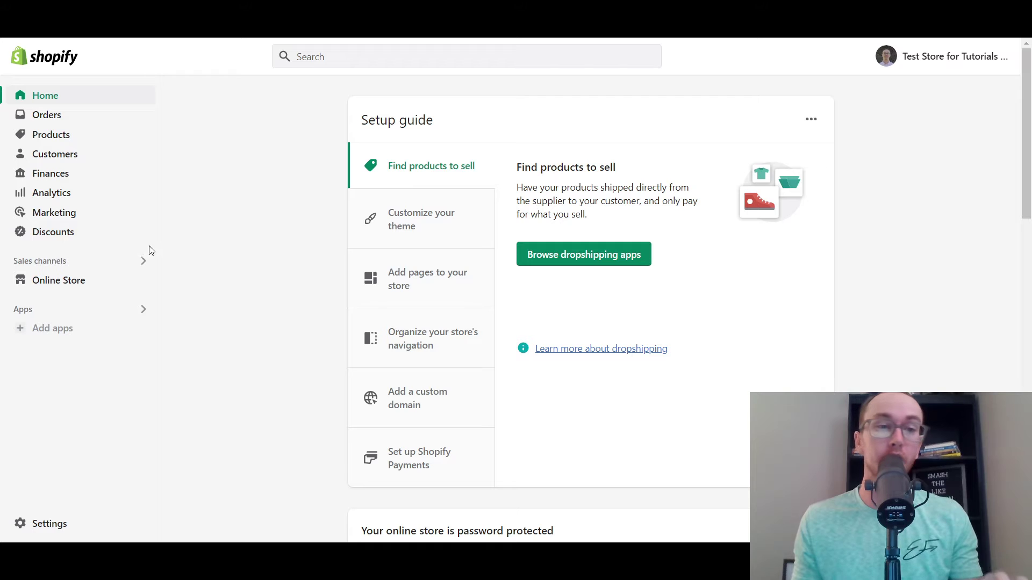
# Step: Start creating a new discount of the type Amount off products
pyautogui.click(101, 233)
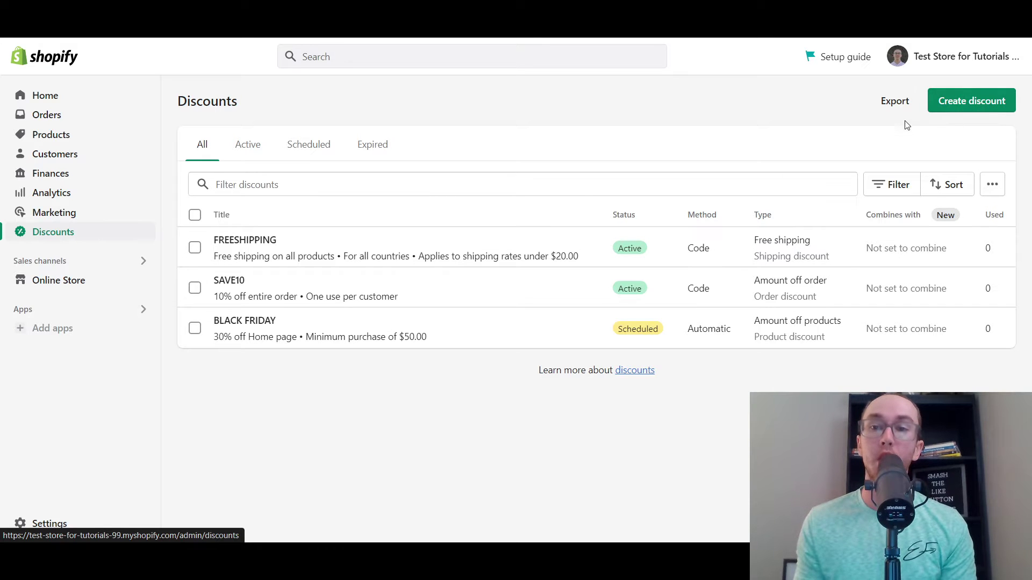
pyautogui.click(965, 115)
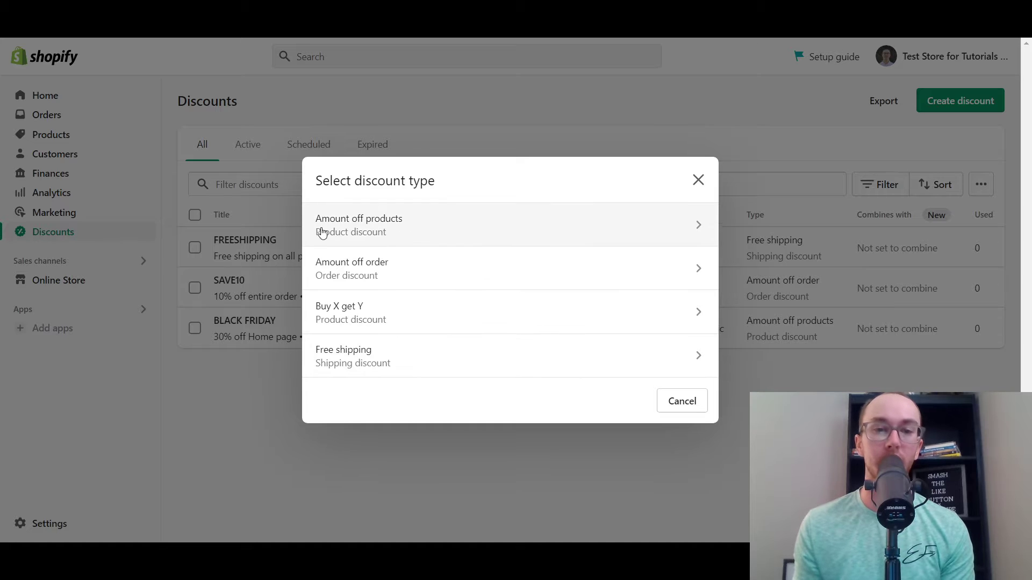
pyautogui.click(465, 223)
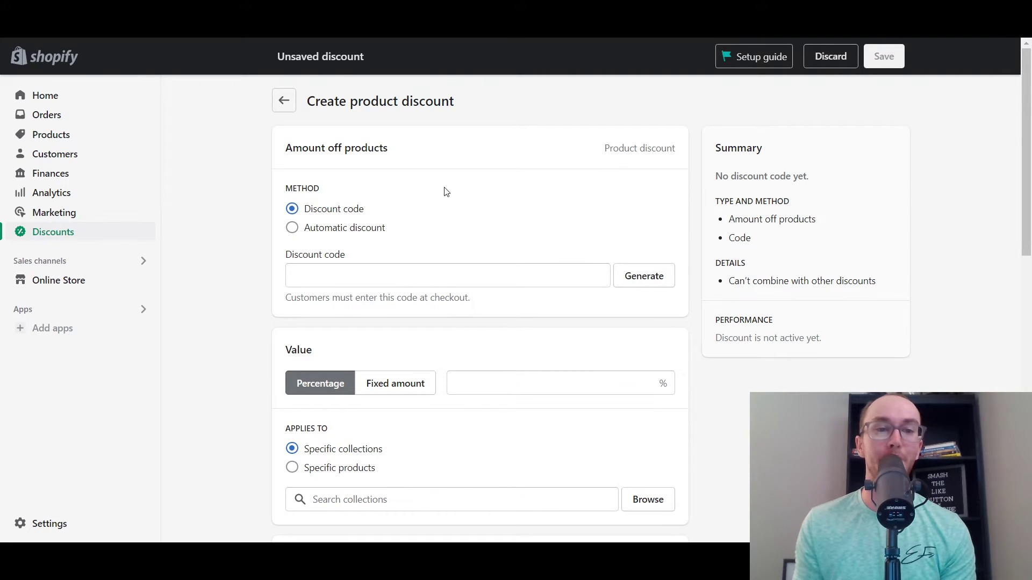
# Step: Try the automatic method, return to the discount code method, and enter SAVE10 as the code
pyautogui.click(291, 228)
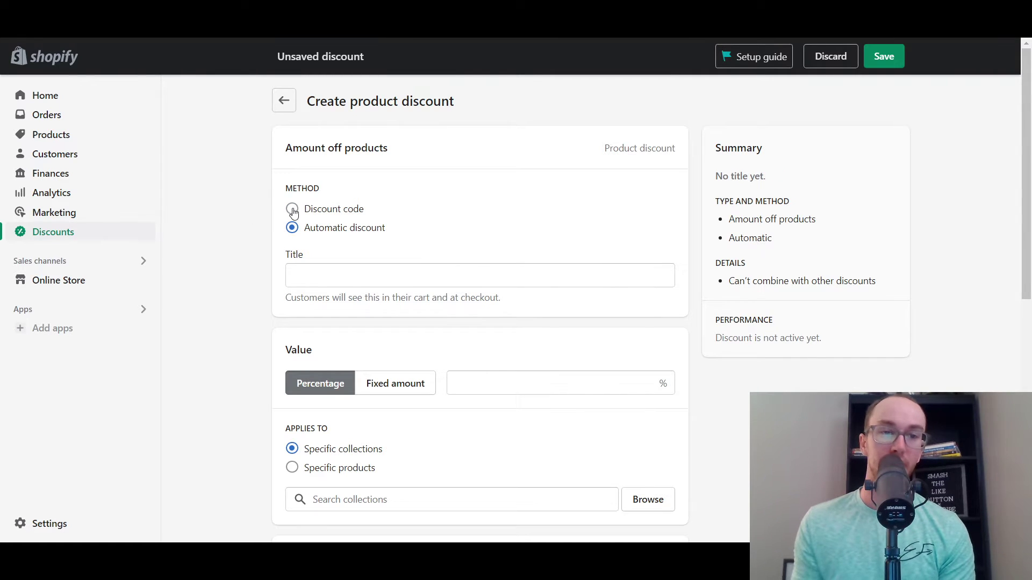
pyautogui.click(293, 211)
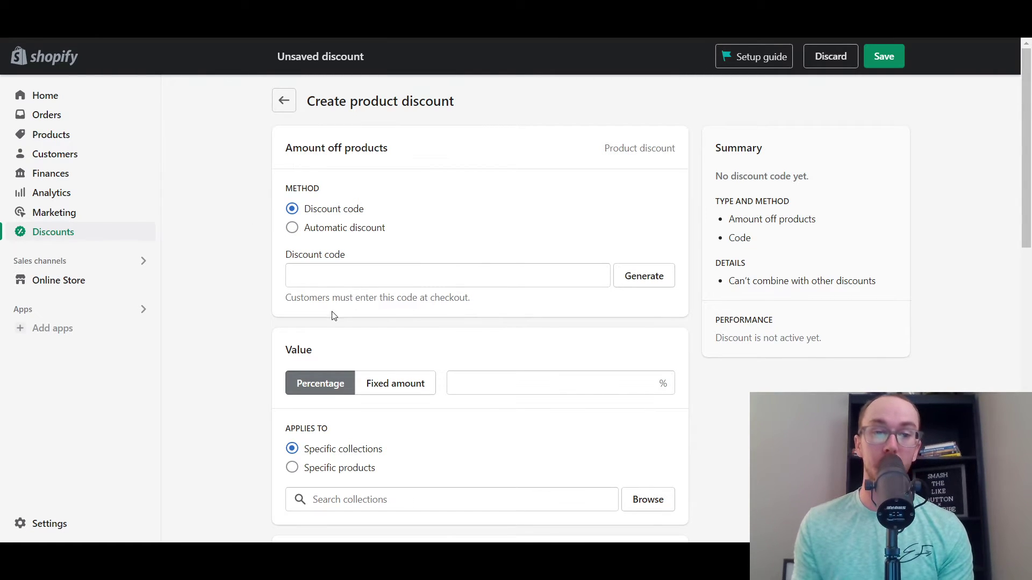
pyautogui.click(462, 278)
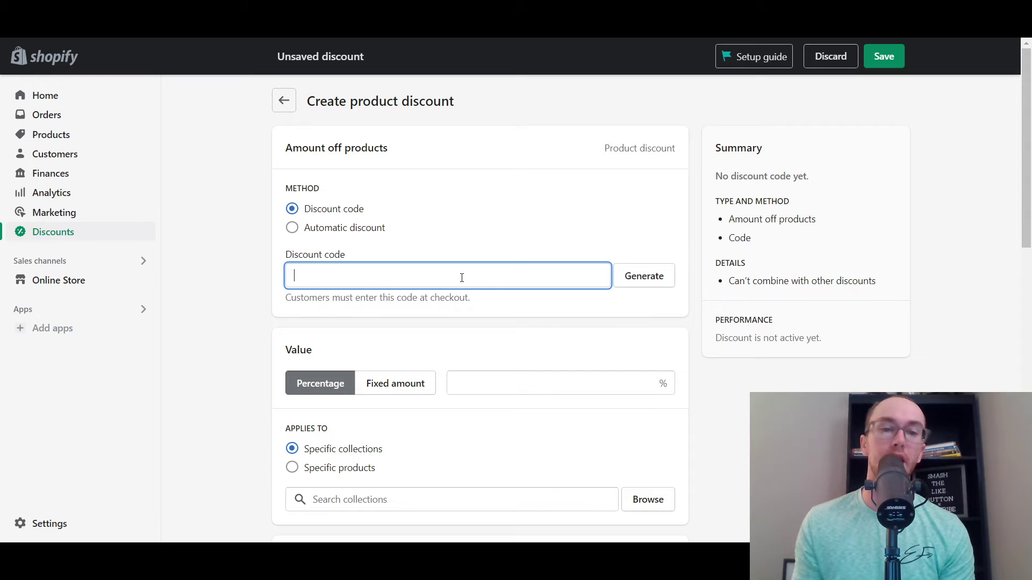
pyautogui.write('SA')
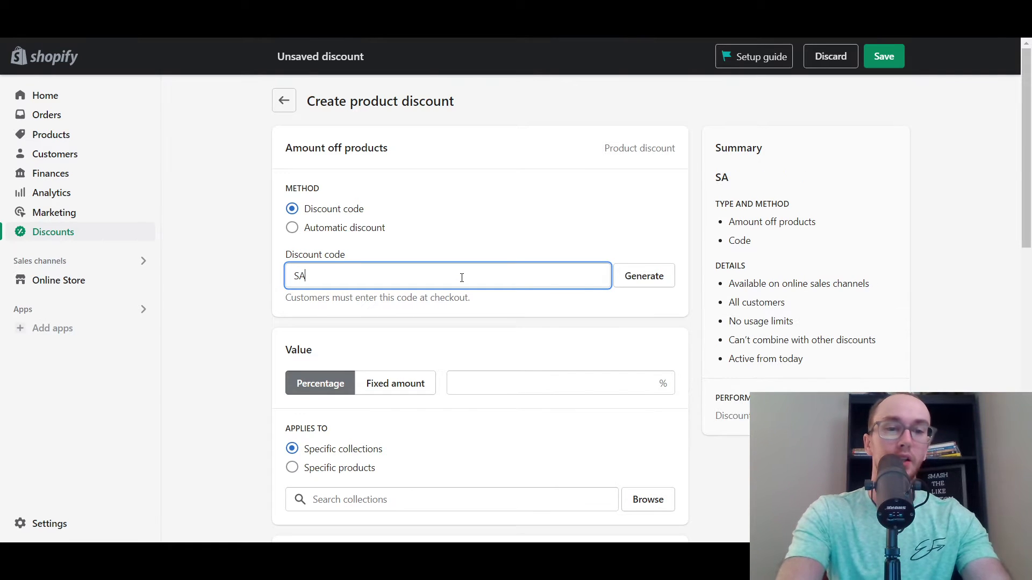
pyautogui.write('VE10')
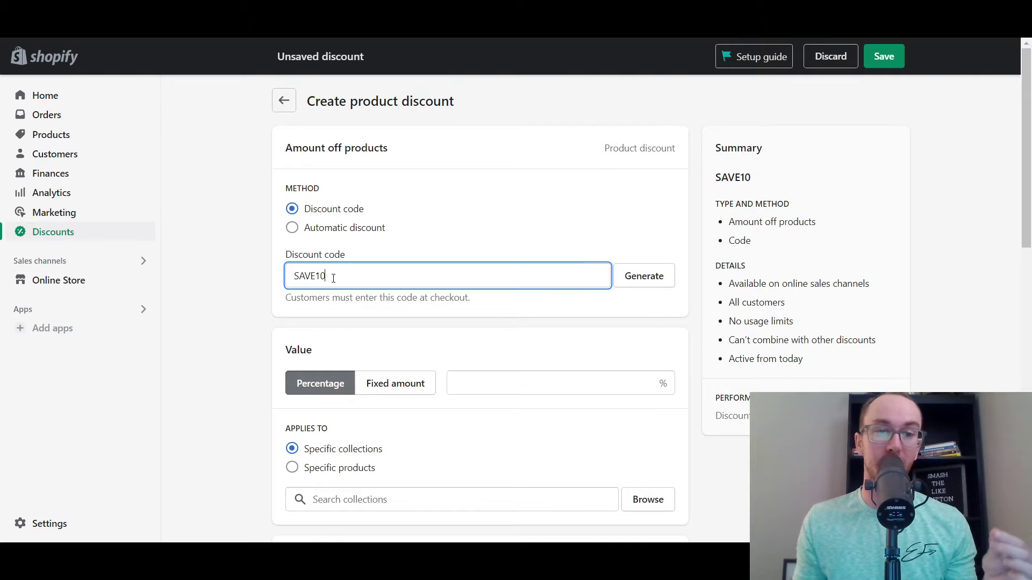
# Step: Generate several random discount codes in place of the typed one
pyautogui.click(643, 289)
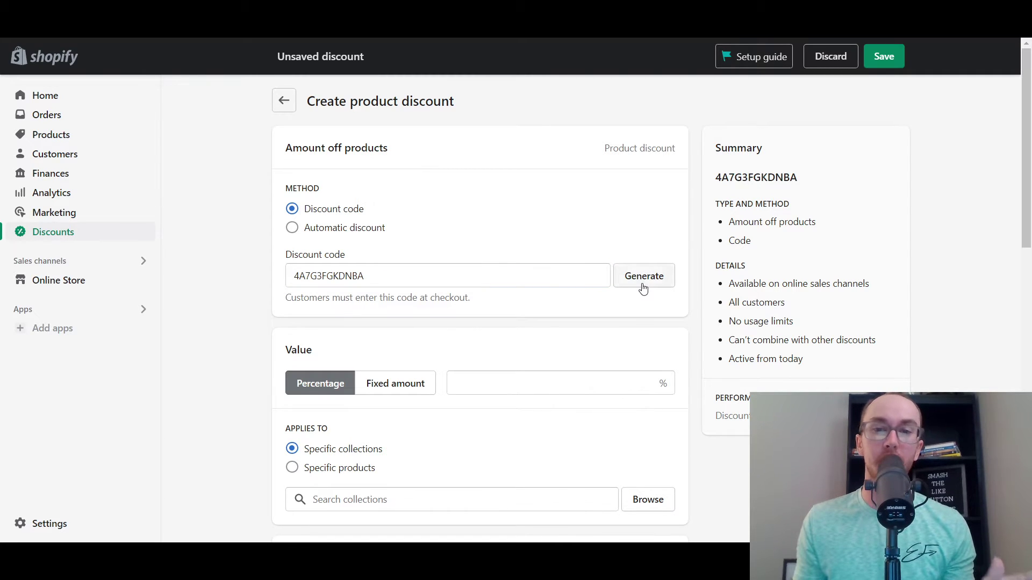
pyautogui.click(645, 286)
pyautogui.click(646, 287)
pyautogui.click(646, 287)
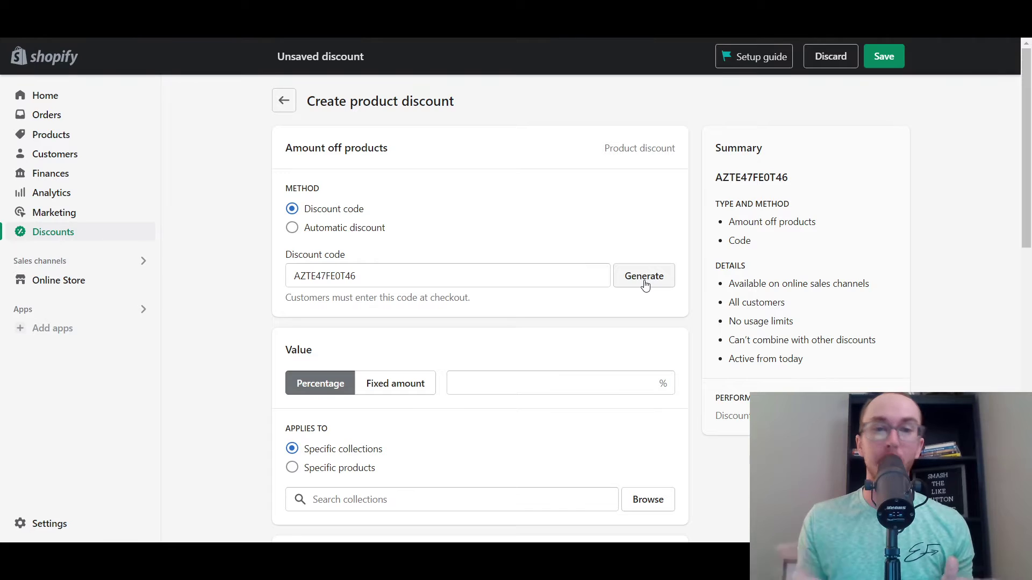
pyautogui.click(646, 286)
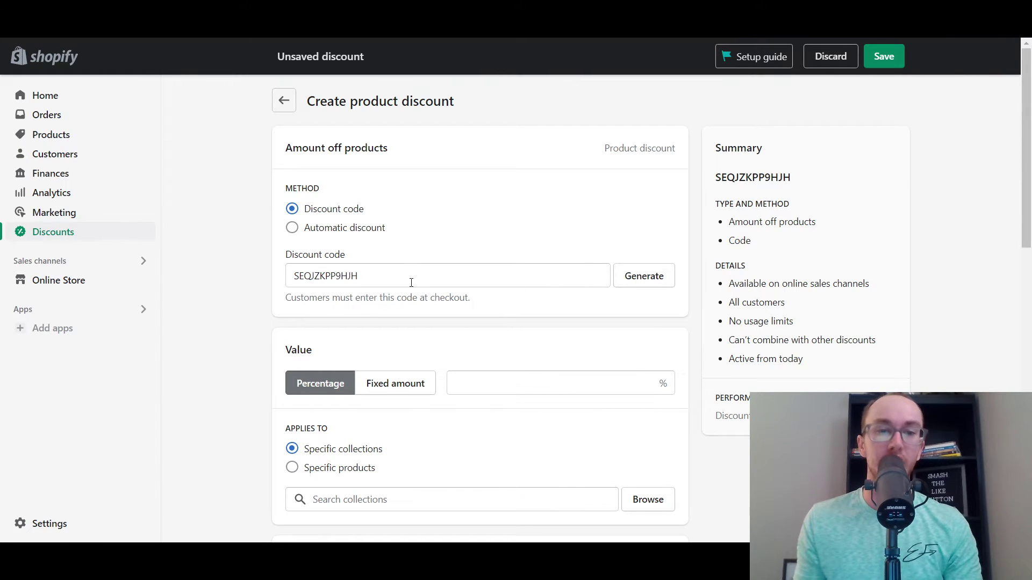
# Step: Replace the generated discount code with SAVE10
pyautogui.moveTo(411, 283); pyautogui.dragTo(293, 281)
pyautogui.write('S')
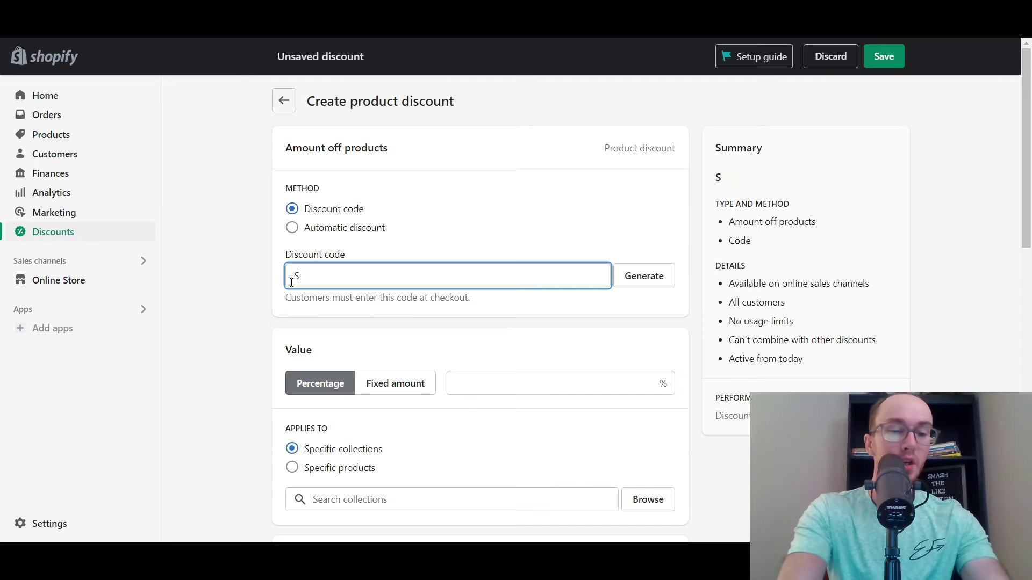
pyautogui.write('AVE10')
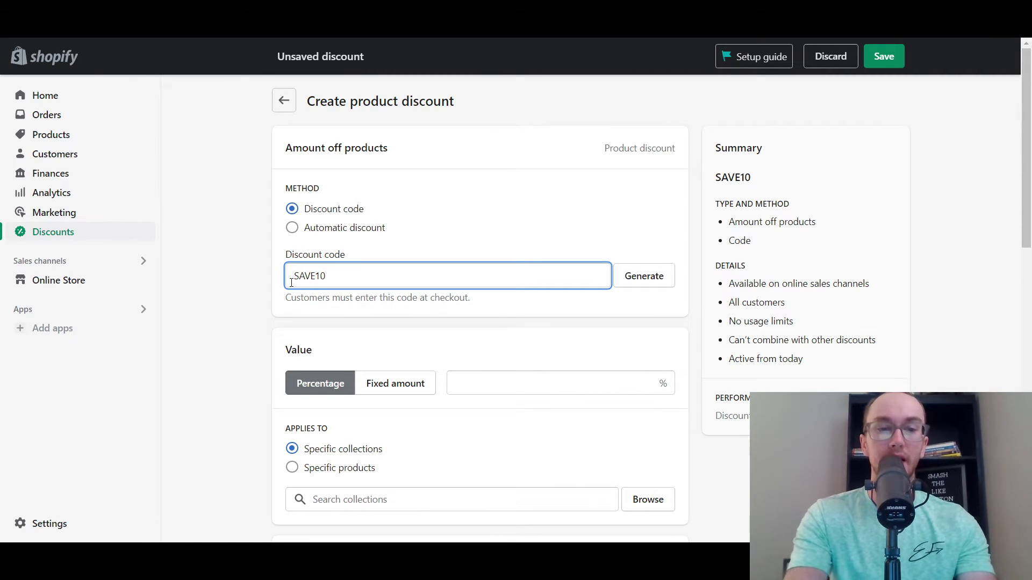
# Step: Clear the discount code and enter 10OFF instead
pyautogui.press('BackSpace')
pyautogui.press('BackSpace')
pyautogui.press('BackSpace')
pyautogui.press('BackSpace')
pyautogui.press('BackSpace')
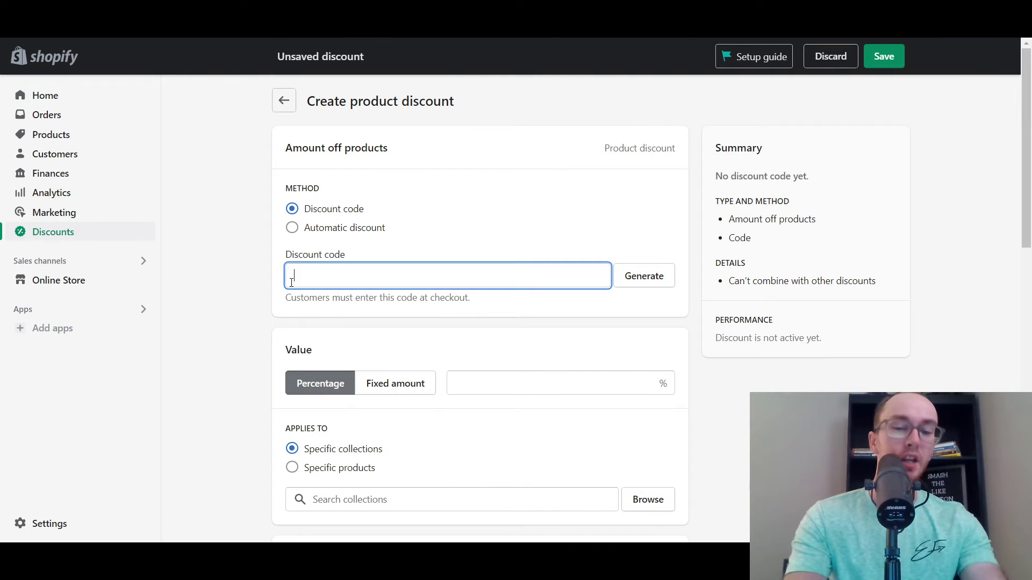
pyautogui.write('10OFF')
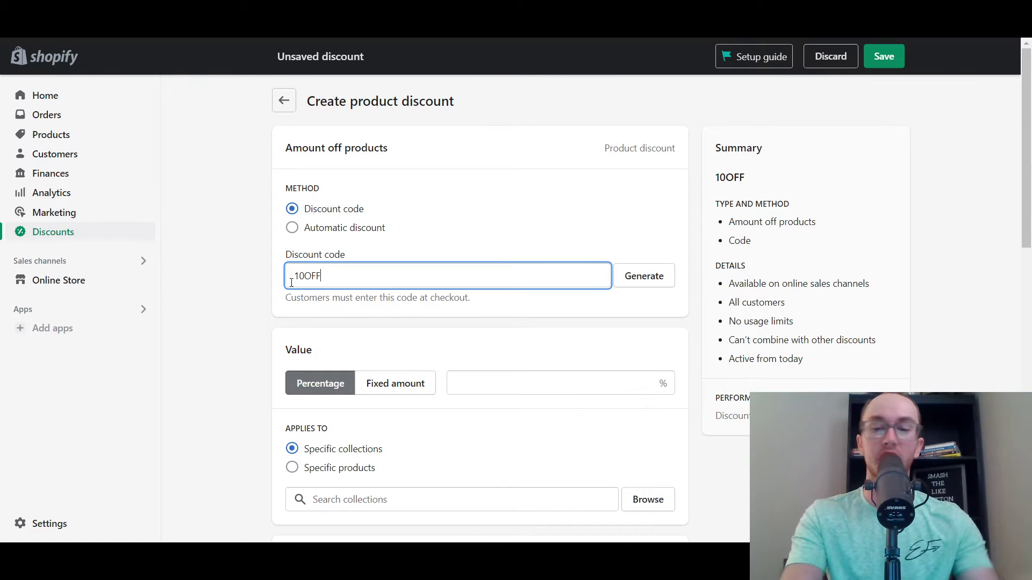
# Step: Clear the 10OFF code and set the discount code to SAVE10
pyautogui.press('BackSpace')
pyautogui.press('BackSpace')
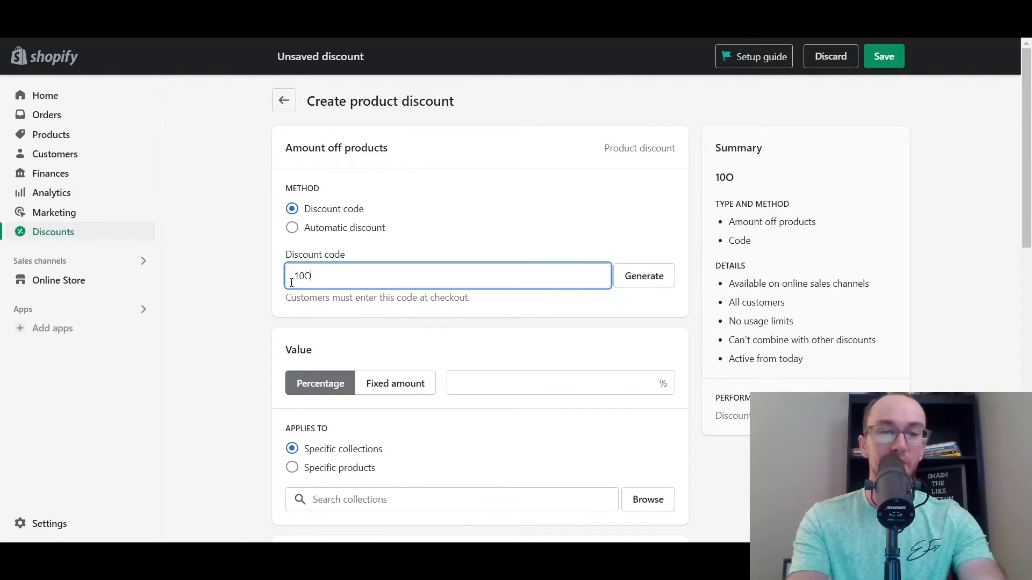
pyautogui.press('BackSpace')
pyautogui.press('BackSpace')
pyautogui.press('BackSpace')
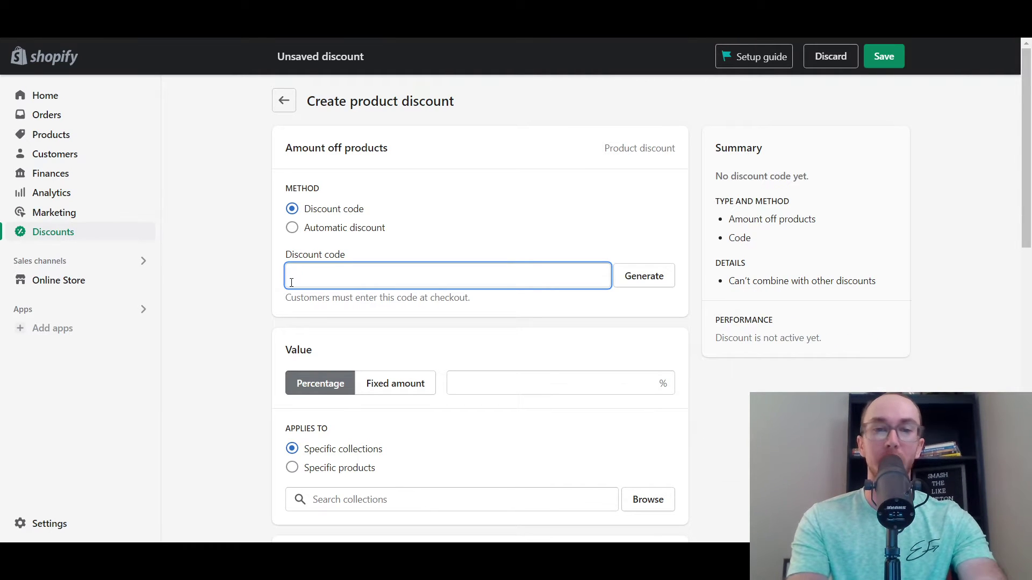
pyautogui.write('SAVE10')
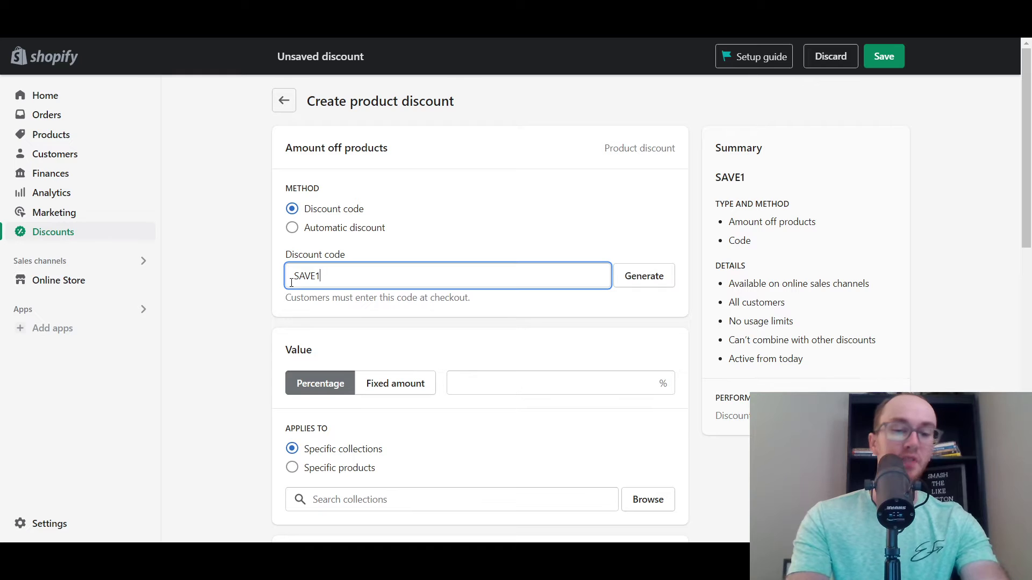
pyautogui.click(266, 272)
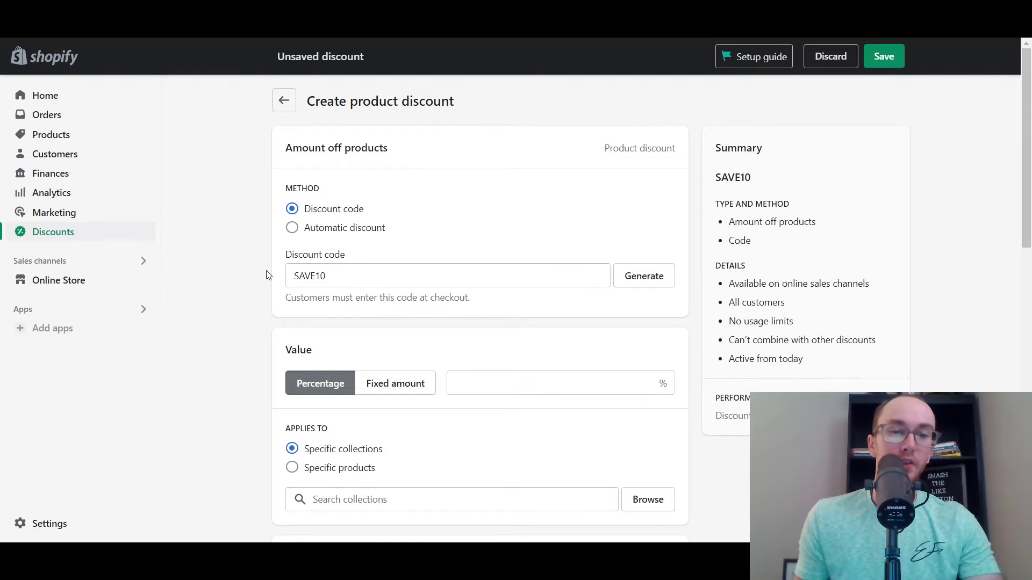
# Step: Set the discount value to 10 percent
pyautogui.scroll(-1, 500, 349)
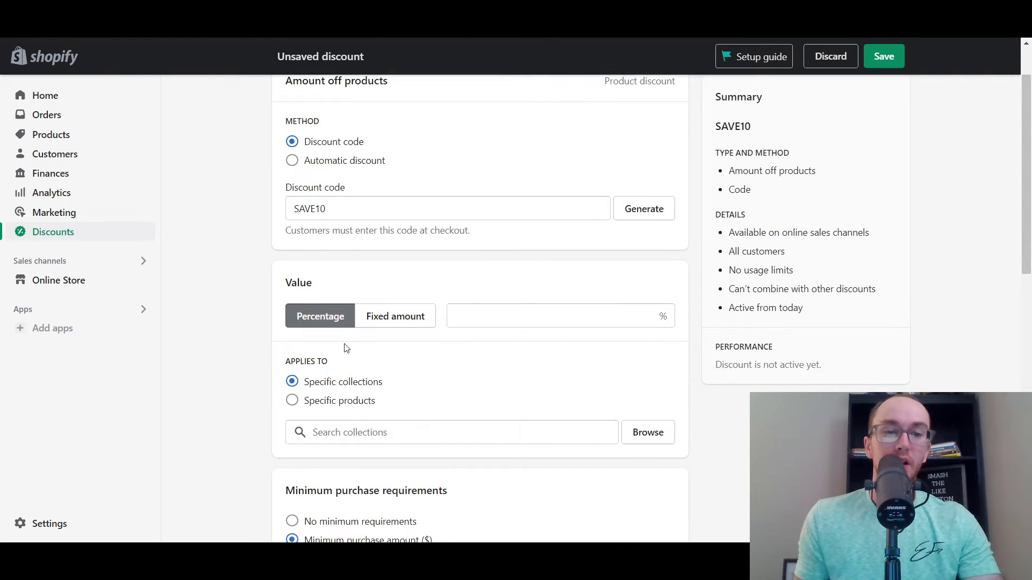
pyautogui.click(499, 317)
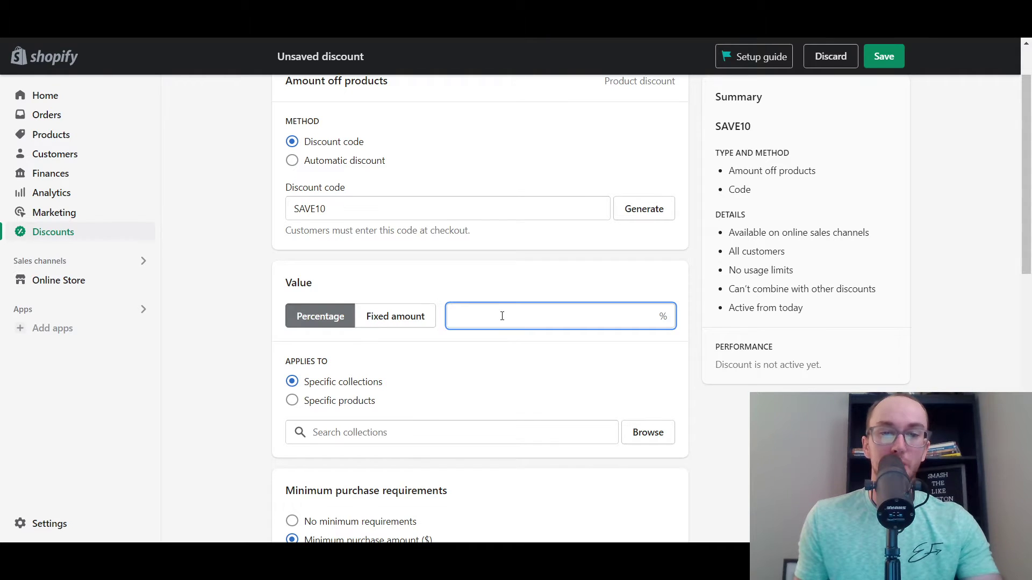
pyautogui.write('10')
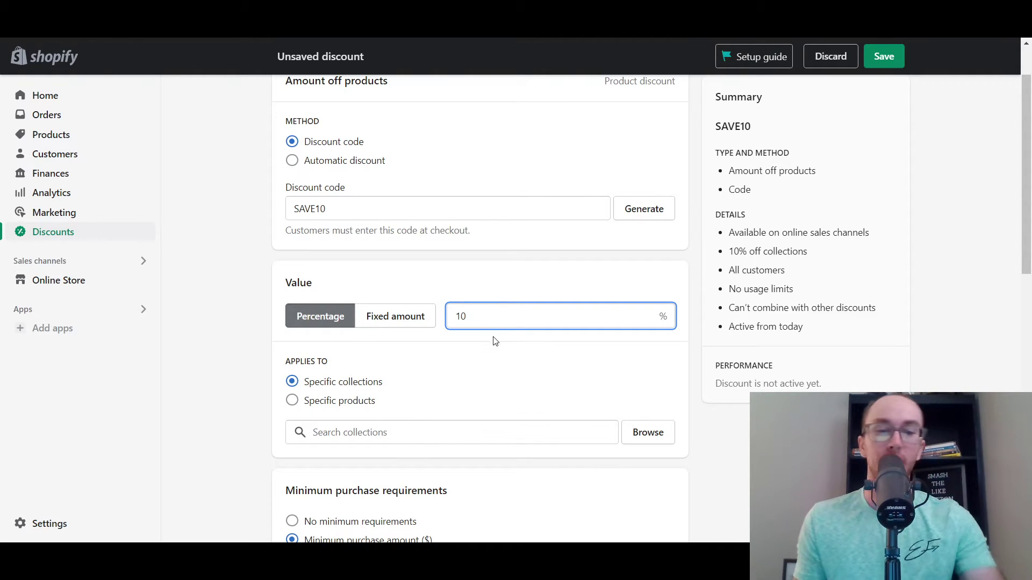
pyautogui.click(497, 350)
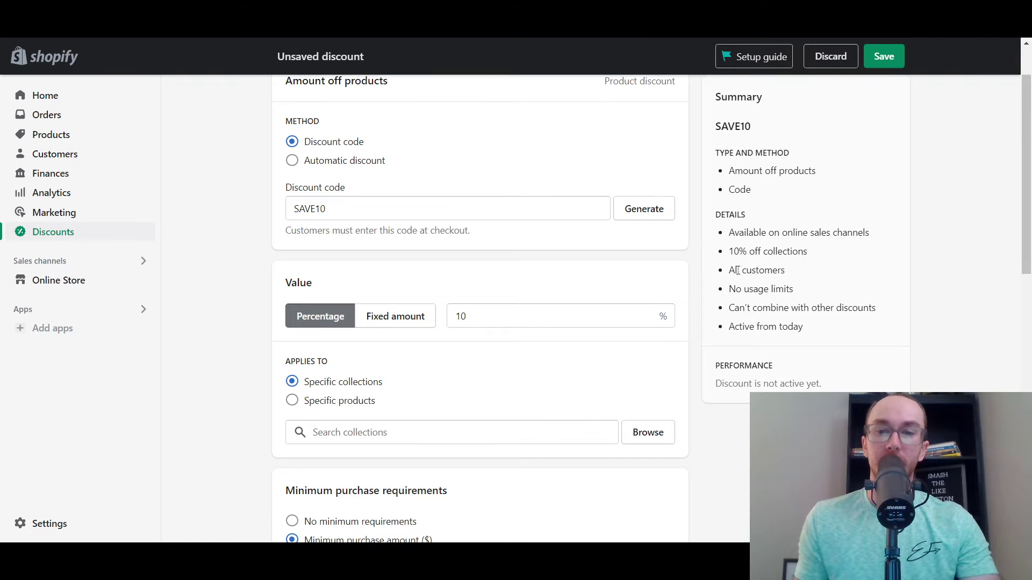
# Step: Try a fixed amount of $10.00 as the discount value, and switch back to the percentage option
pyautogui.click(417, 323)
pyautogui.click(491, 313)
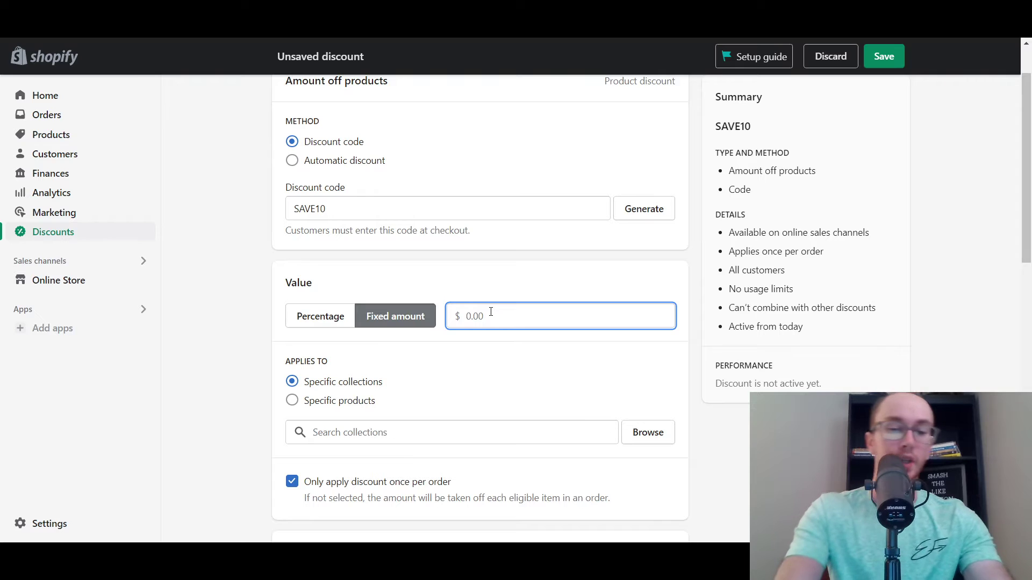
pyautogui.write('10')
pyautogui.click(494, 285)
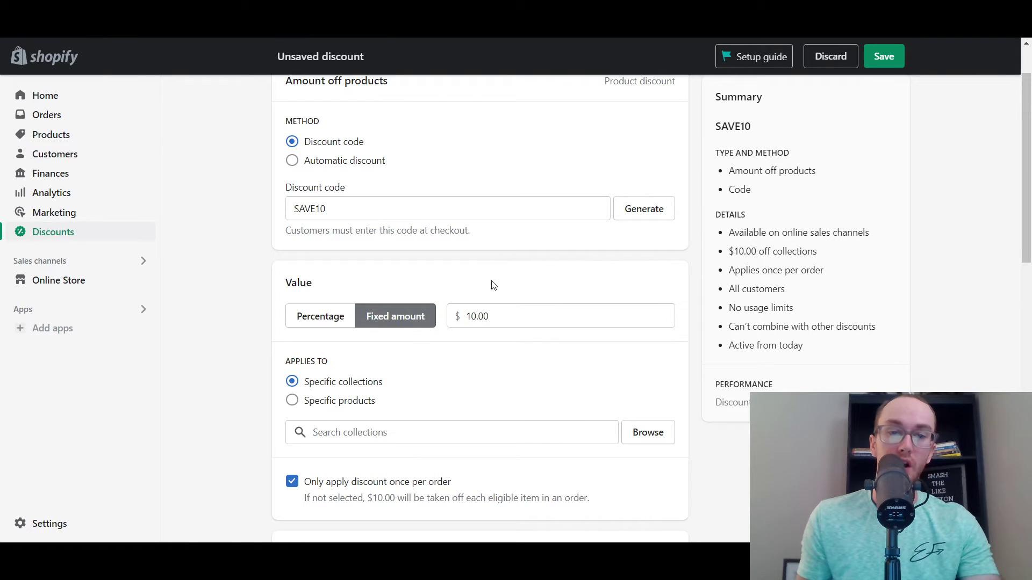
pyautogui.click(346, 317)
# Step: Try applying the discount to specific products, and switch back to specific collections
pyautogui.scroll(-1, 579, 344)
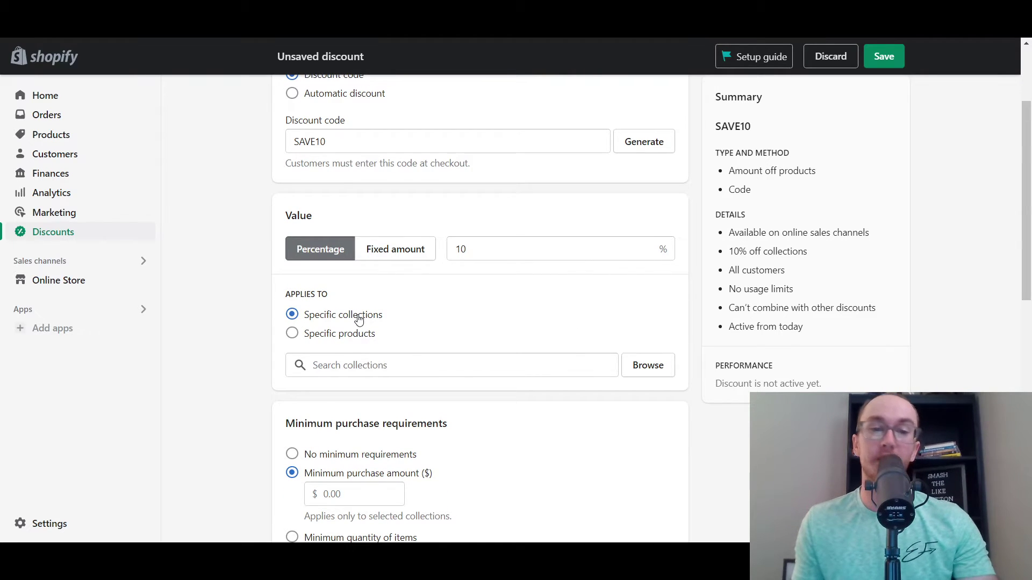
pyautogui.click(348, 371)
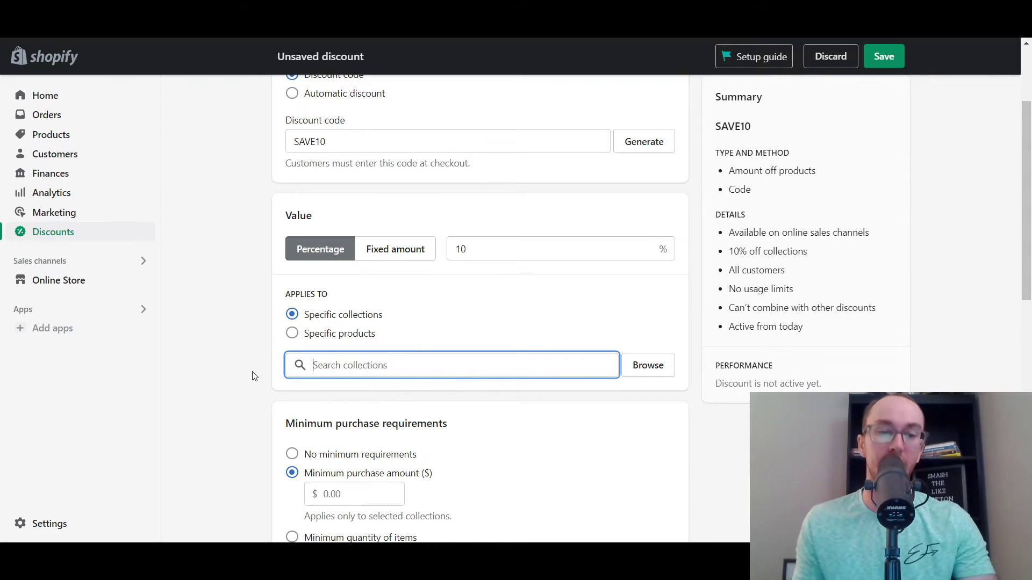
pyautogui.click(292, 333)
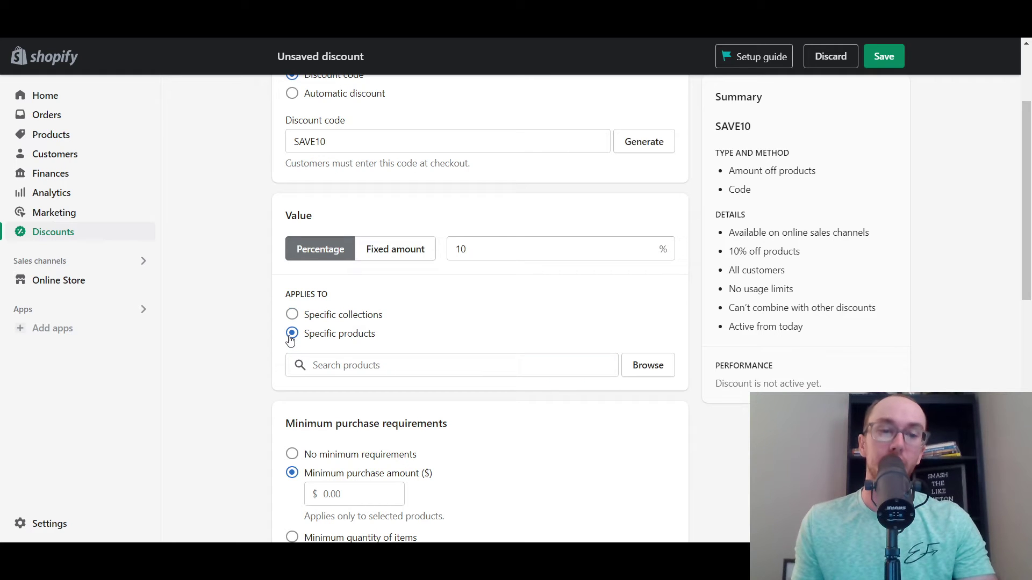
pyautogui.click(333, 316)
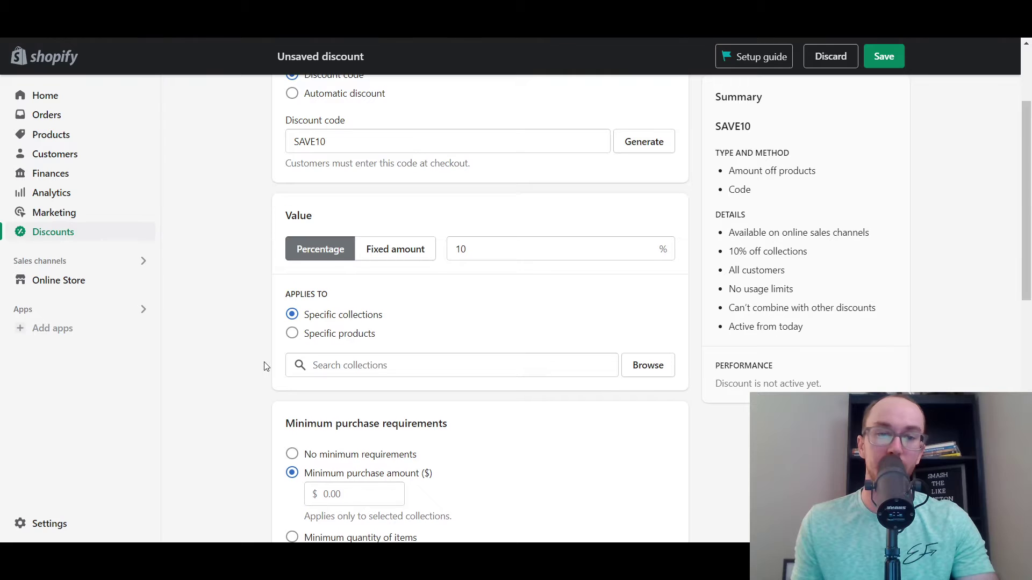
# Step: Set the discount's minimum purchase amount to $20
pyautogui.scroll(-1, 264, 367)
pyautogui.scroll(-1, 260, 337)
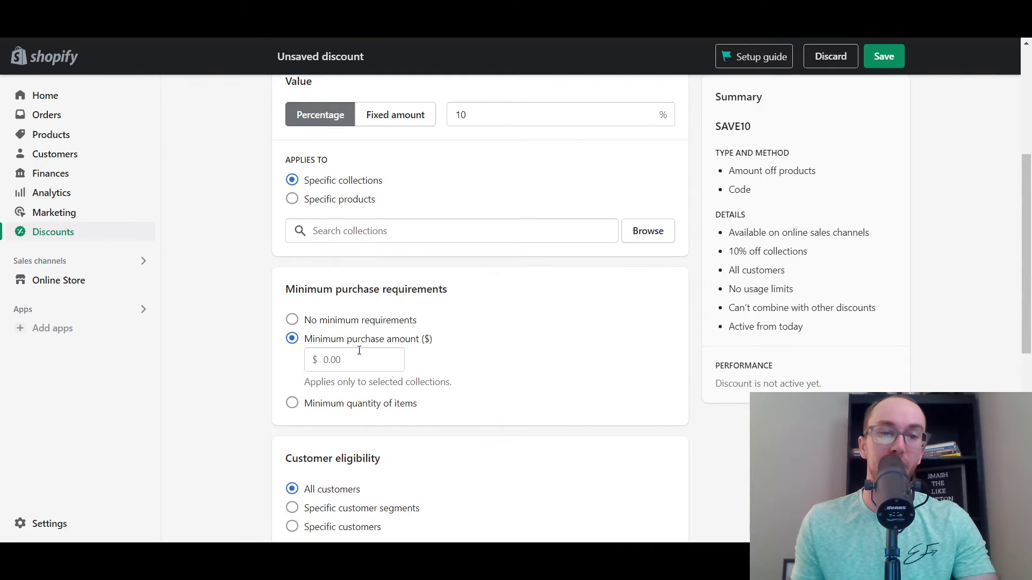
pyautogui.click(376, 363)
pyautogui.write('20')
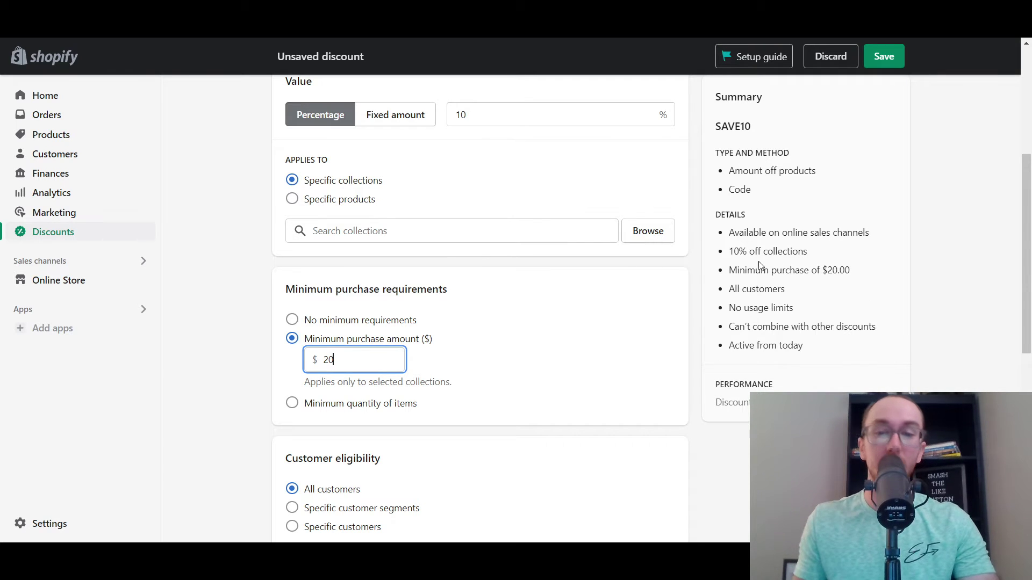
pyautogui.click(756, 256)
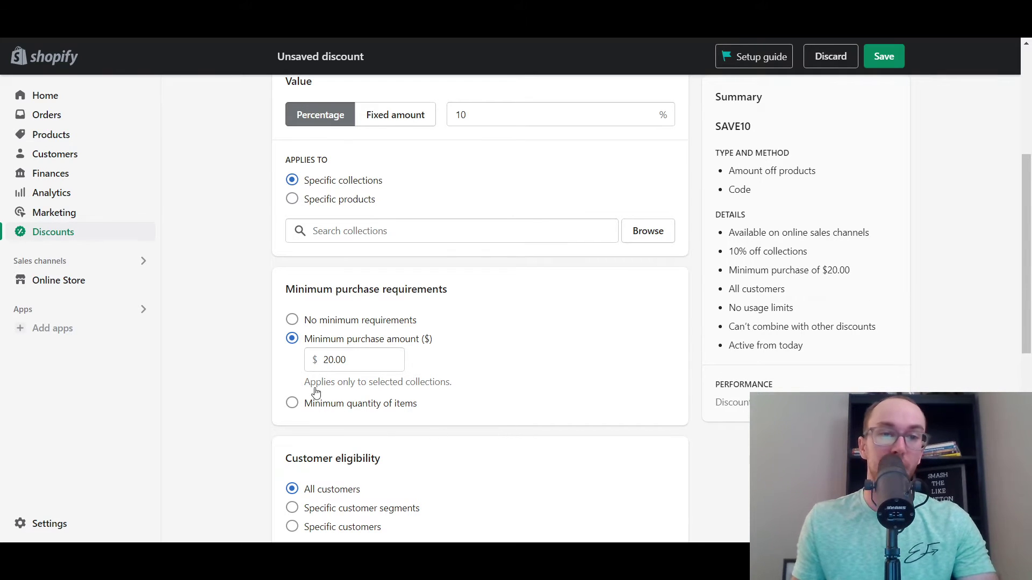
# Step: Switch the minimum purchase requirement to a minimum quantity of 3 items
pyautogui.scroll(5, 237, 382)
pyautogui.scroll(-5, 247, 283)
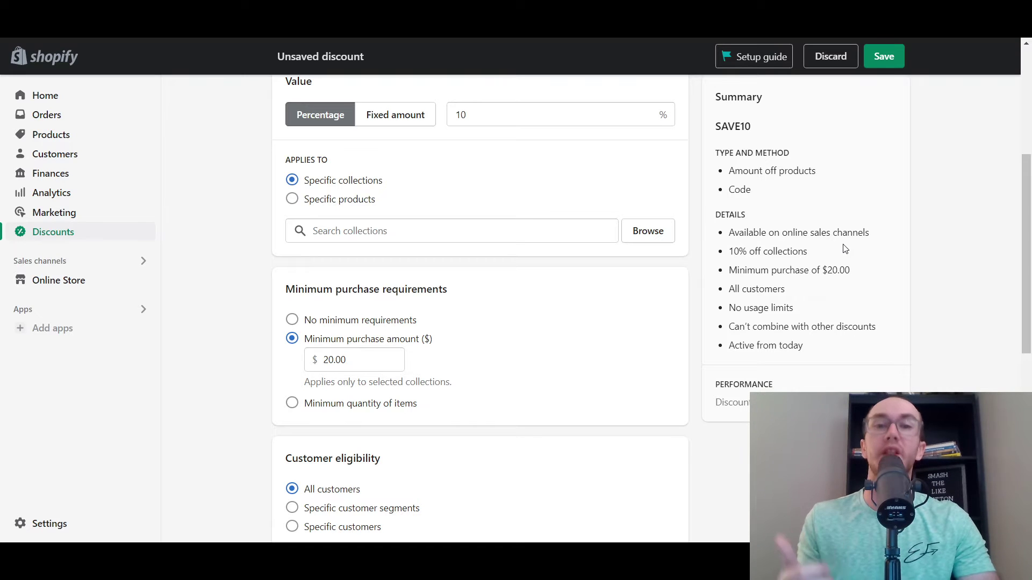
pyautogui.click(309, 409)
pyautogui.click(336, 380)
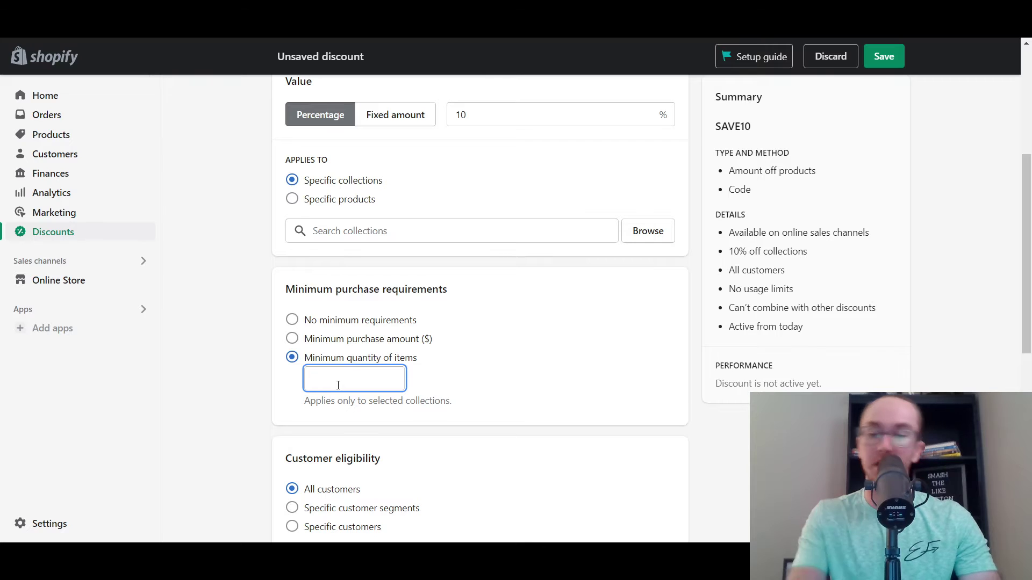
pyautogui.write('3')
pyautogui.click(806, 269)
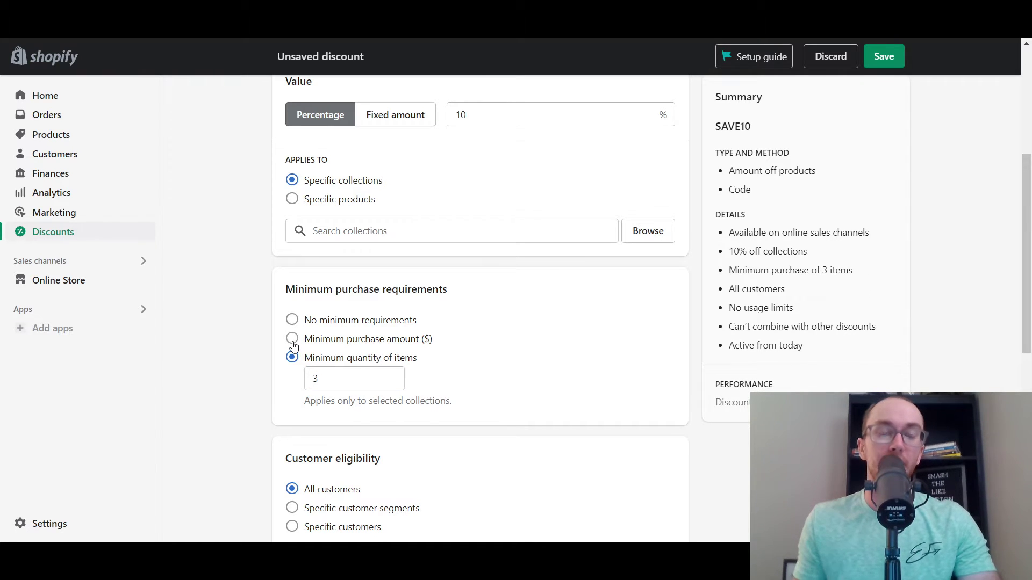
# Step: Switch the minimum purchase requirement back to a minimum purchase amount in dollars
pyautogui.click(293, 322)
pyautogui.click(293, 339)
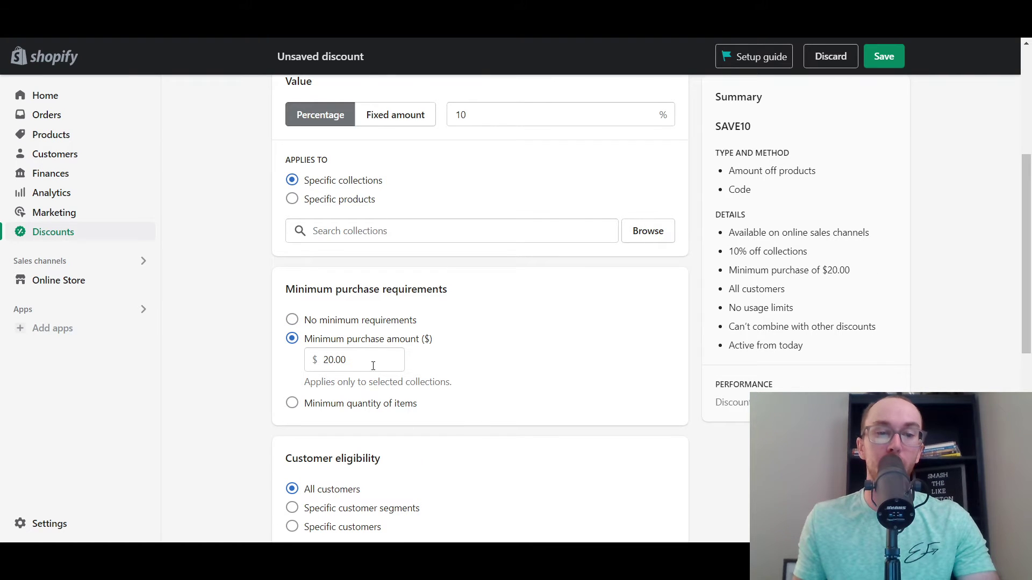
# Step: Try limiting the discount's customer eligibility to specific customers, and review the discount settings and summary
pyautogui.scroll(-3, 838, 384)
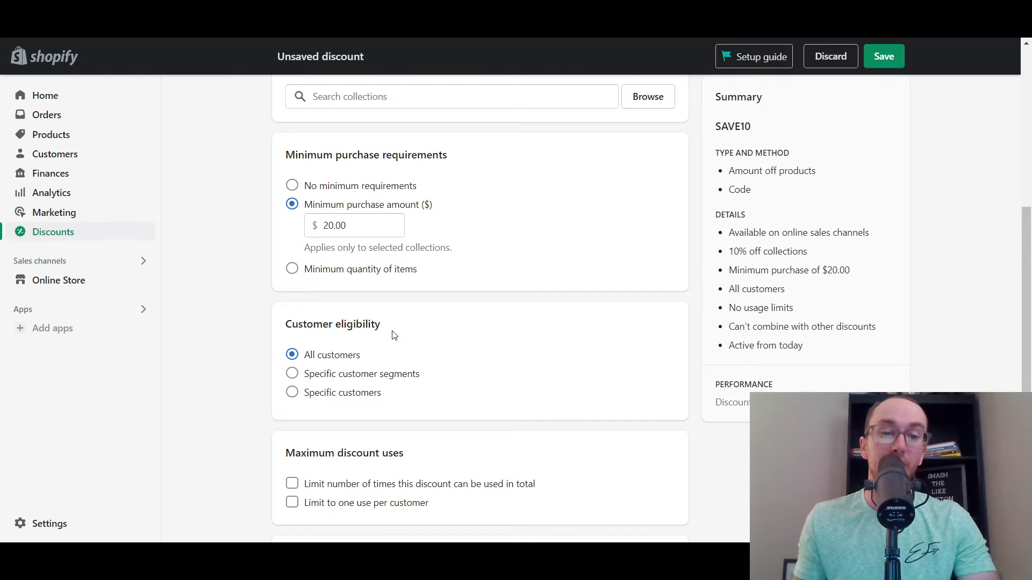
pyautogui.scroll(-1, 387, 400)
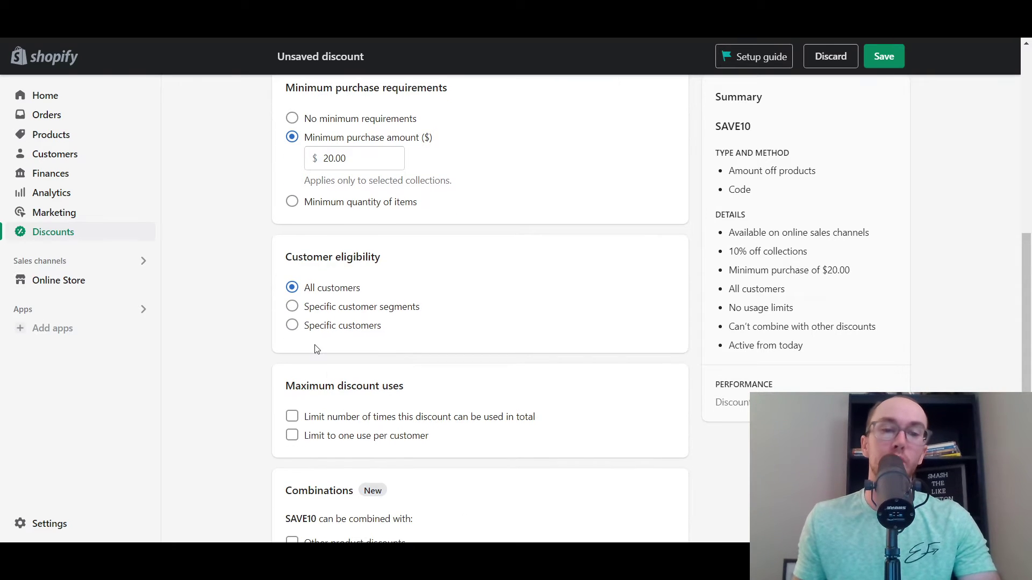
pyautogui.click(338, 329)
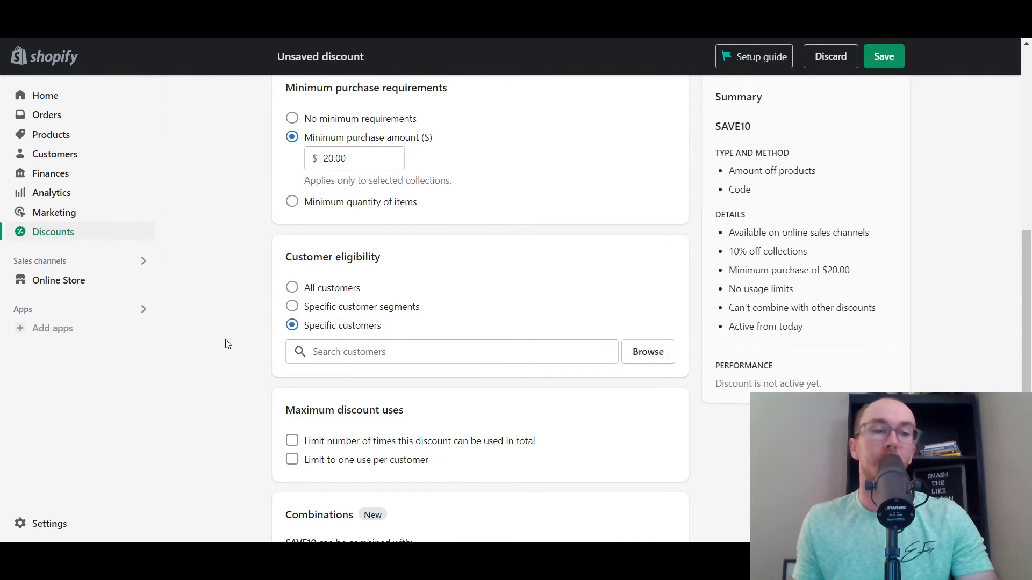
pyautogui.scroll(9, 224, 339)
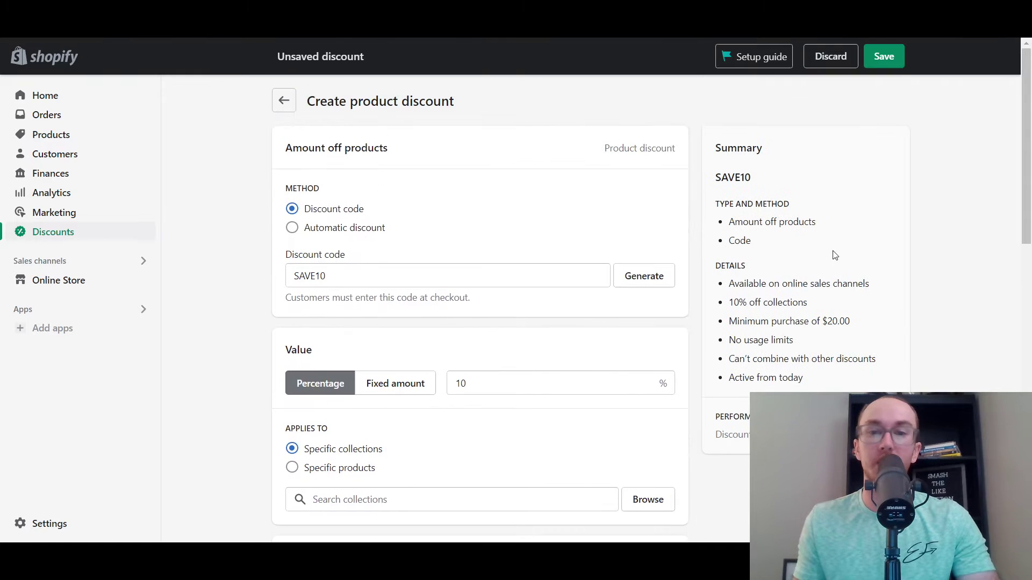
pyautogui.scroll(-9, 755, 337)
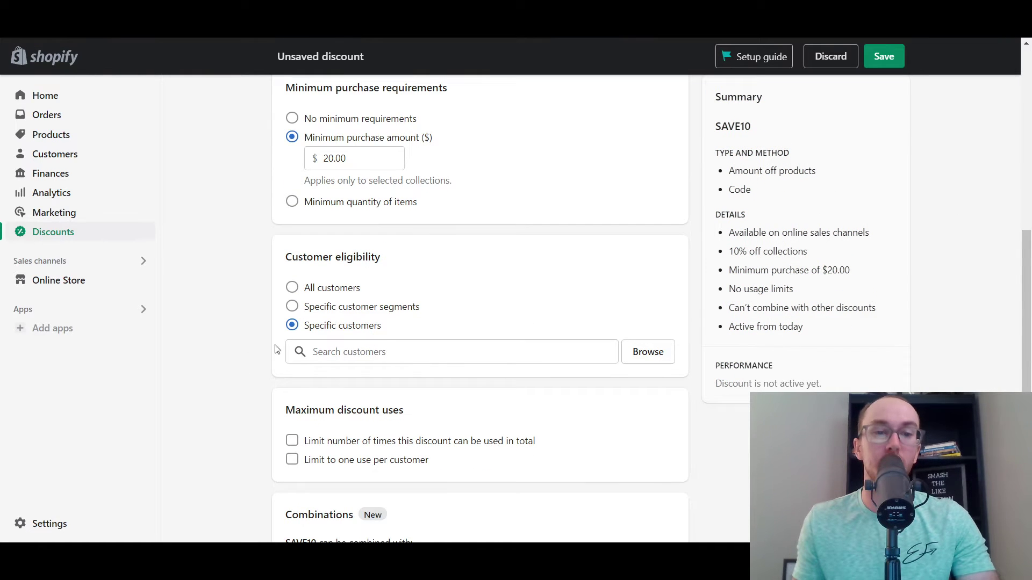
pyautogui.scroll(-1, 275, 348)
# Step: Try limiting customer eligibility to specific customer segments, and switch back to all customers
pyautogui.click(292, 241)
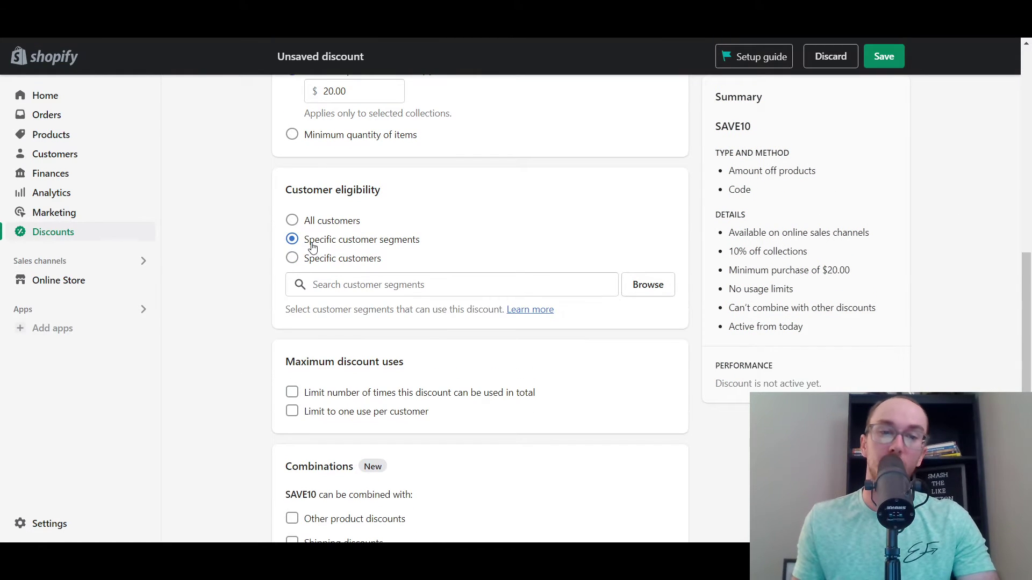
pyautogui.scroll(1, 263, 335)
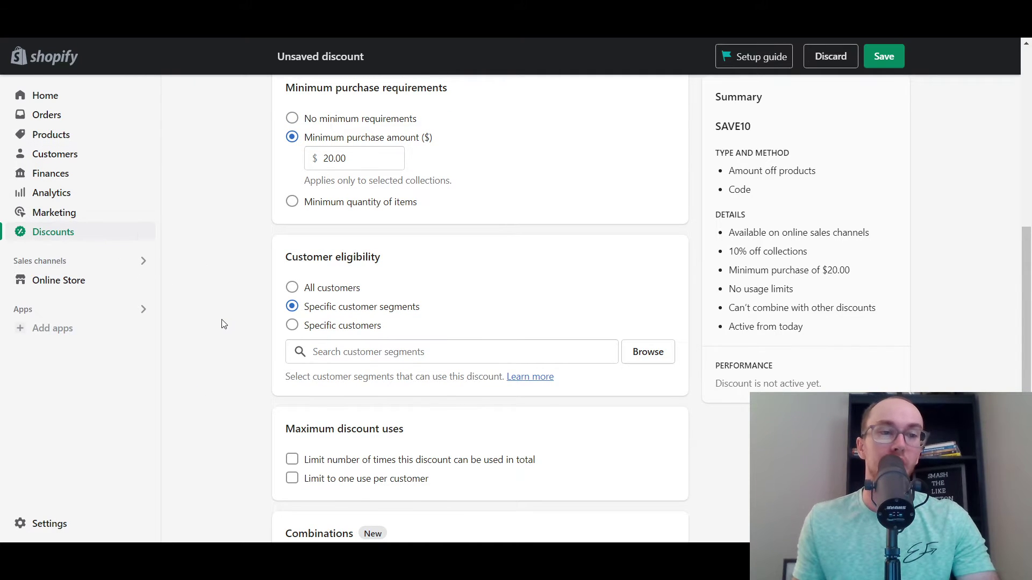
pyautogui.scroll(8, 223, 324)
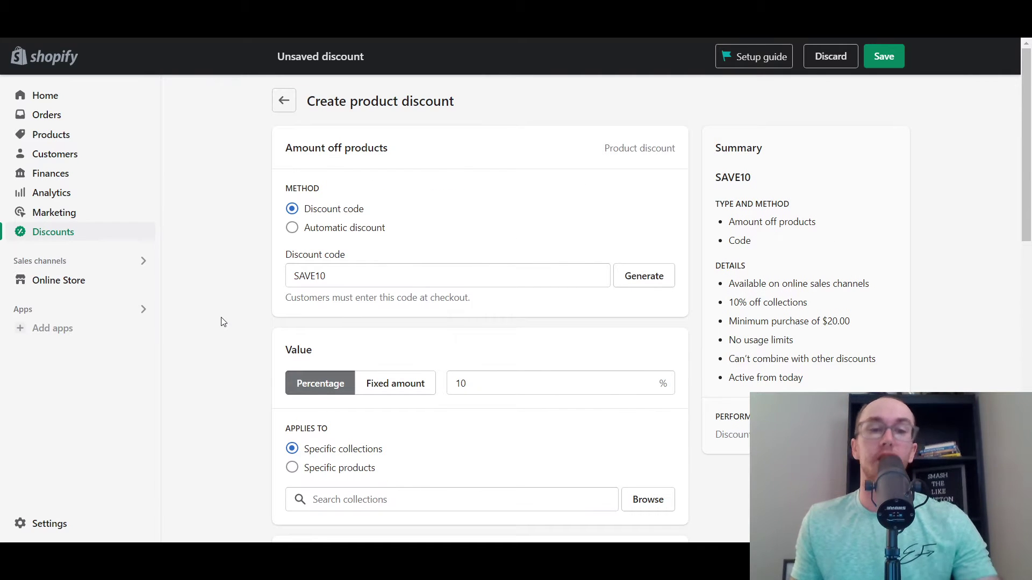
pyautogui.scroll(-8, 224, 321)
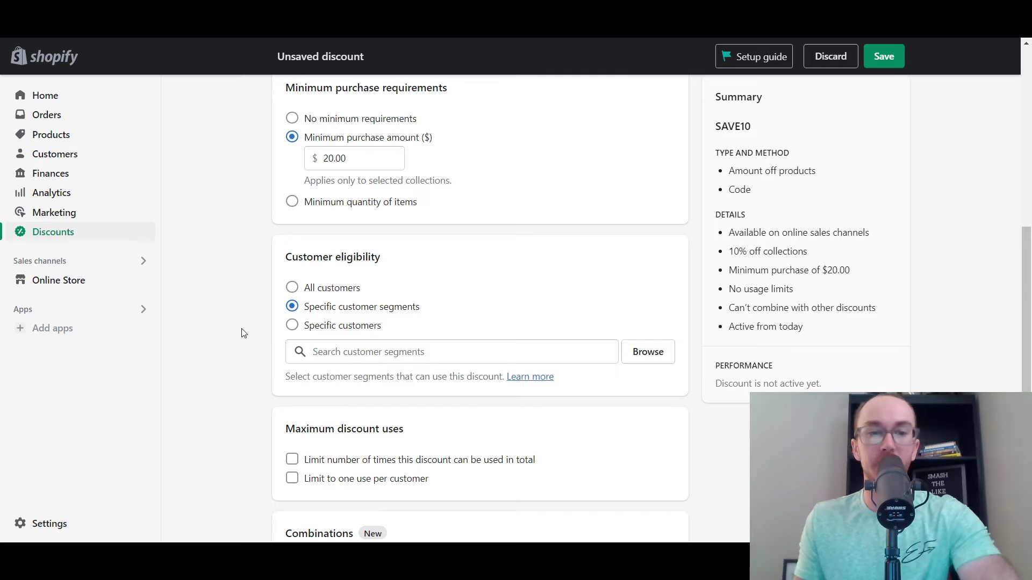
pyautogui.scroll(-1, 246, 330)
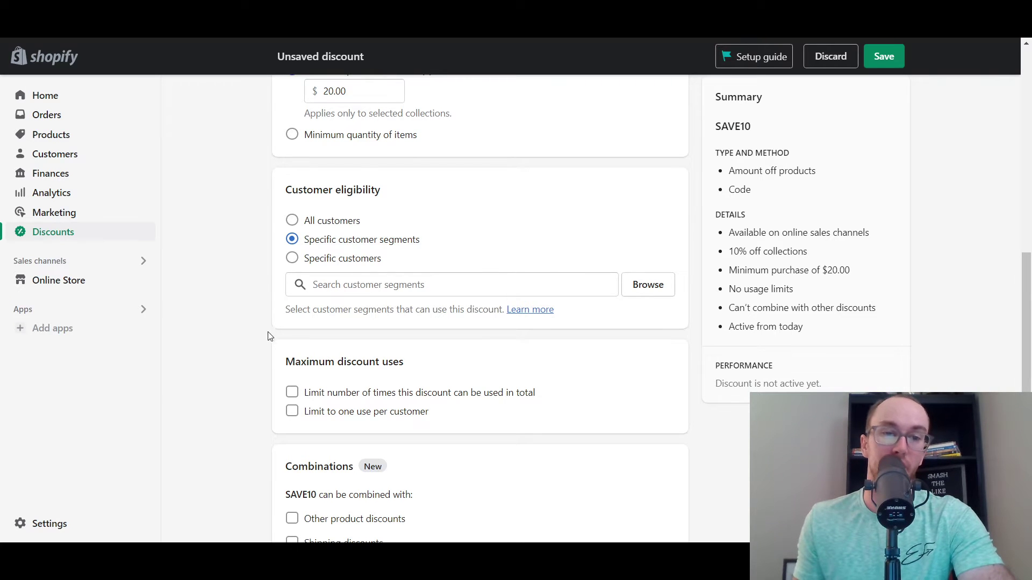
pyautogui.click(340, 222)
# Step: Limit the number of times the discount can be used in total to 100
pyautogui.scroll(-1, 253, 373)
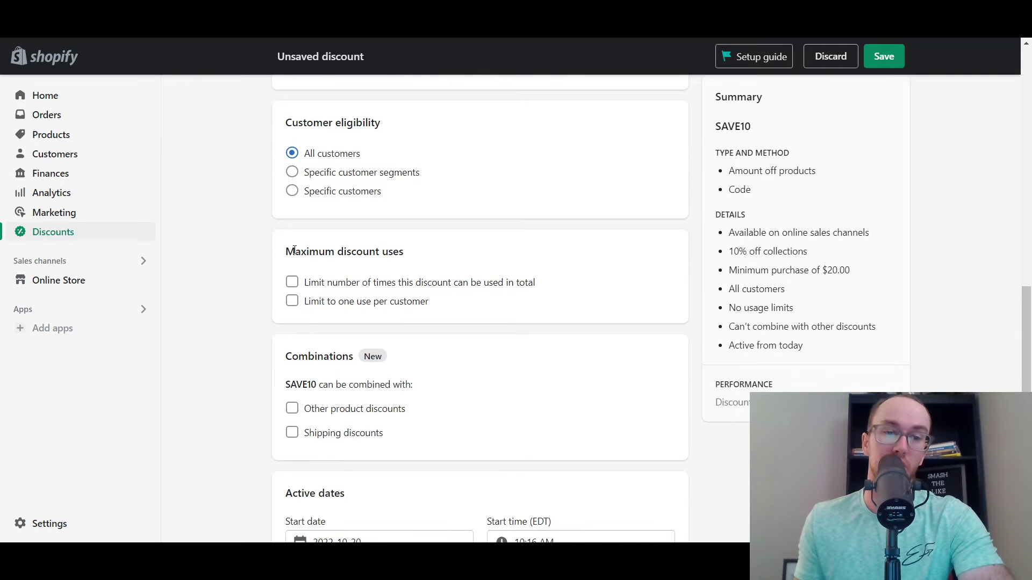
pyautogui.click(345, 282)
pyautogui.click(380, 300)
pyautogui.write('100')
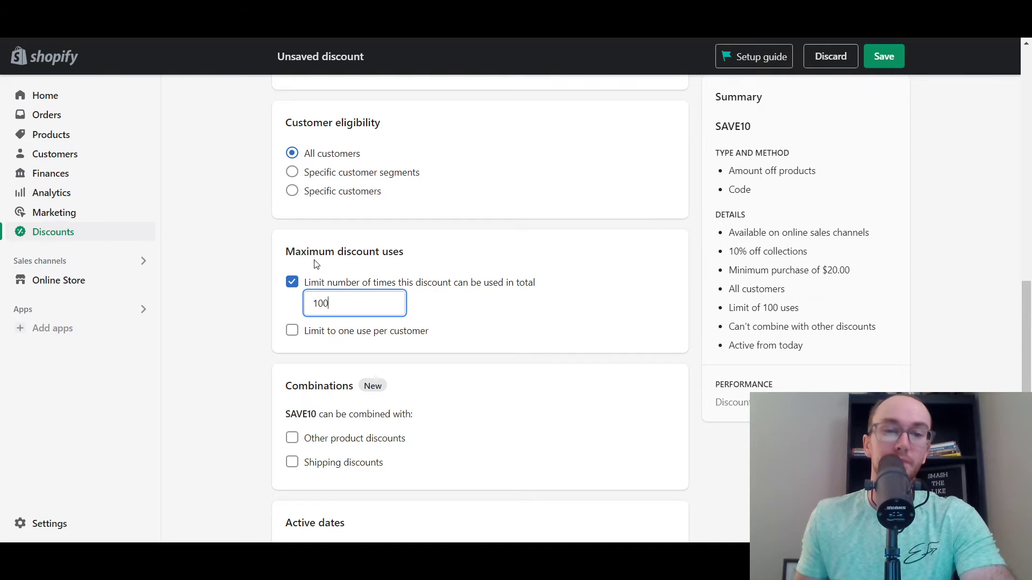
pyautogui.click(249, 270)
# Step: Switch the discount's minimum purchase requirement to no minimum requirements
pyautogui.scroll(5, 249, 273)
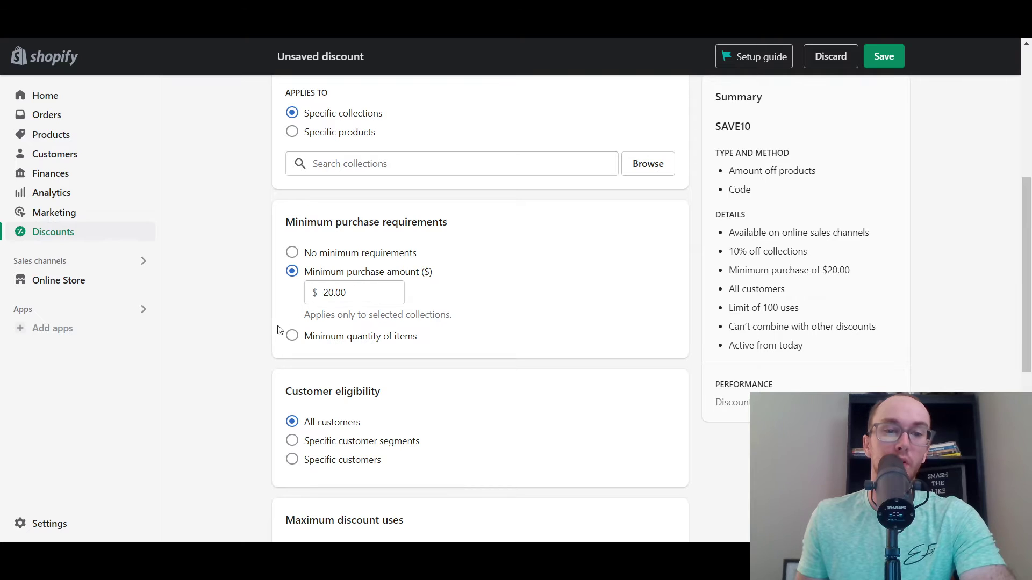
pyautogui.scroll(4, 255, 337)
pyautogui.scroll(-1, 414, 476)
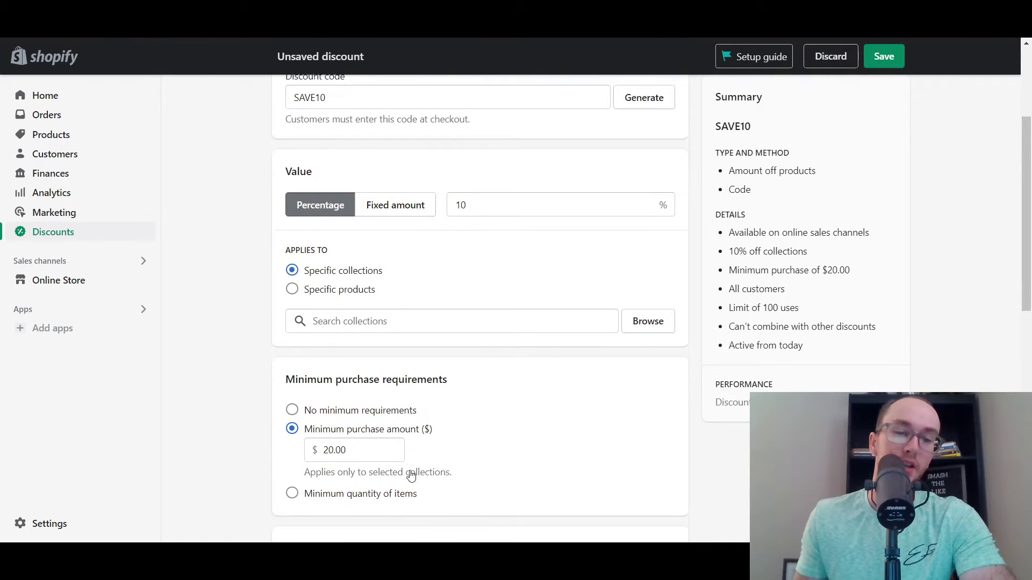
pyautogui.scroll(3, 468, 438)
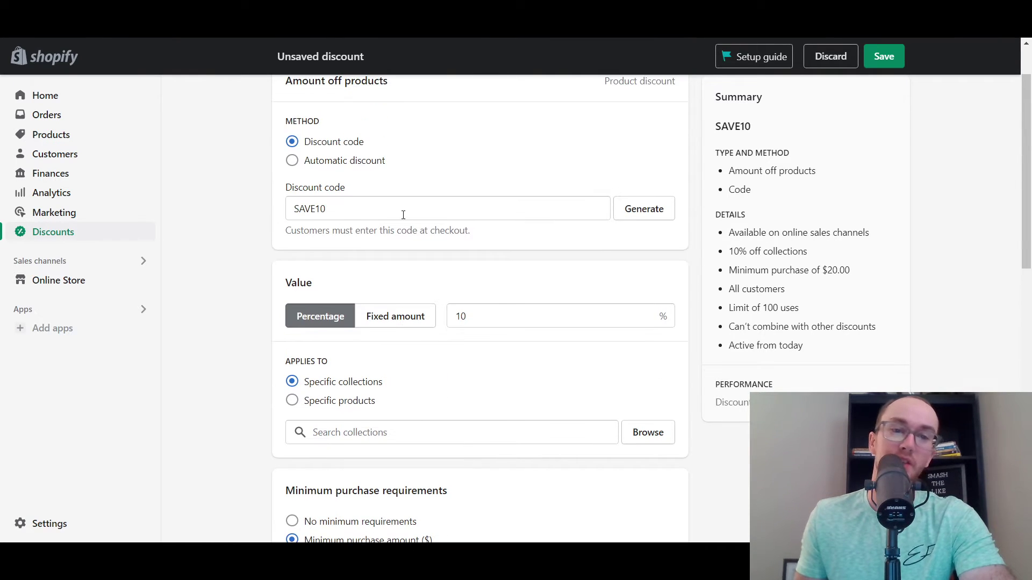
pyautogui.scroll(-1, 414, 344)
pyautogui.moveTo(467, 254); pyautogui.dragTo(453, 254)
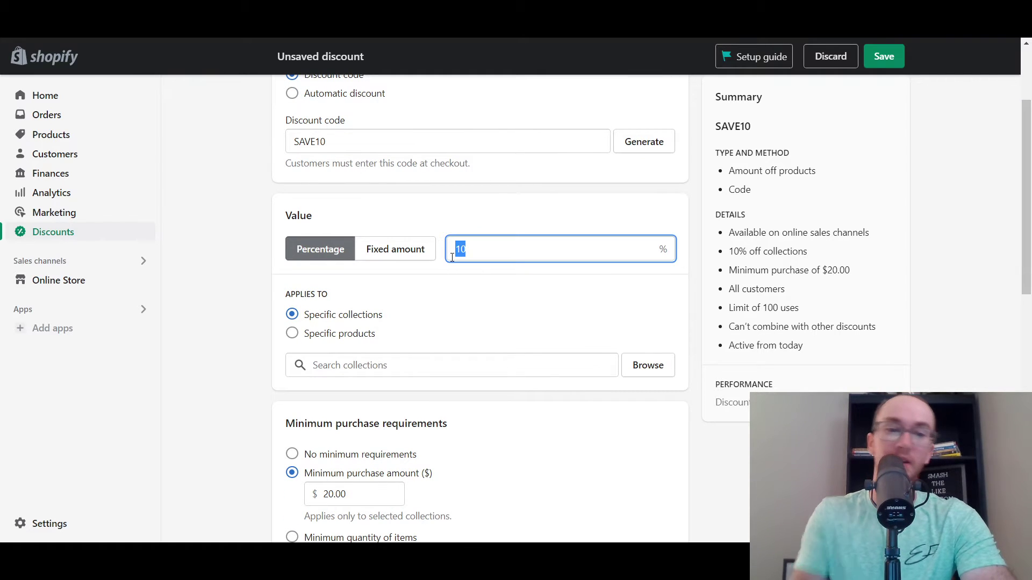
pyautogui.click(326, 455)
# Step: Try a discount value of 20%, and set the percentage to 30%
pyautogui.moveTo(499, 242); pyautogui.dragTo(456, 246)
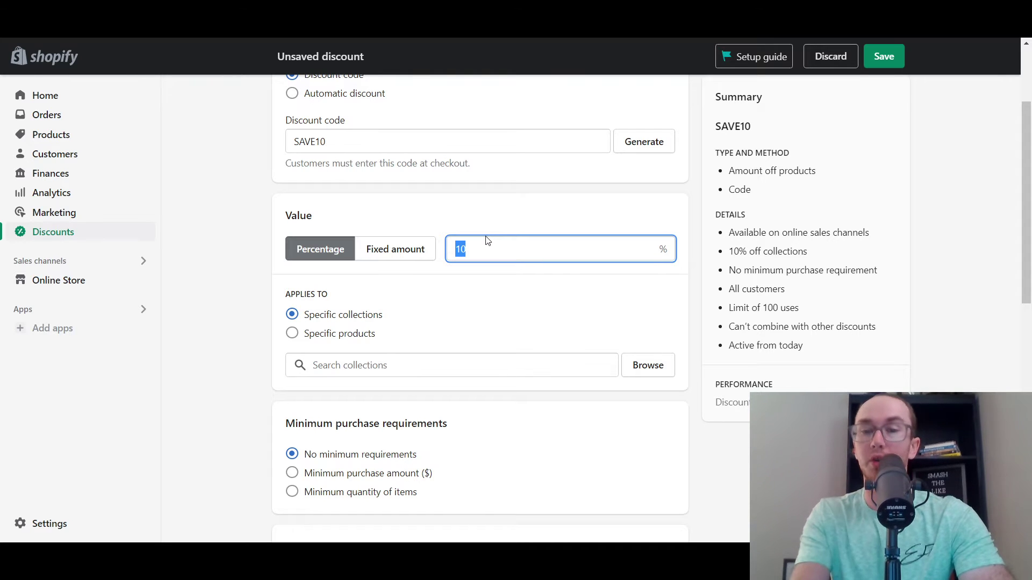
pyautogui.write('20')
pyautogui.moveTo(479, 248); pyautogui.dragTo(455, 253)
pyautogui.write('30')
pyautogui.click(469, 274)
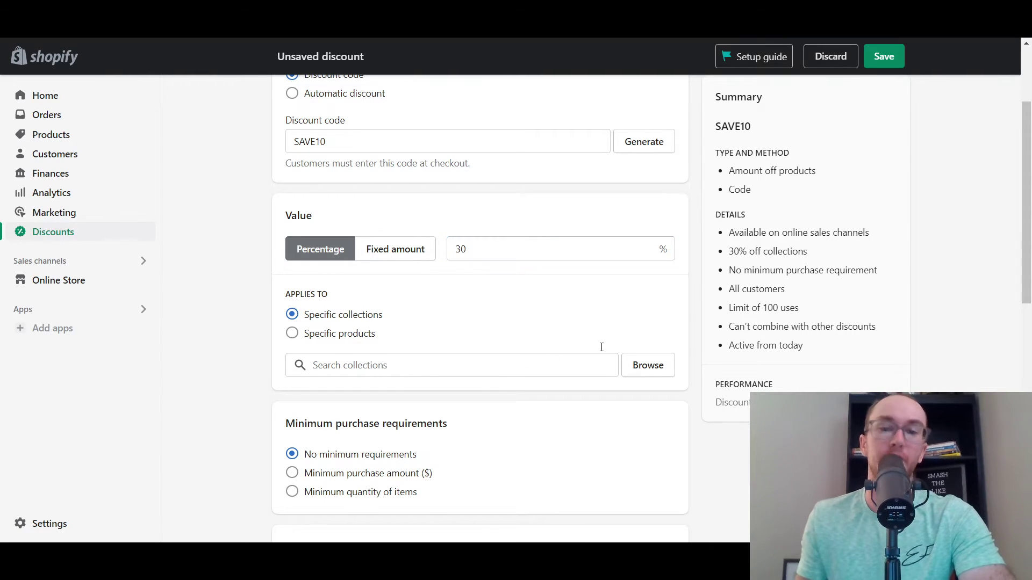
# Step: Try a total usage limit of 30 for the discount, and set it back to 100
pyautogui.scroll(-6, 601, 347)
pyautogui.doubleClick(317, 392)
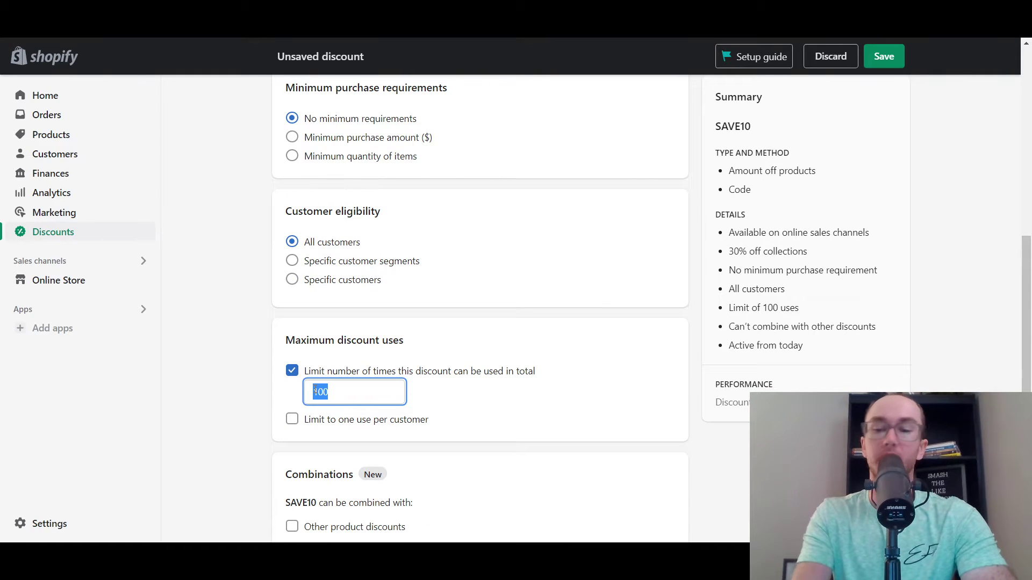
pyautogui.write('30')
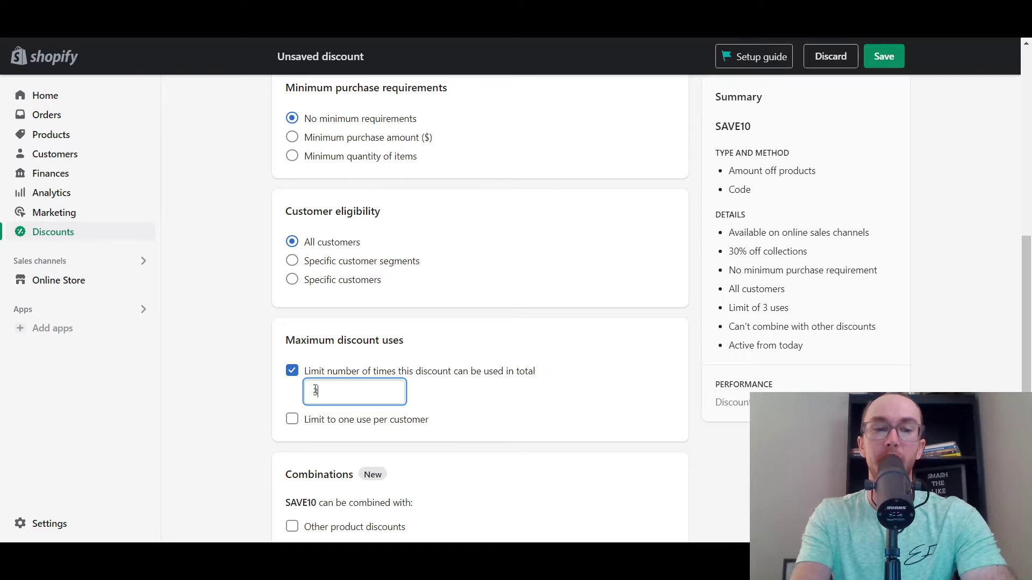
pyautogui.click(242, 386)
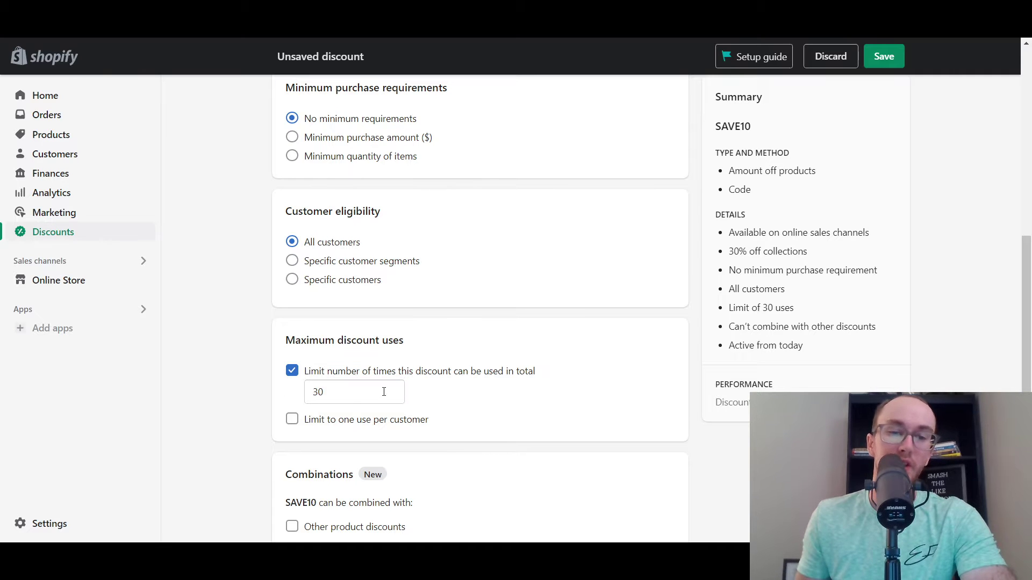
pyautogui.moveTo(354, 400); pyautogui.dragTo(305, 391)
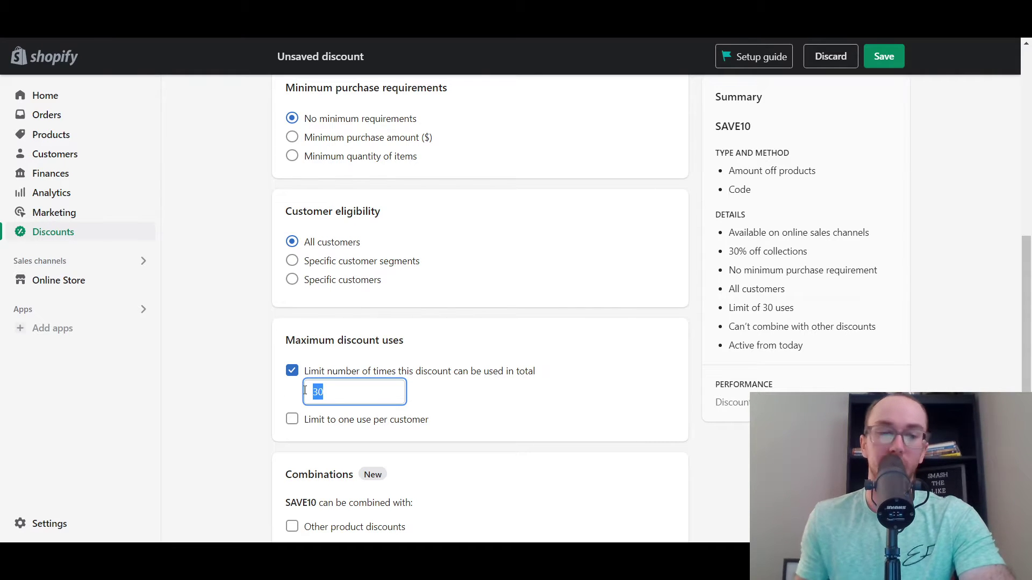
pyautogui.write('100')
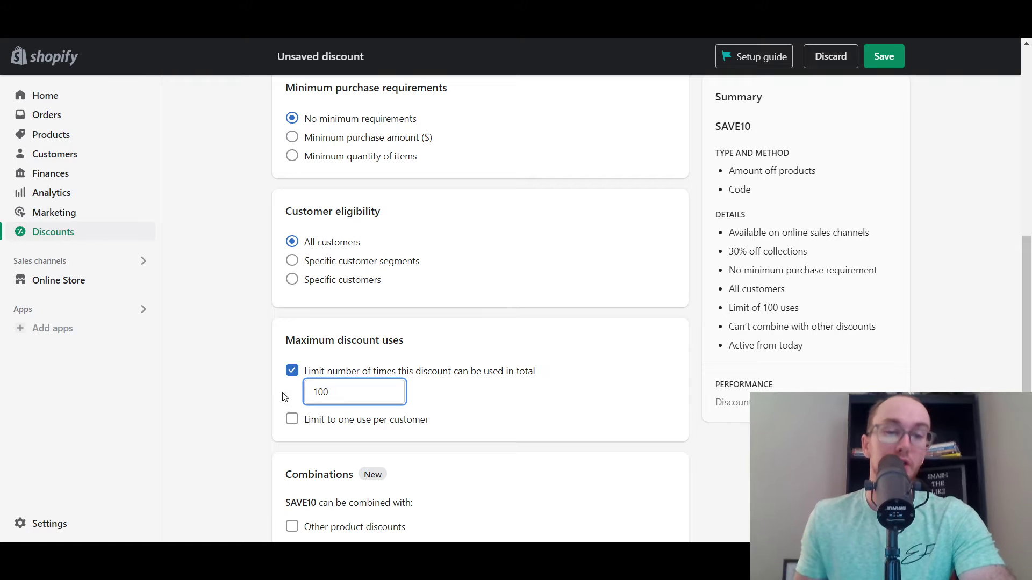
# Step: Limit the discount to one use per customer, and check the usage limit in the summary
pyautogui.click(292, 419)
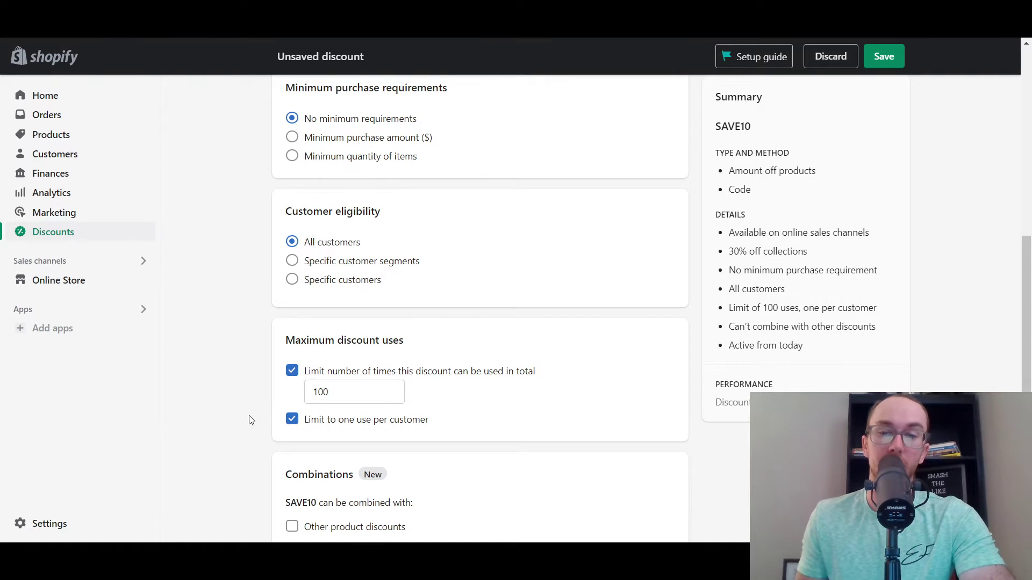
pyautogui.scroll(-1, 250, 414)
pyautogui.click(293, 355)
pyautogui.click(293, 355)
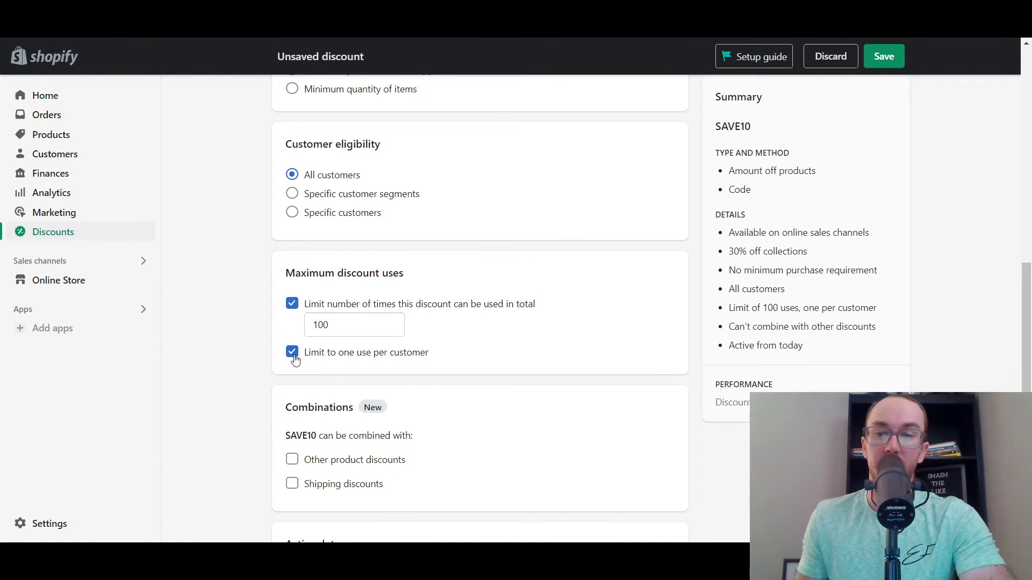
pyautogui.moveTo(800, 308); pyautogui.dragTo(844, 308)
pyautogui.click(936, 318)
# Step: Try combining the discount with other product discounts and shipping discounts, and leave both combinations disabled
pyautogui.scroll(-3, 916, 348)
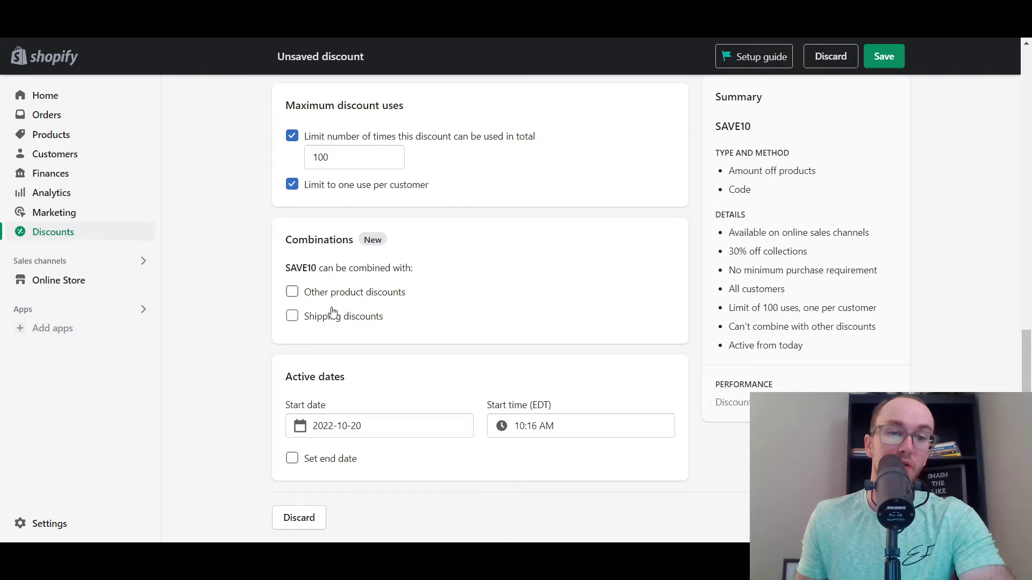
pyautogui.click(310, 299)
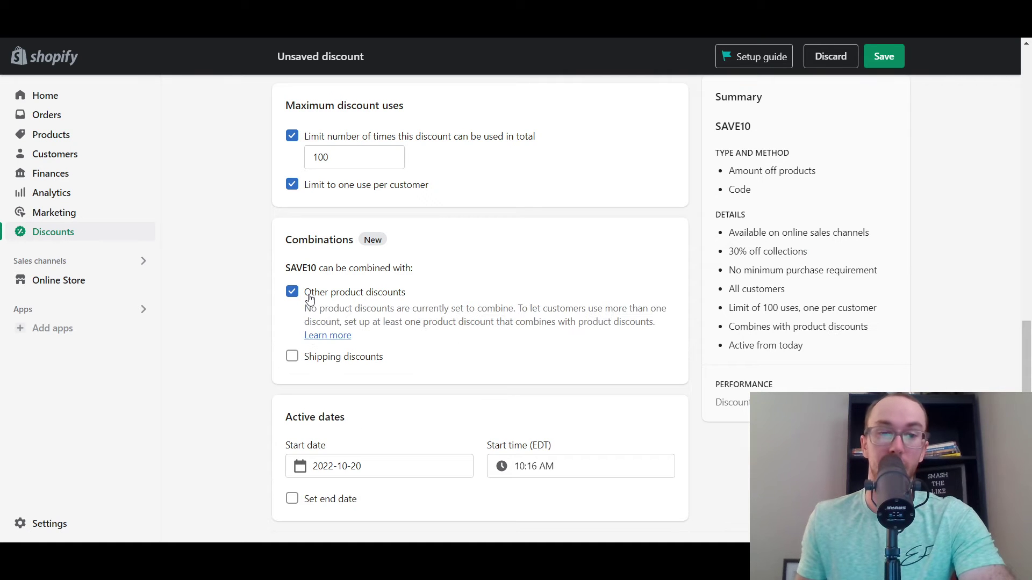
pyautogui.click(331, 297)
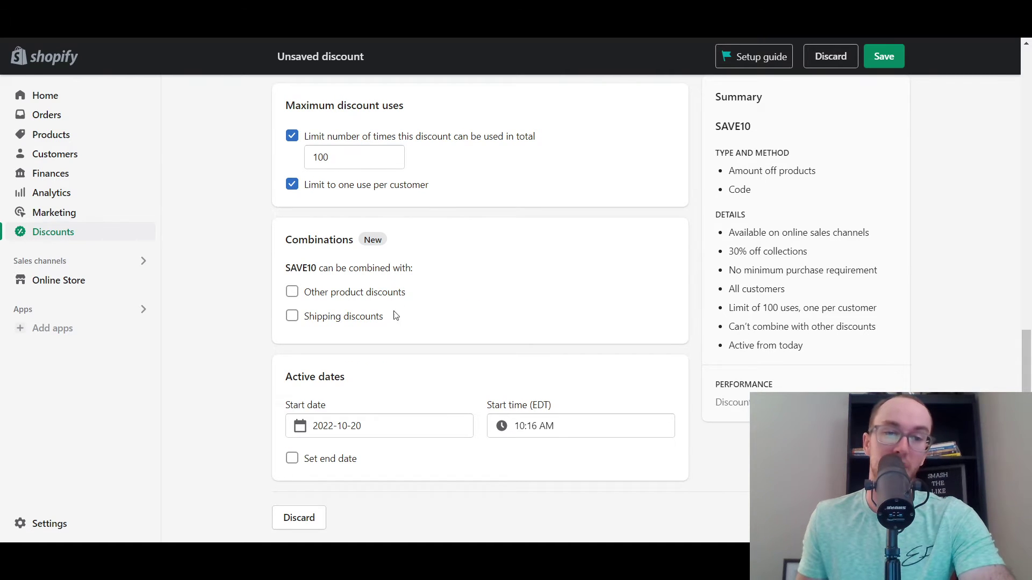
pyautogui.click(314, 320)
pyautogui.click(314, 320)
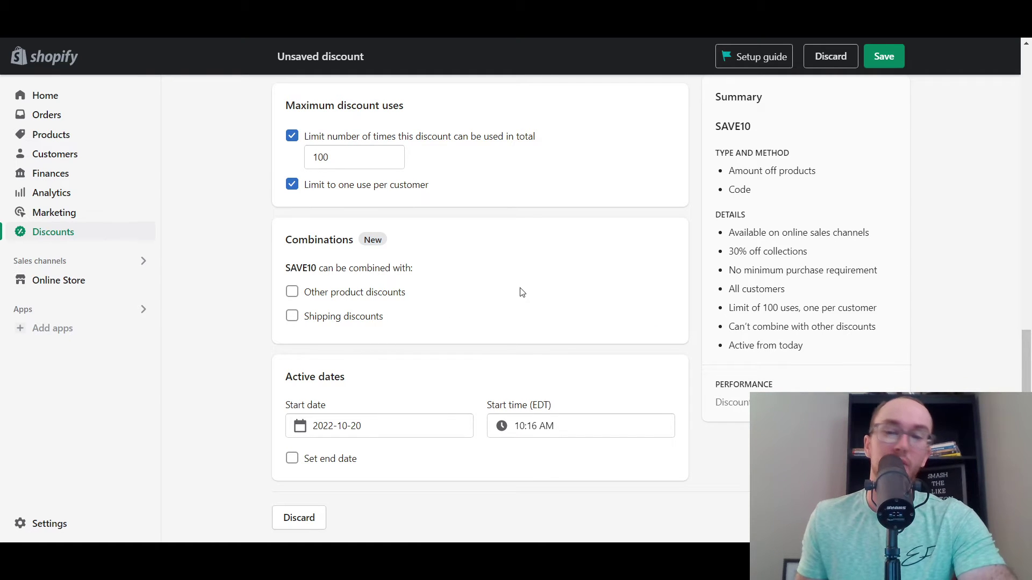
pyautogui.click(328, 322)
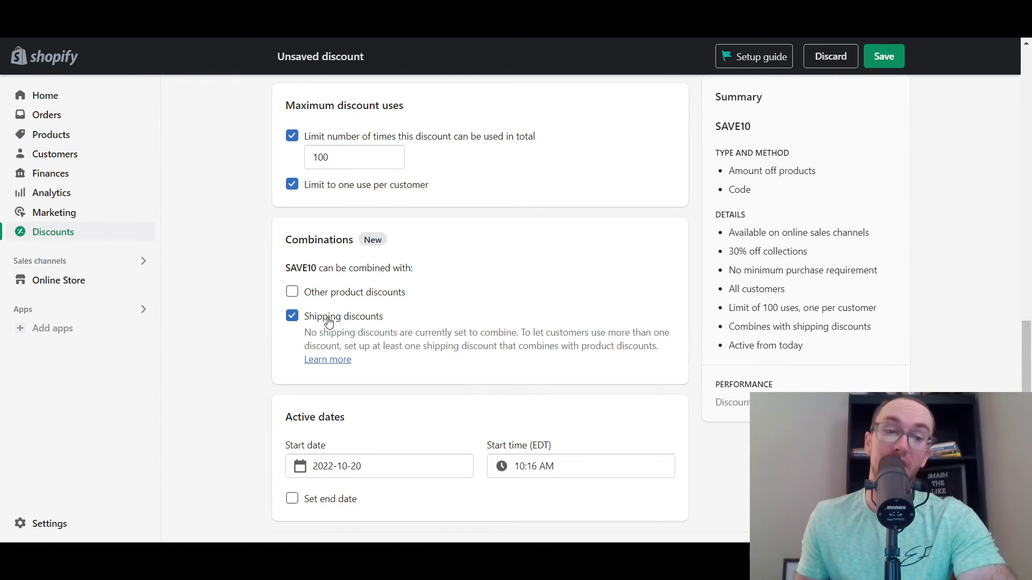
pyautogui.click(367, 290)
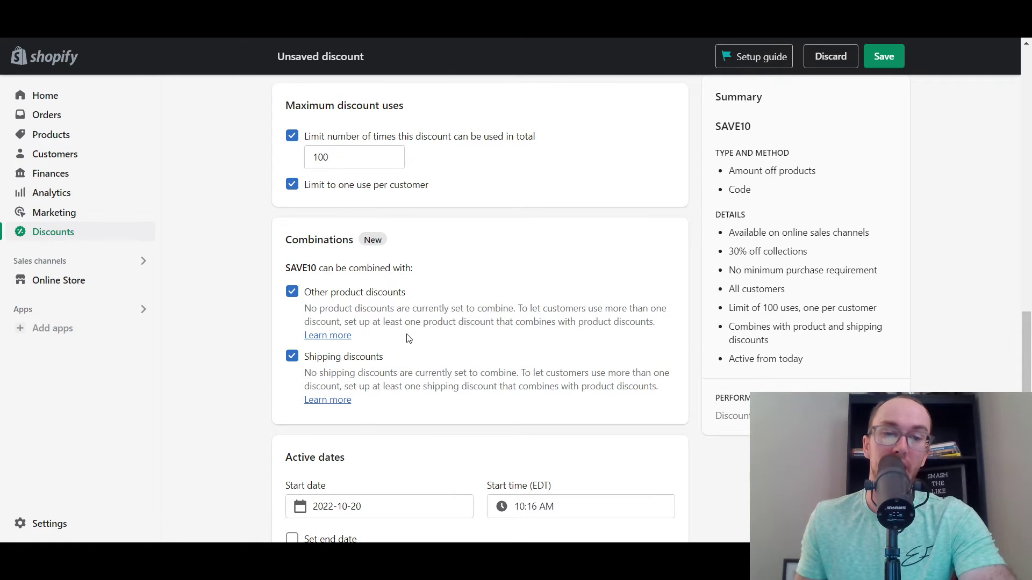
pyautogui.click(369, 291)
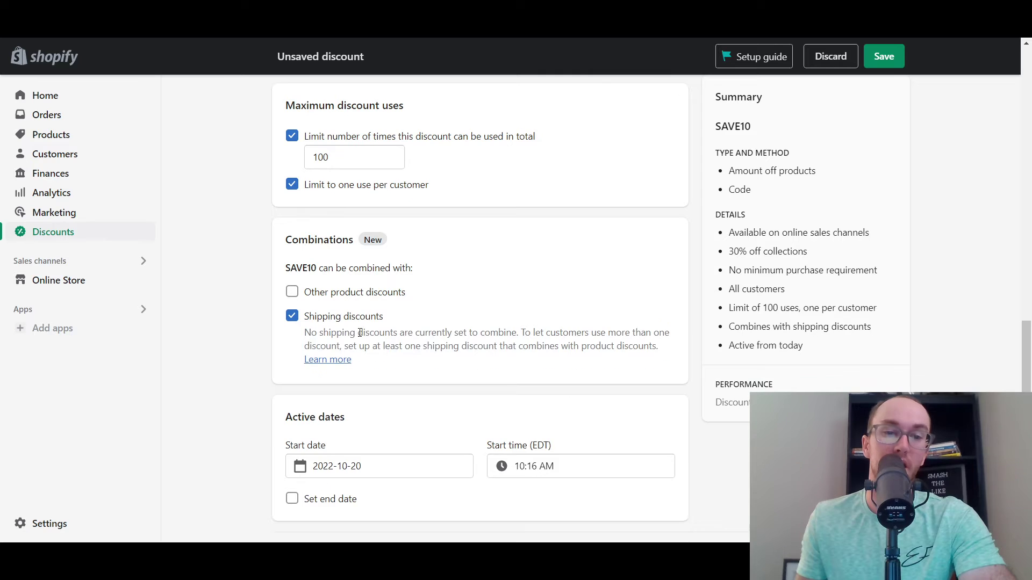
pyautogui.click(356, 318)
# Step: Set the discount's start date to 2022-10-22 and its start time to 3:00 AM
pyautogui.scroll(1, 316, 387)
pyautogui.scroll(-1, 354, 369)
pyautogui.click(381, 420)
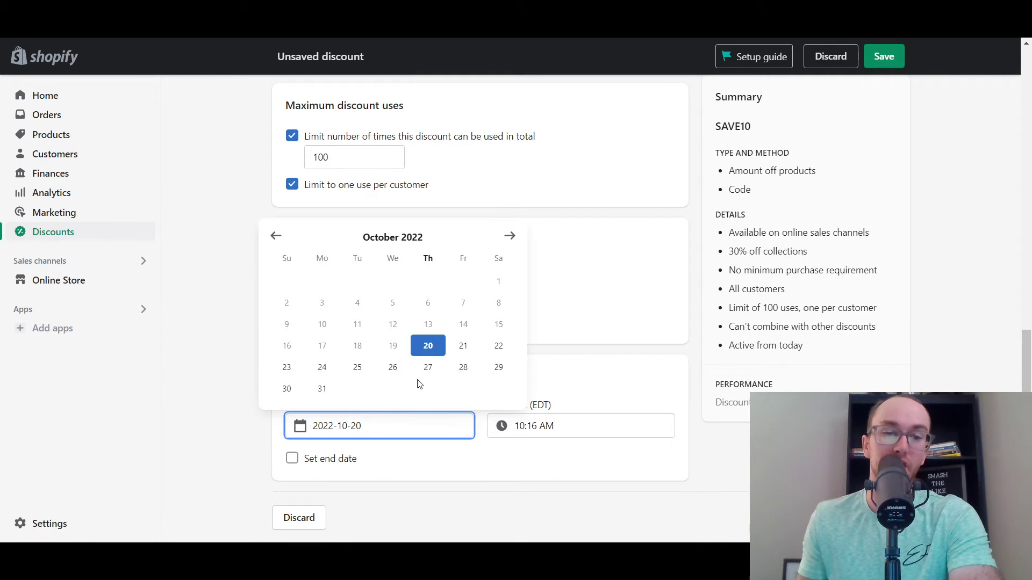
pyautogui.click(493, 351)
pyautogui.click(535, 422)
pyautogui.scroll(-3, 562, 299)
pyautogui.scroll(3, 572, 278)
pyautogui.click(578, 229)
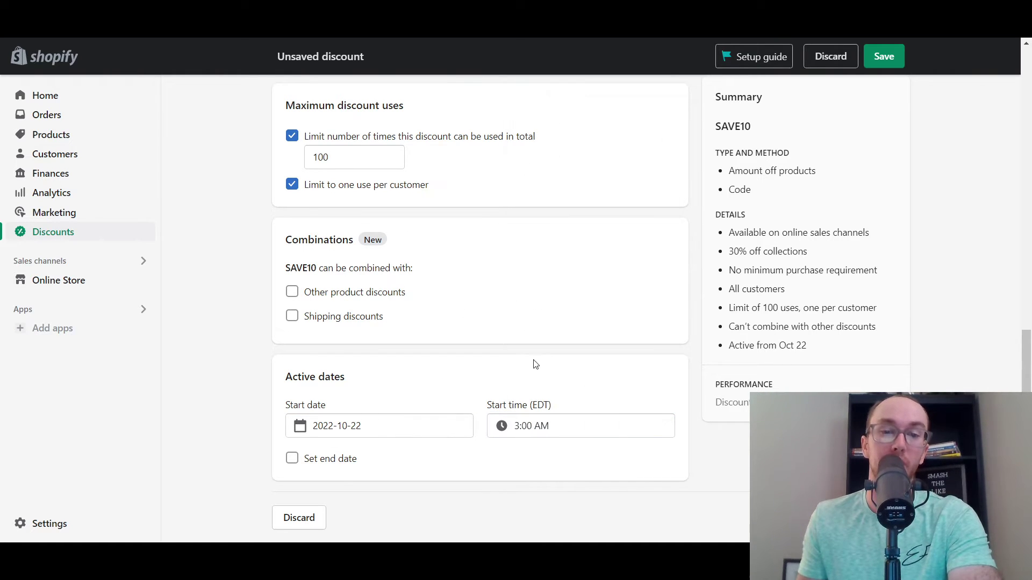
# Step: Give the discount an end date of 2022-10-24 with an end time of 3:30 PM
pyautogui.click(330, 466)
pyautogui.scroll(-1, 430, 460)
pyautogui.click(556, 458)
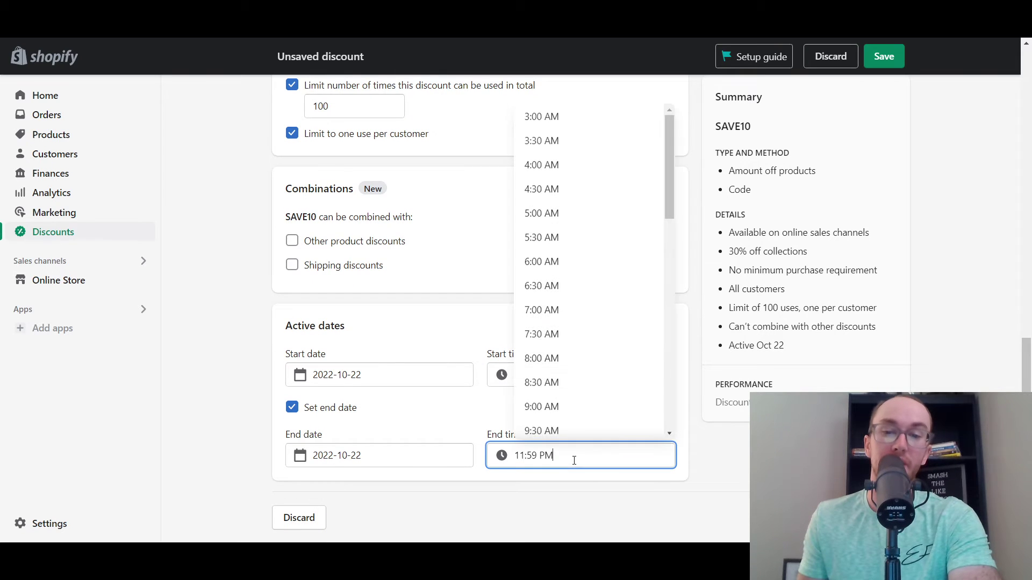
pyautogui.scroll(-3, 589, 339)
pyautogui.scroll(-4, 592, 369)
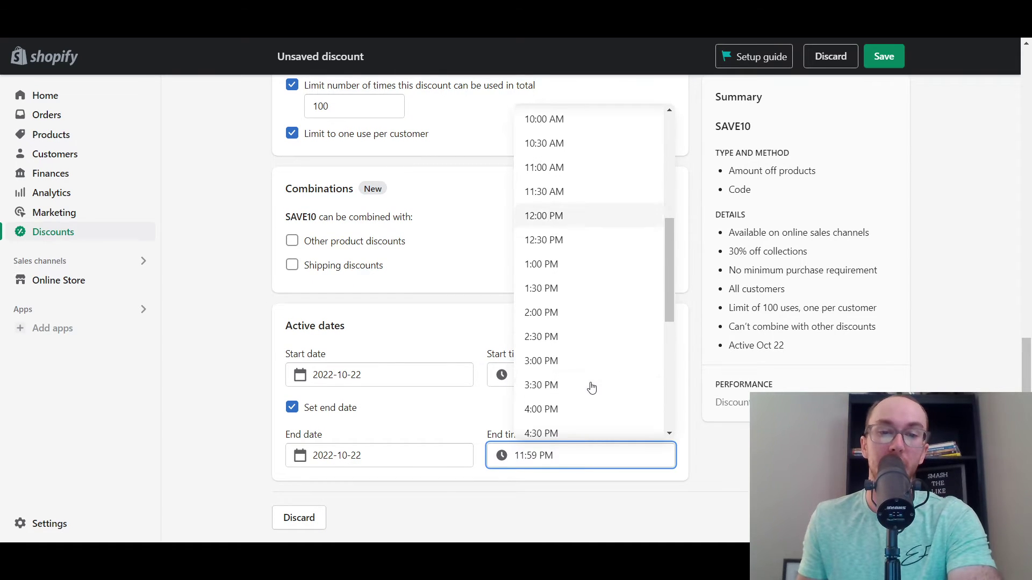
pyautogui.click(590, 384)
pyautogui.click(414, 462)
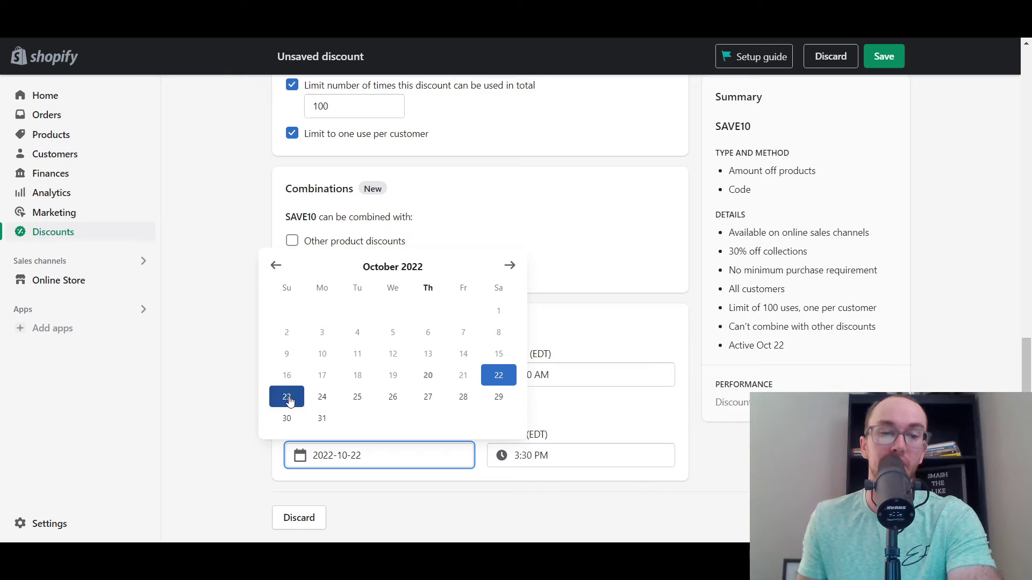
pyautogui.click(323, 394)
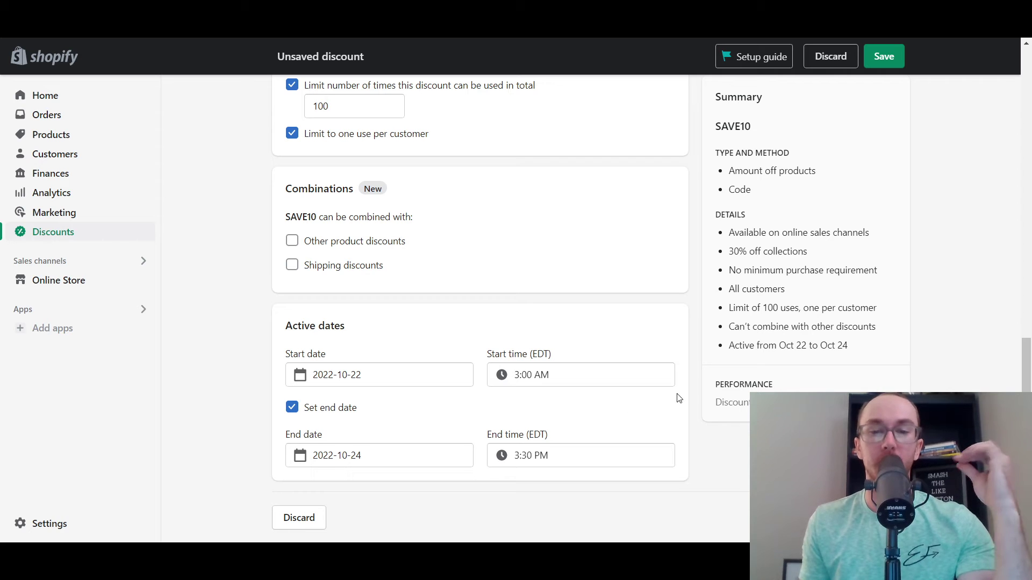
# Step: Review the discount's purchase, eligibility, usage and date settings, and try to save the discount
pyautogui.scroll(2, 697, 387)
pyautogui.scroll(5, 696, 386)
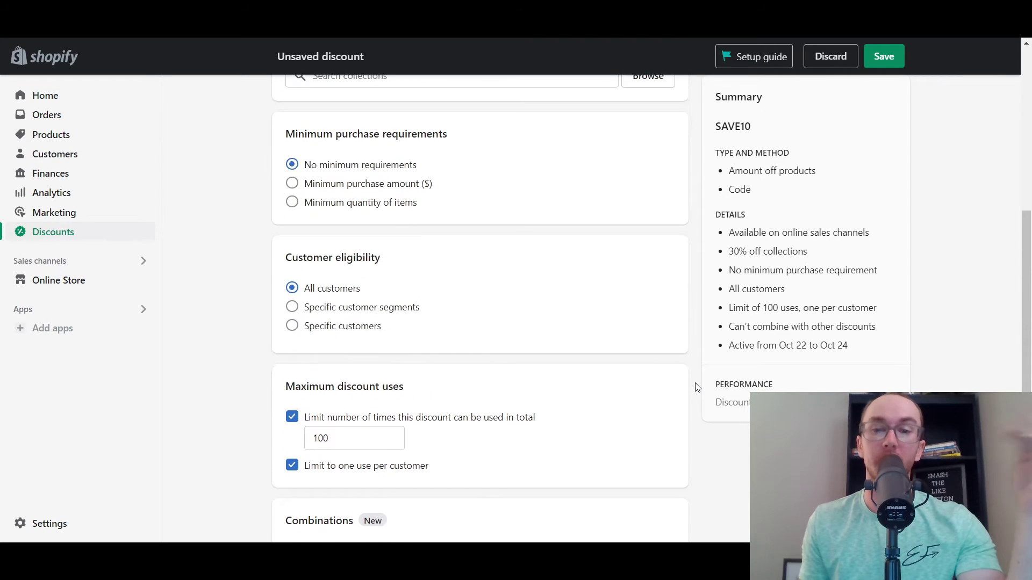
pyautogui.scroll(-6, 693, 385)
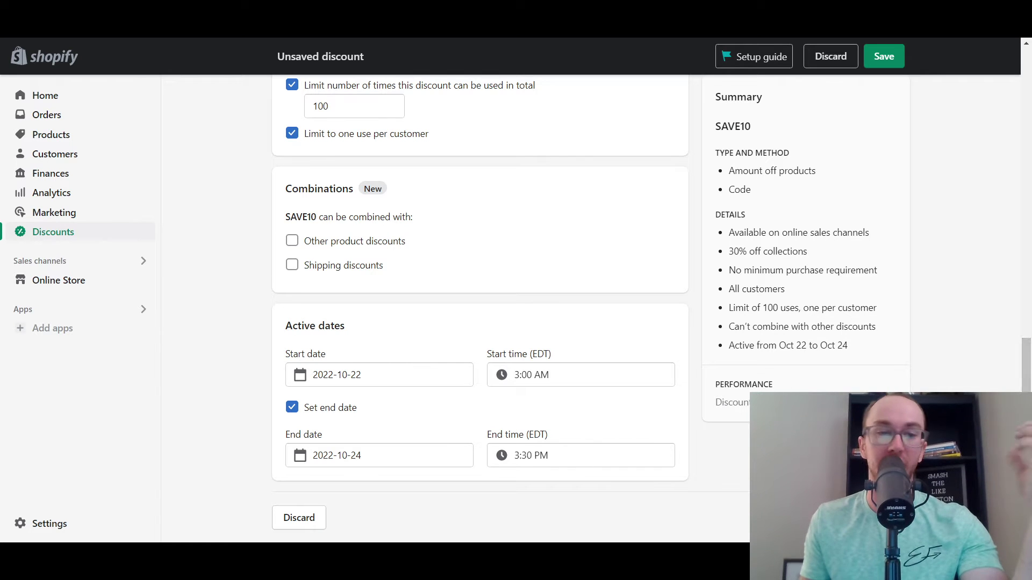
pyautogui.scroll(1, 480, 309)
pyautogui.scroll(-1, 480, 310)
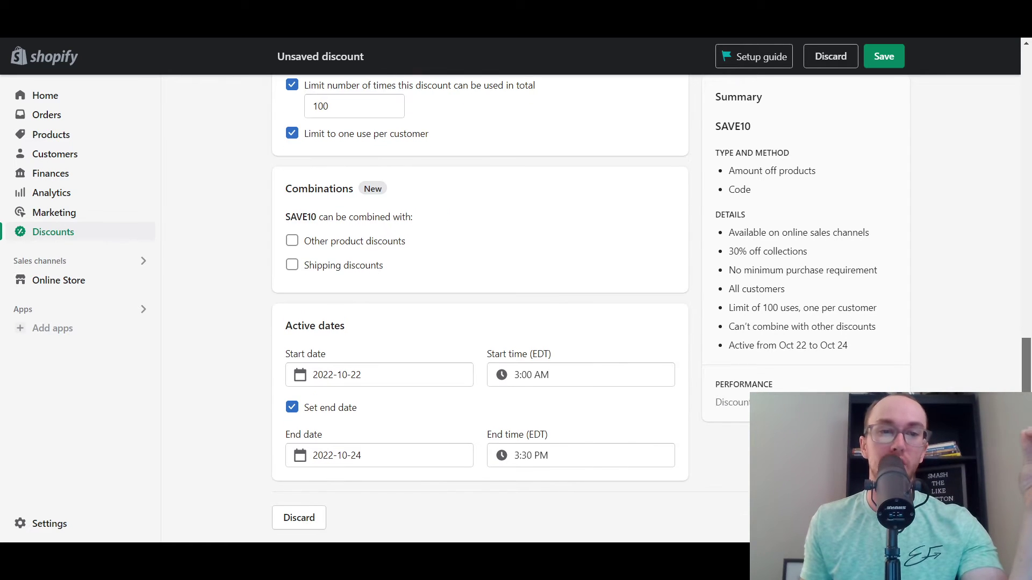
pyautogui.click(881, 518)
# Step: Add the Home page collection to the collections the discount applies to, and try to save the discount
pyautogui.scroll(-3, 456, 489)
pyautogui.scroll(-3, 453, 301)
pyautogui.click(376, 297)
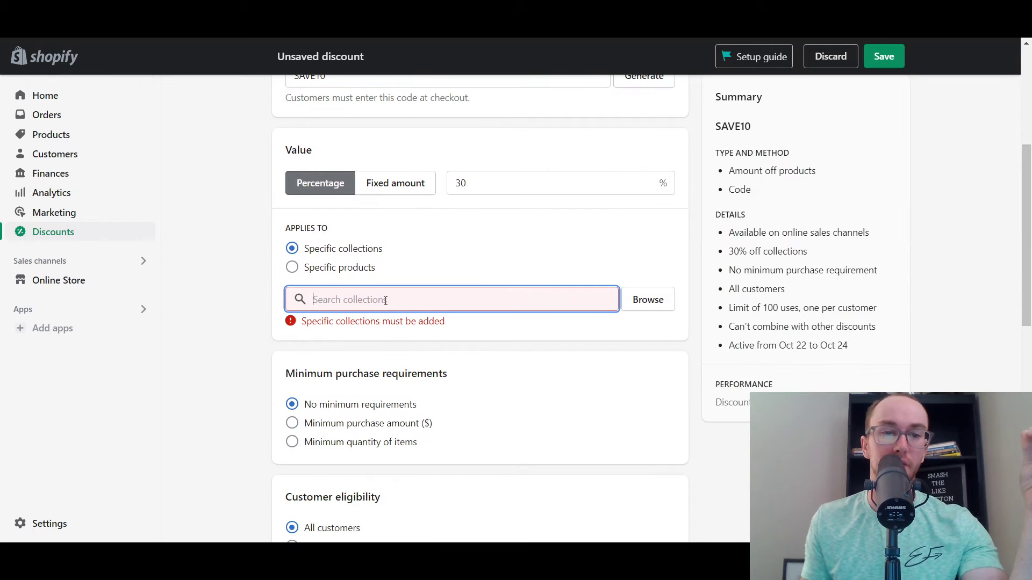
pyautogui.click(640, 297)
pyautogui.click(319, 313)
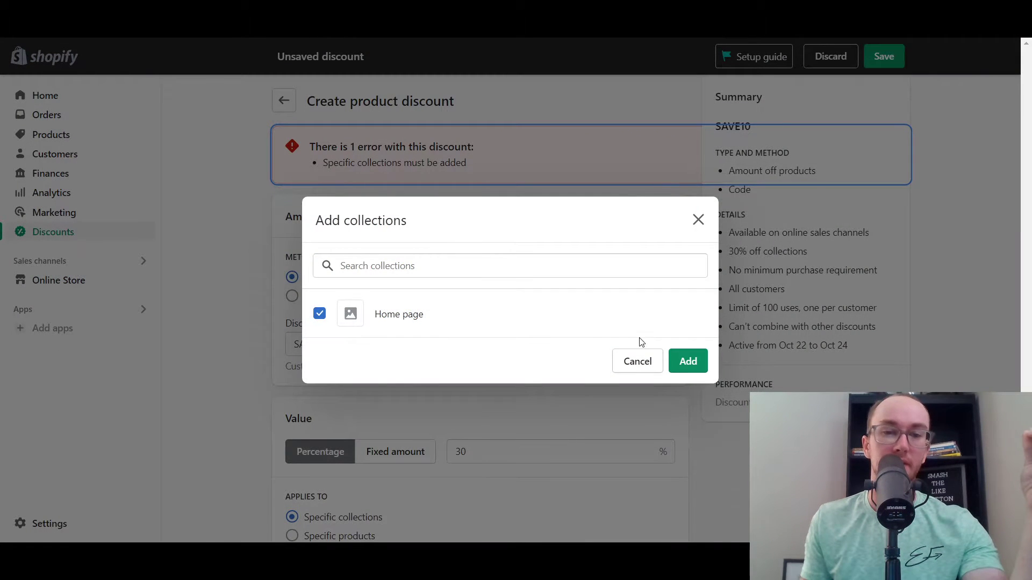
pyautogui.click(688, 362)
pyautogui.scroll(-10, 1002, 290)
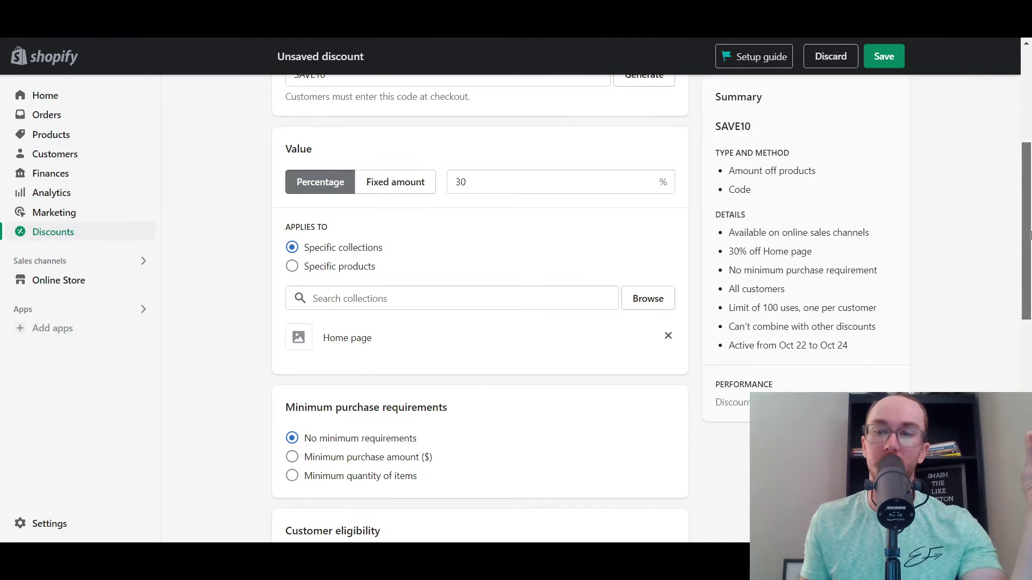
pyautogui.hotkey('ctrl', 's')
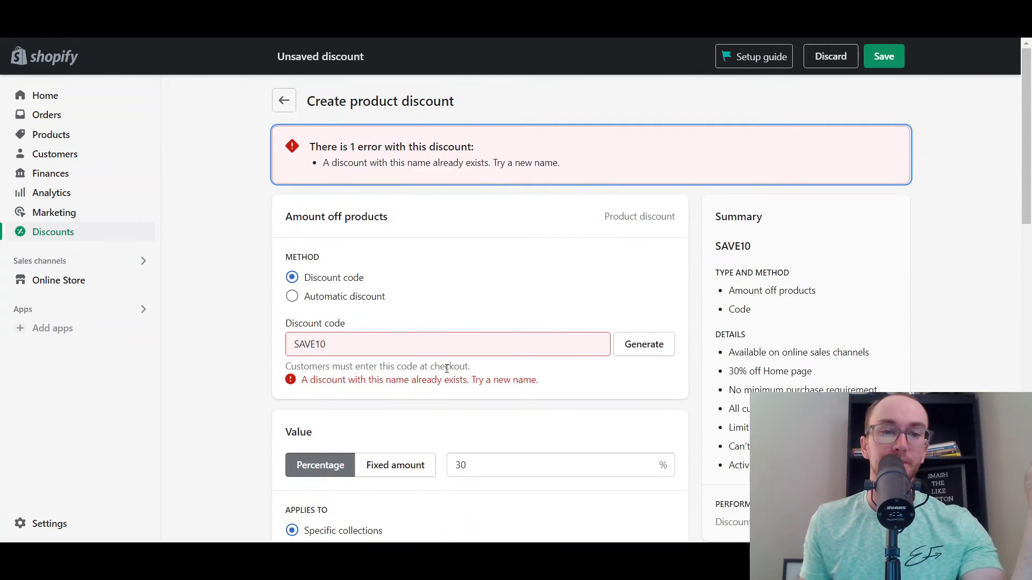
# Step: Change the discount code to SAVE30 and save the discount
pyautogui.click(347, 349)
pyautogui.hotkey('shift', 'Left')
pyautogui.hotkey('shift', 'Left')
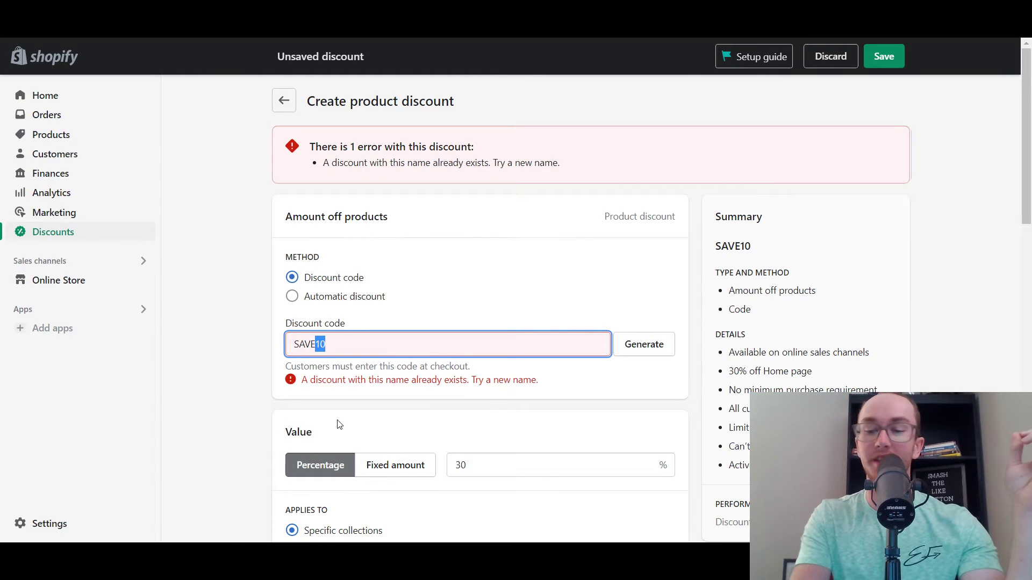
pyautogui.write('2')
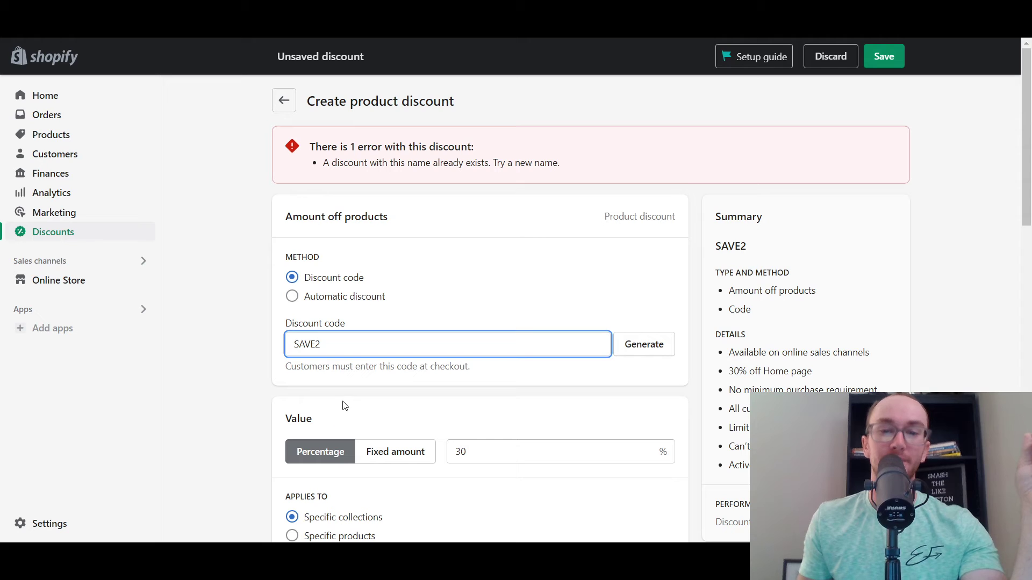
pyautogui.write('30')
pyautogui.click(245, 349)
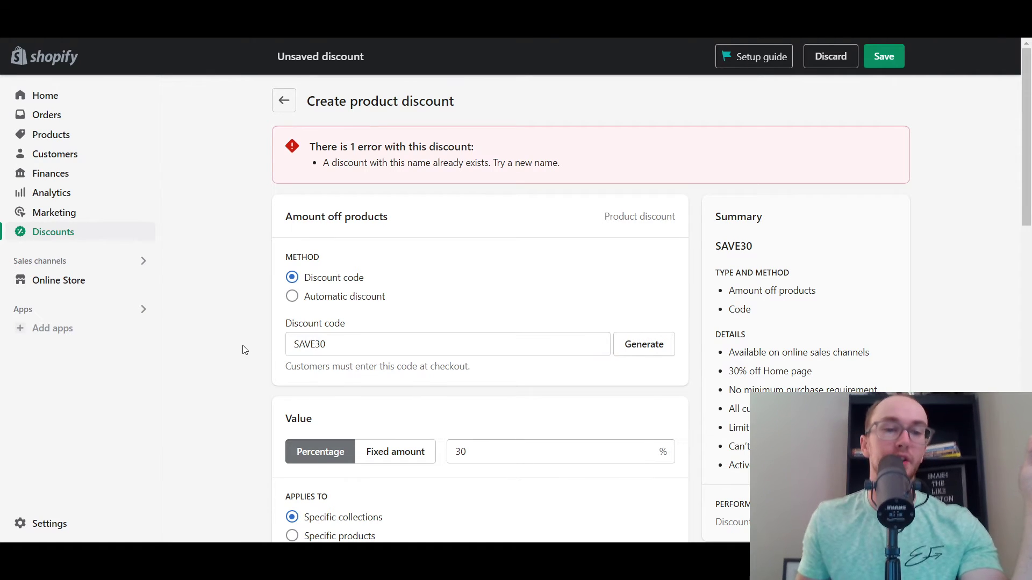
pyautogui.click(902, 64)
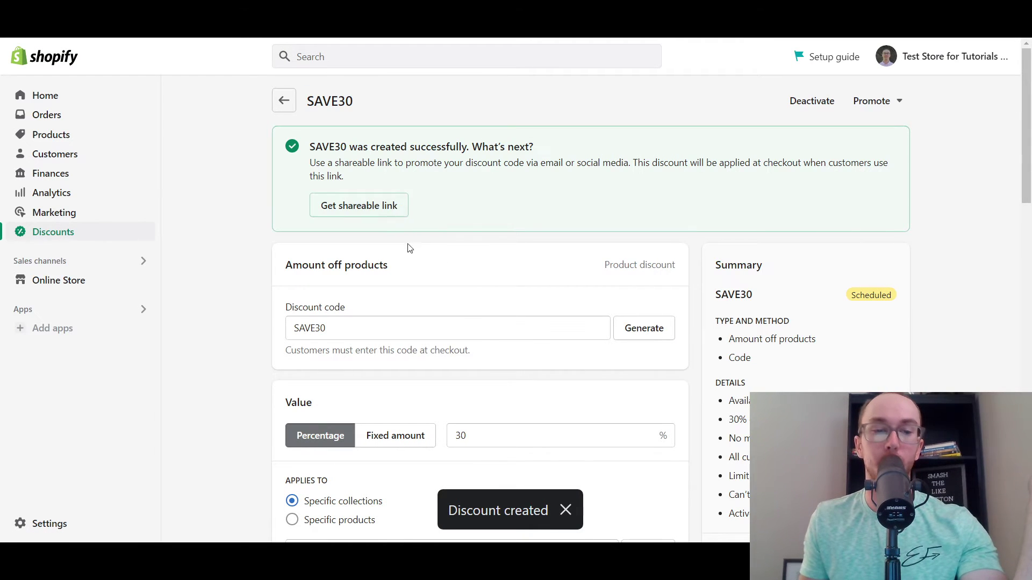
# Step: Return to the discounts list and look over the types offered for a new discount
pyautogui.click(284, 101)
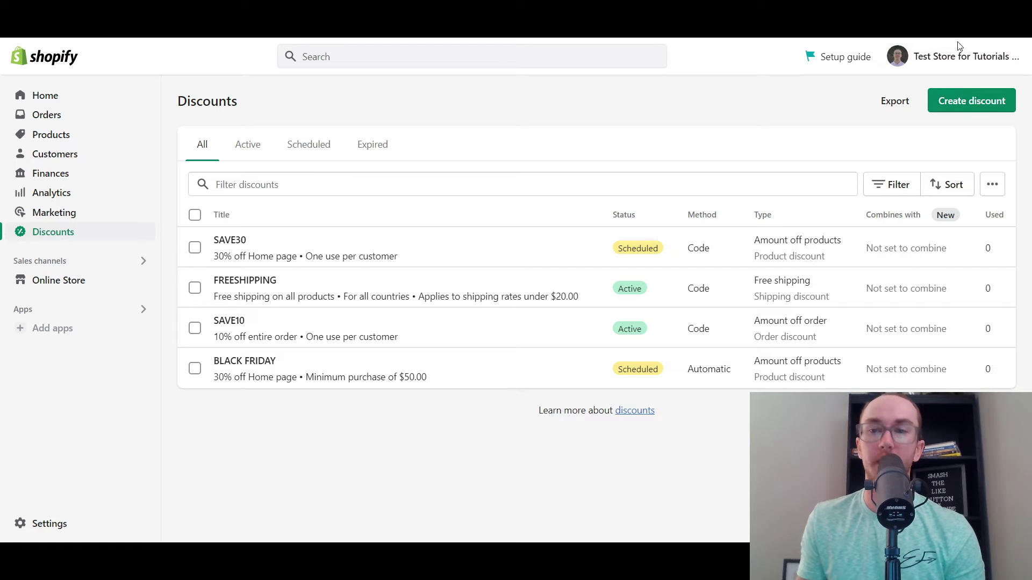
pyautogui.click(972, 105)
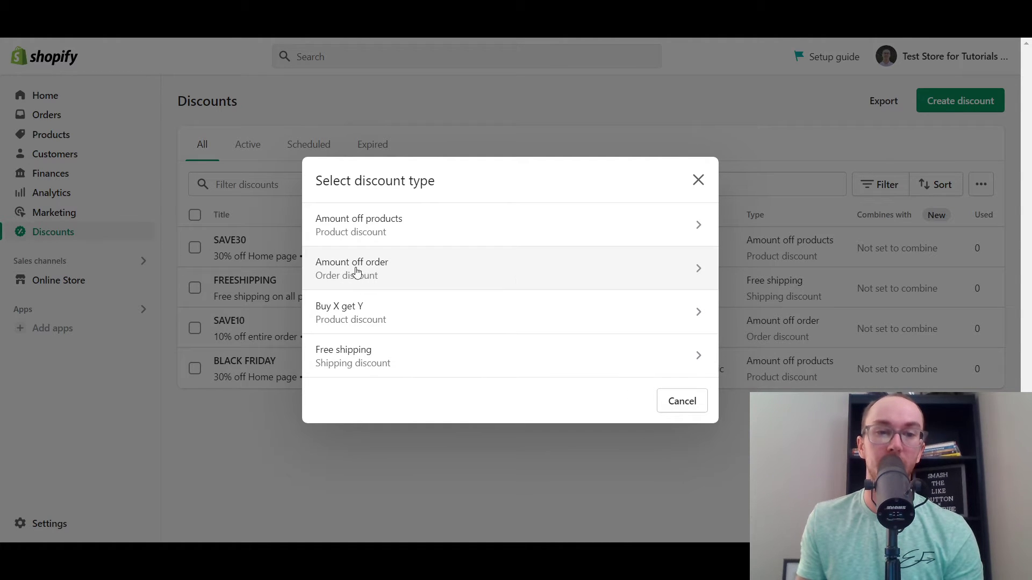
pyautogui.click(699, 181)
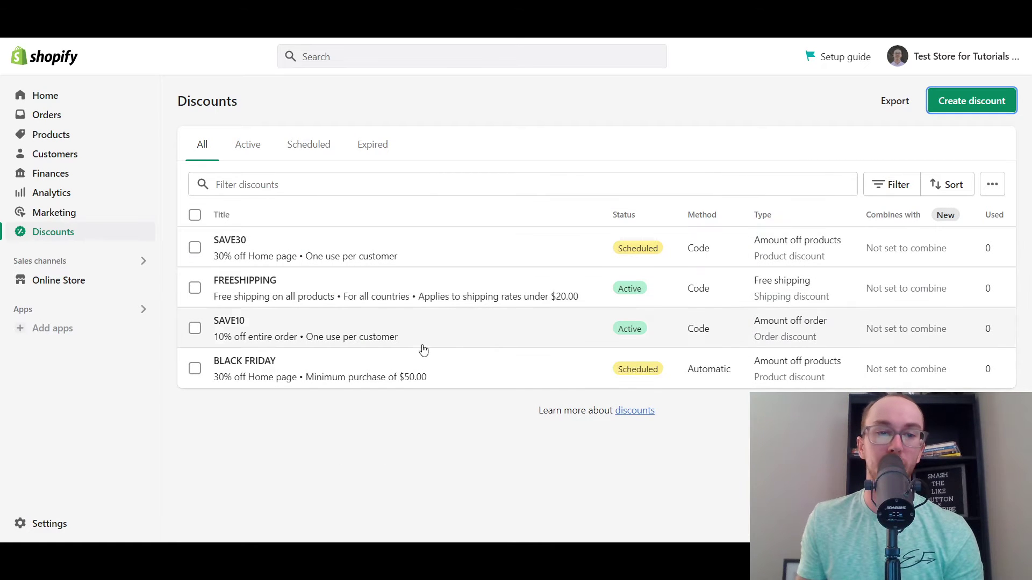
# Step: Open the existing SAVE10 discount to examine its details and summary, and return to the discounts list
pyautogui.click(452, 343)
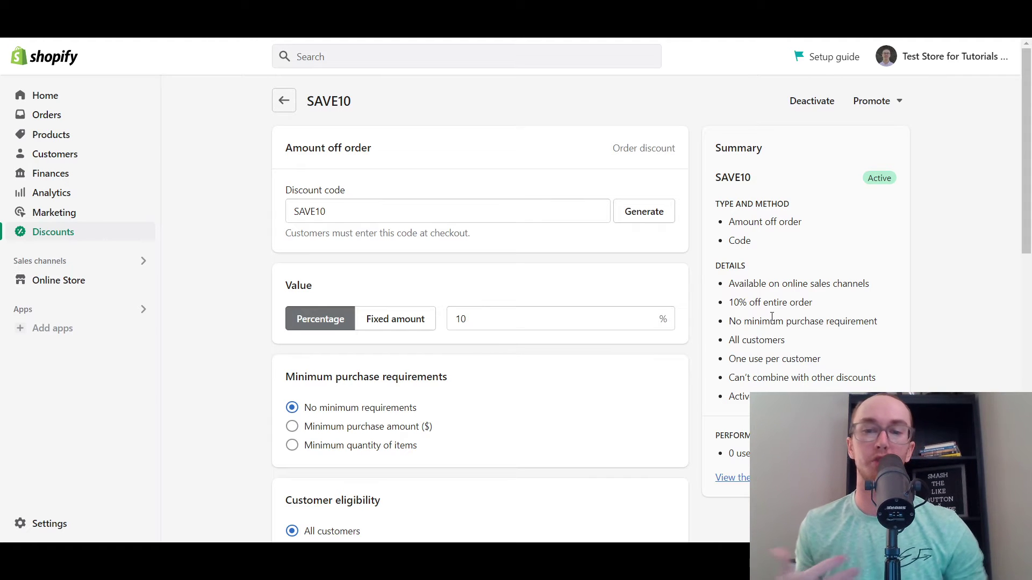
pyautogui.scroll(-1, 772, 317)
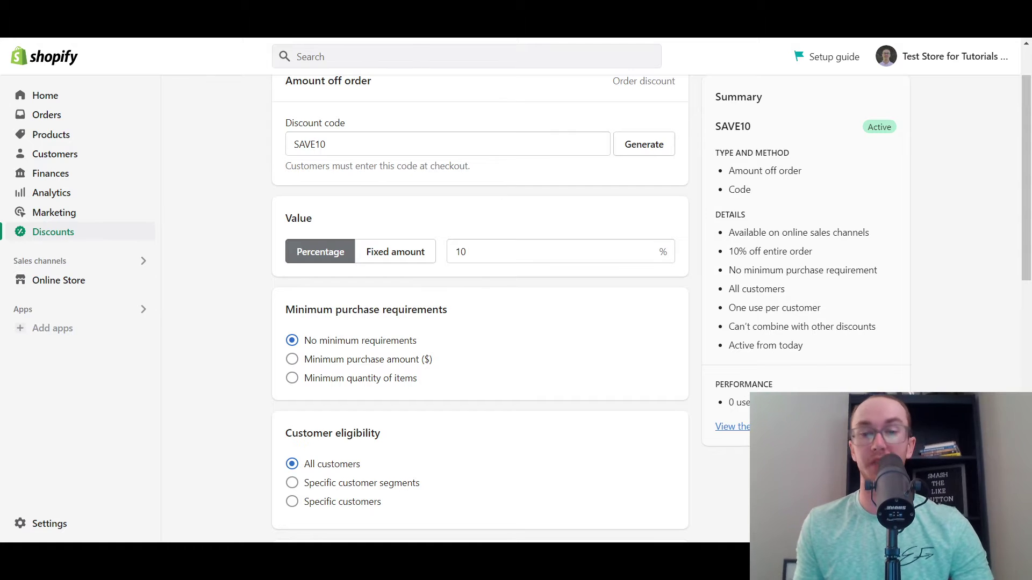
pyautogui.scroll(1, 290, 162)
pyautogui.click(285, 100)
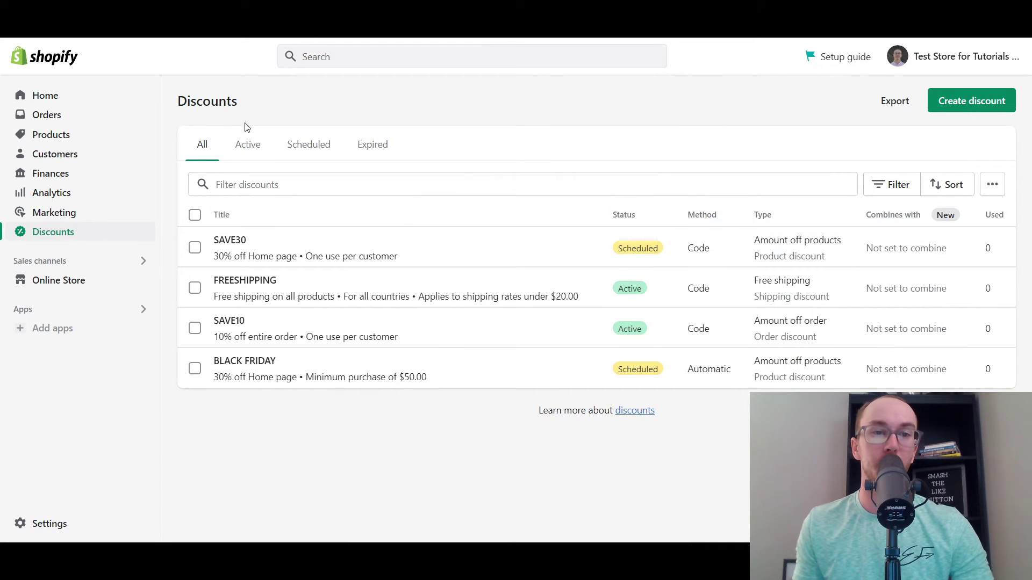
# Step: Examine the filter and sort options available for the discounts list without applying any
pyautogui.click(896, 184)
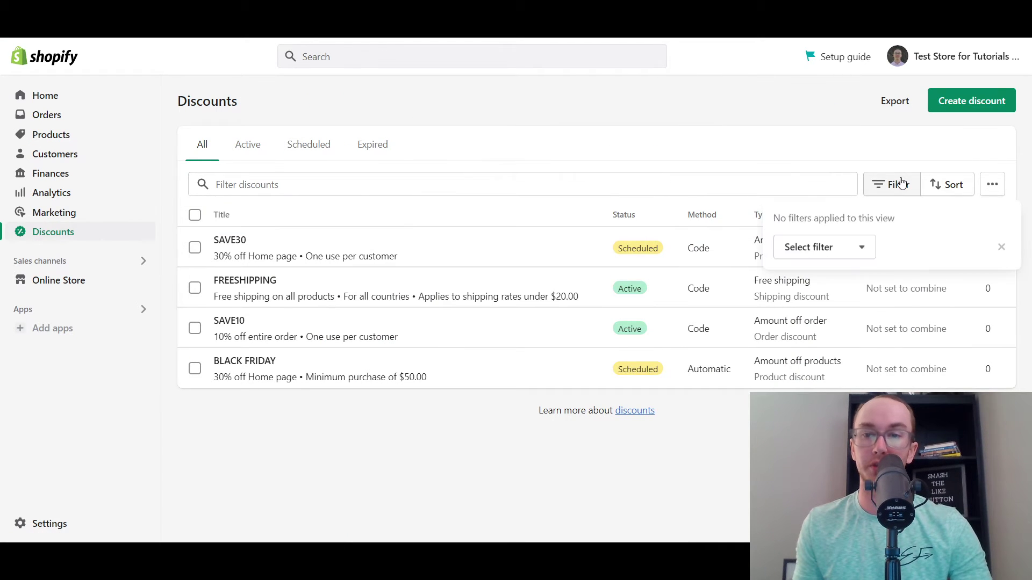
pyautogui.click(834, 258)
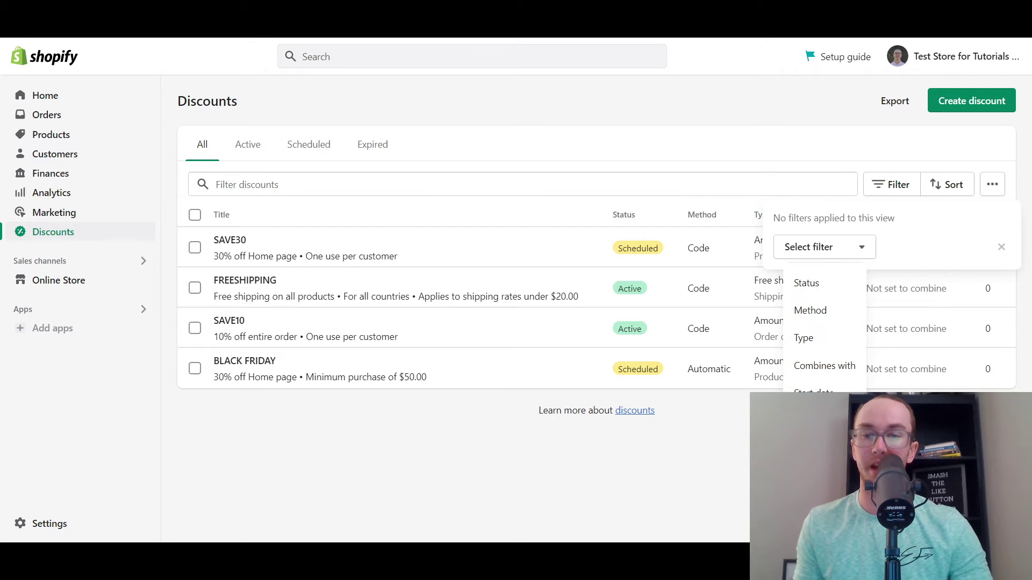
pyautogui.click(1001, 247)
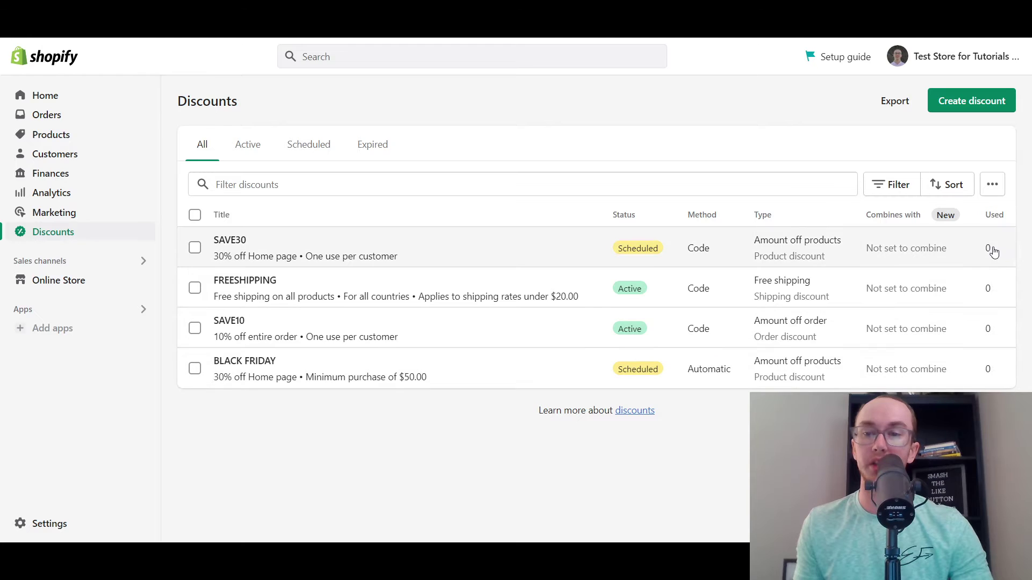
pyautogui.click(958, 195)
pyautogui.scroll(-1, 921, 312)
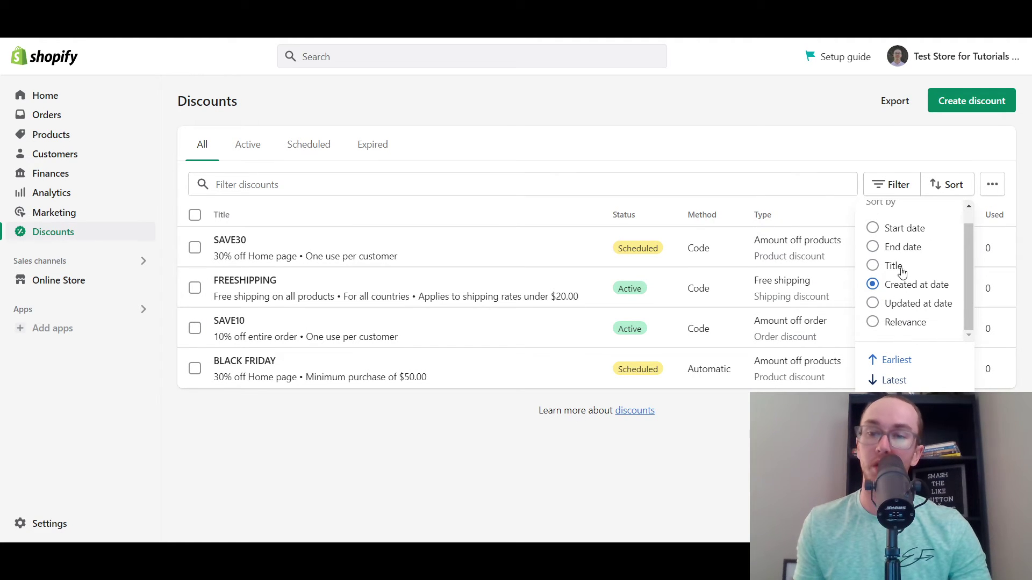
pyautogui.scroll(1, 927, 281)
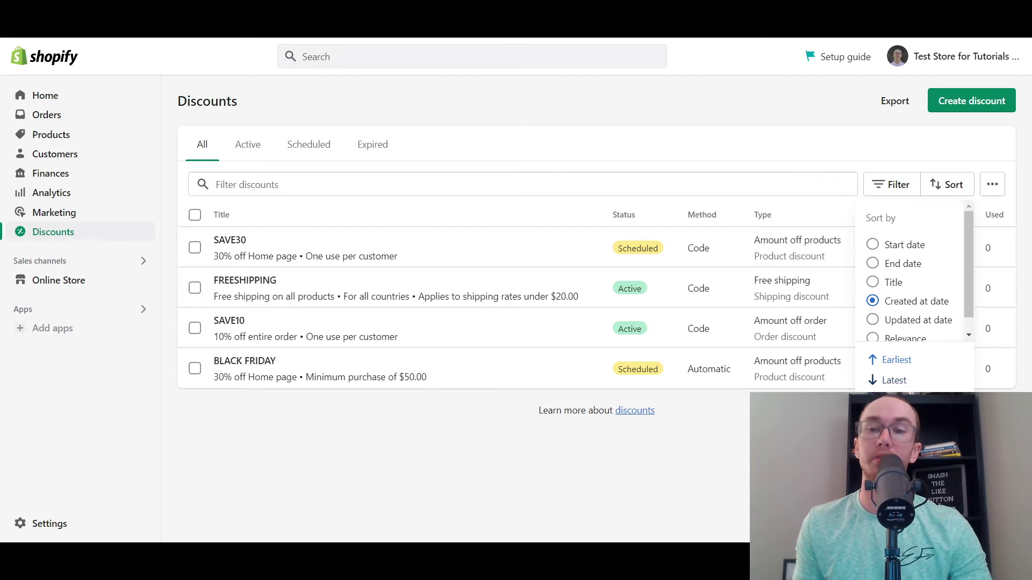
pyautogui.press('Escape')
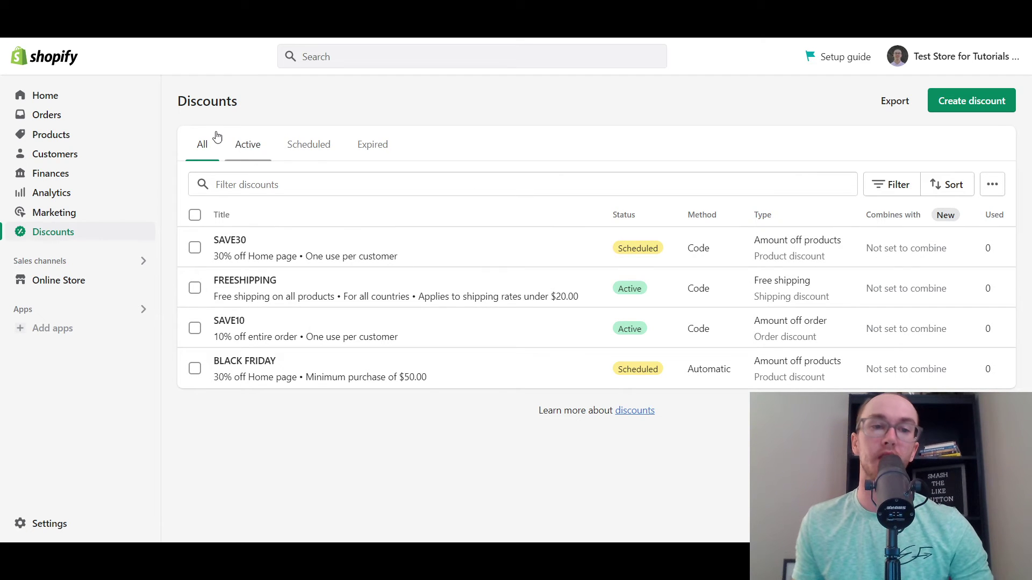
# Step: View the active, scheduled and expired discounts in turn, and return to the list of all discounts
pyautogui.click(246, 144)
pyautogui.click(301, 145)
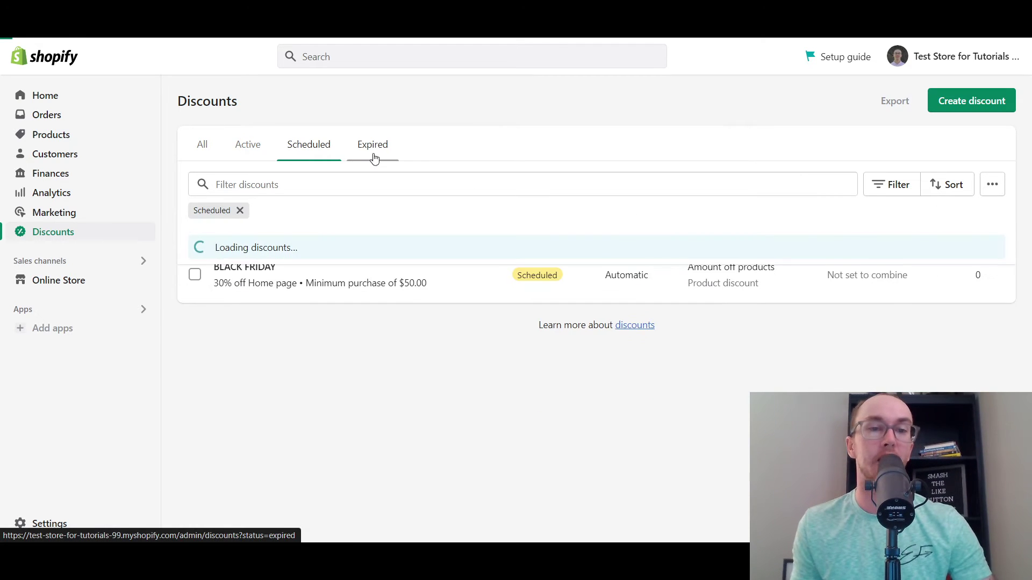
pyautogui.click(374, 155)
pyautogui.click(208, 151)
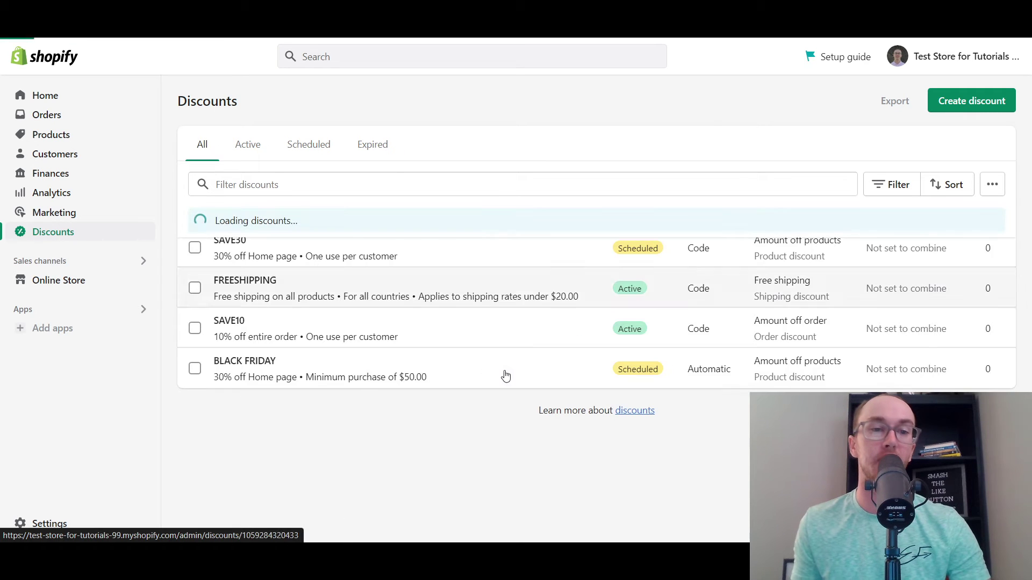
pyautogui.click(238, 191)
pyautogui.click(418, 120)
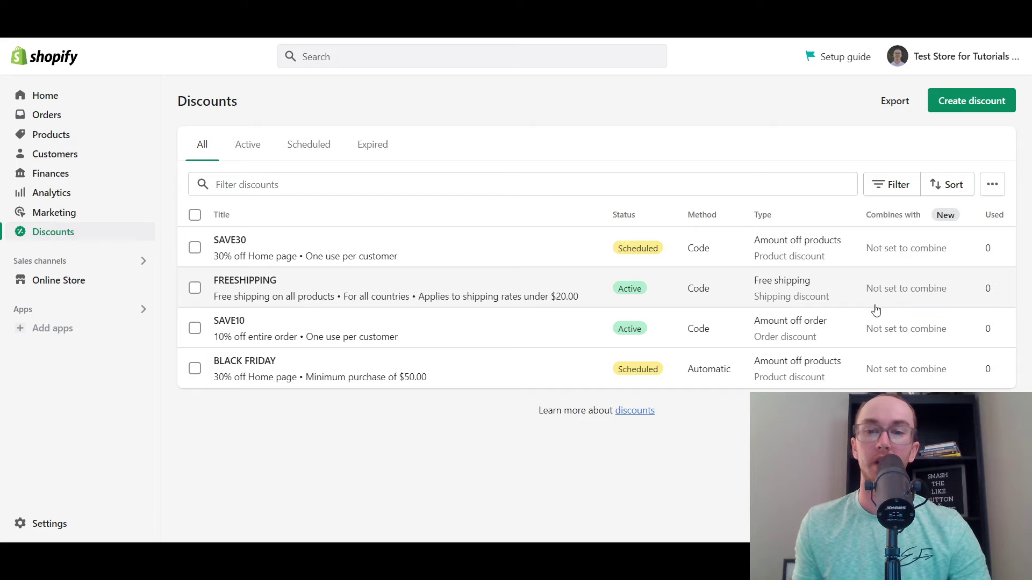
# Step: Recheck the types offered for a new discount, and review the SAVE10 discount's settings through its active dates
pyautogui.click(958, 104)
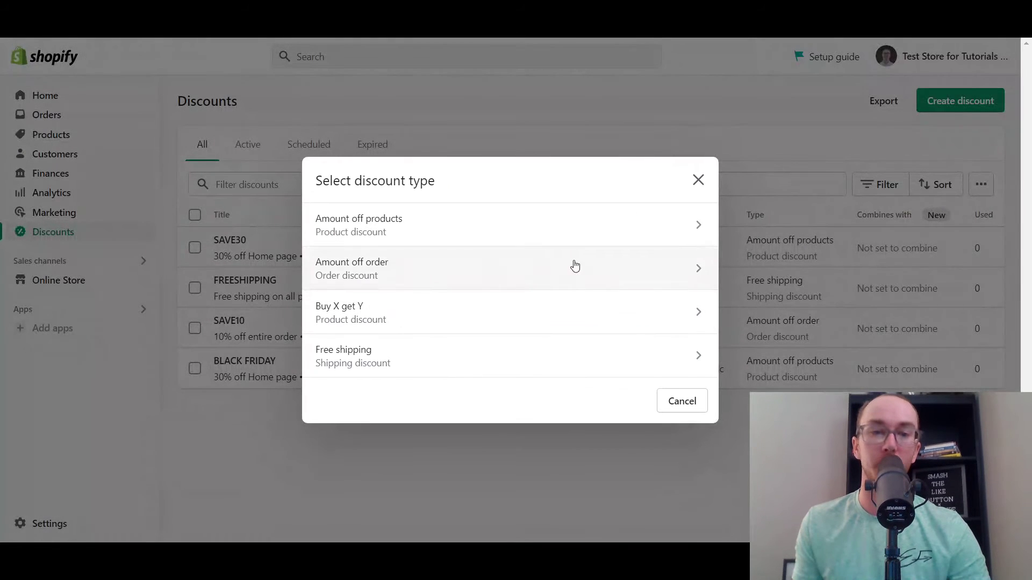
pyautogui.click(699, 179)
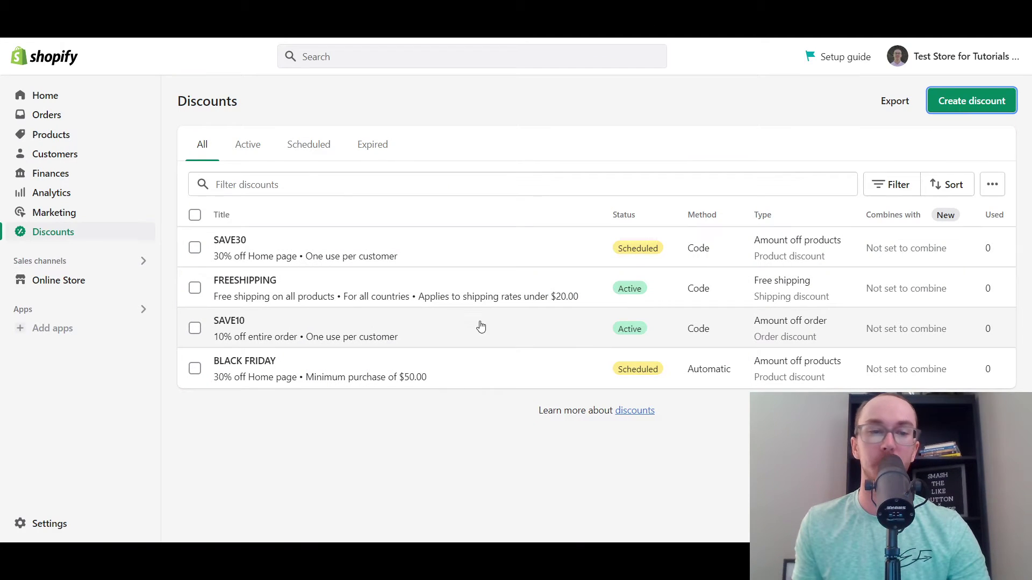
pyautogui.click(514, 339)
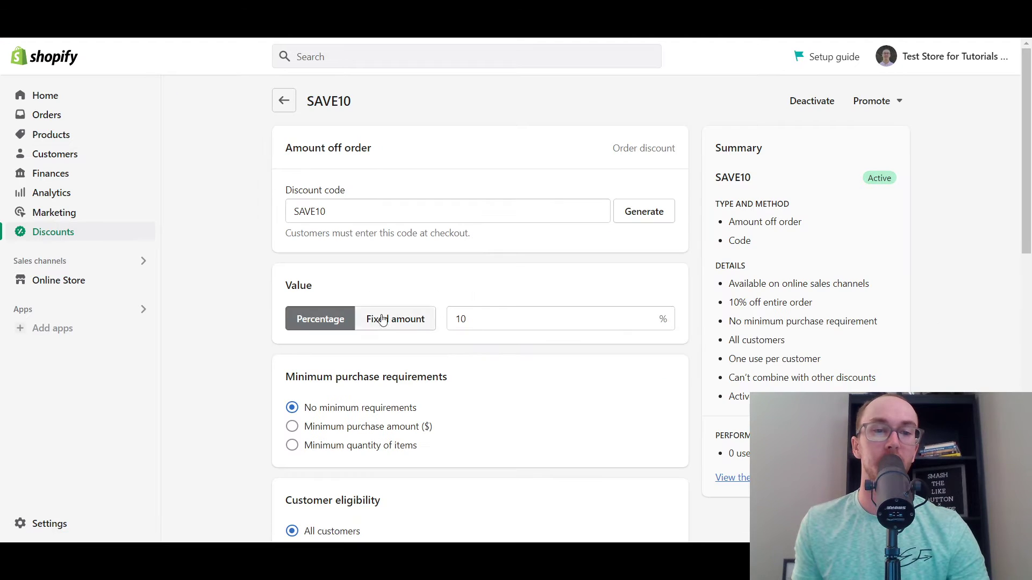
pyautogui.scroll(-2, 478, 490)
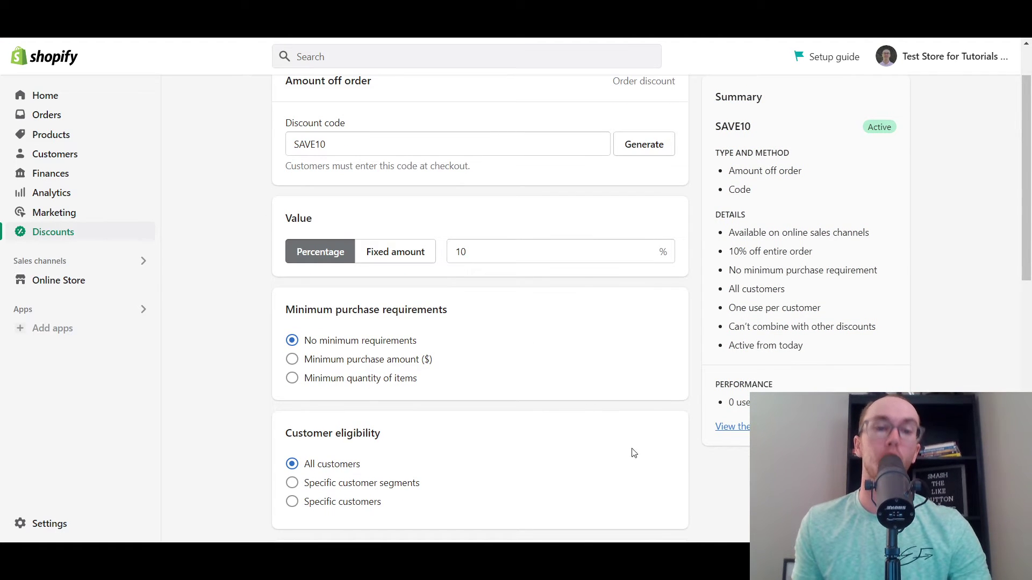
pyautogui.scroll(-5, 634, 454)
pyautogui.scroll(-4, 640, 446)
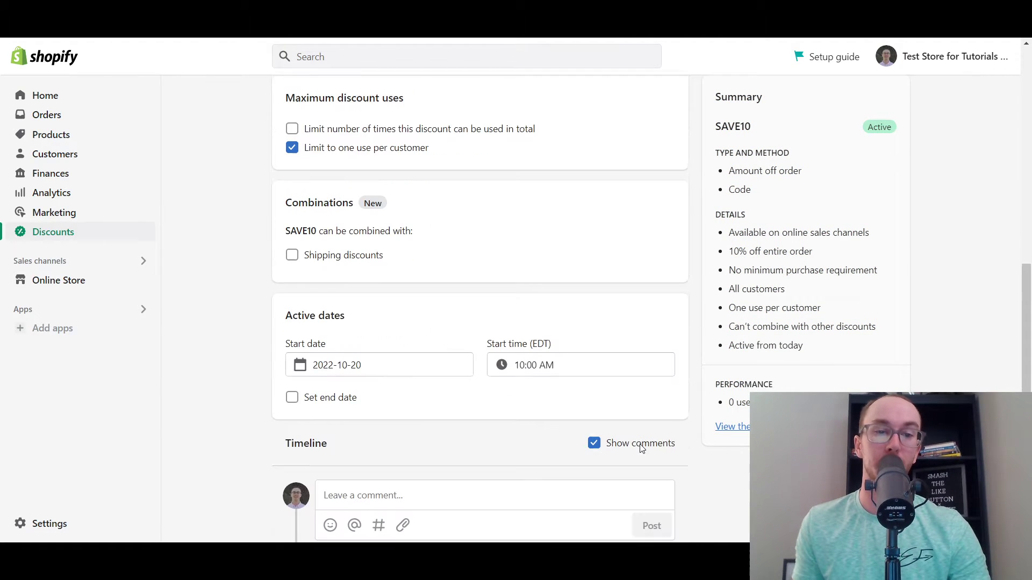
# Step: Review the SAVE10 discount's code, value, minimum purchase requirements and customer eligibility alongside its summary
pyautogui.scroll(7, 544, 480)
pyautogui.scroll(3, 544, 480)
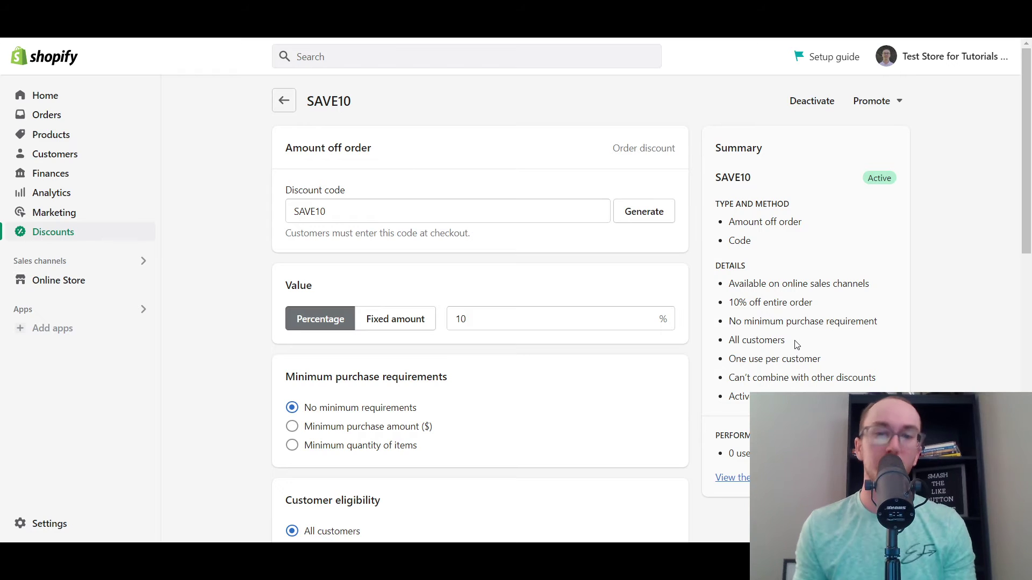
pyautogui.scroll(-6, 755, 319)
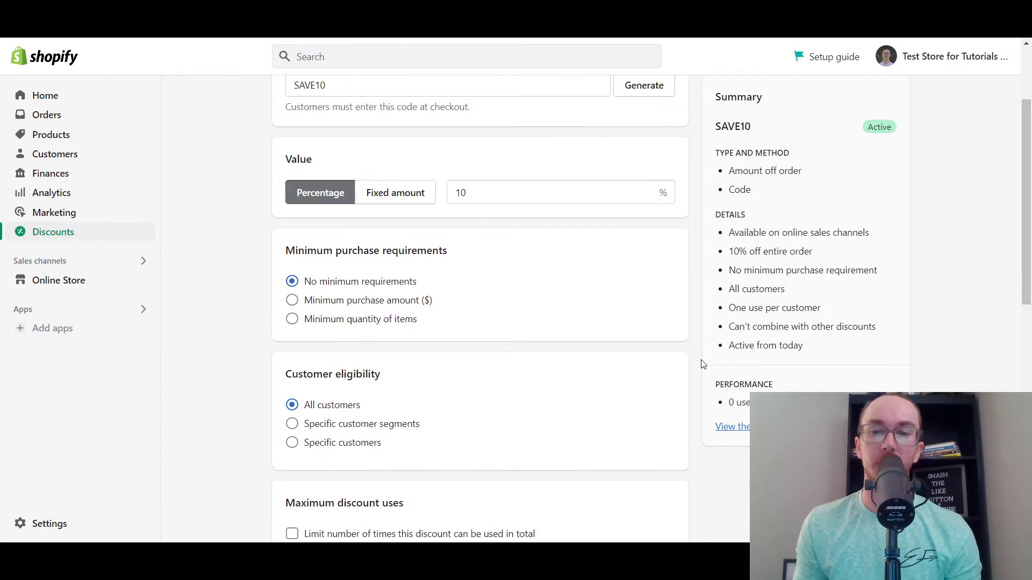
pyautogui.scroll(4, 227, 357)
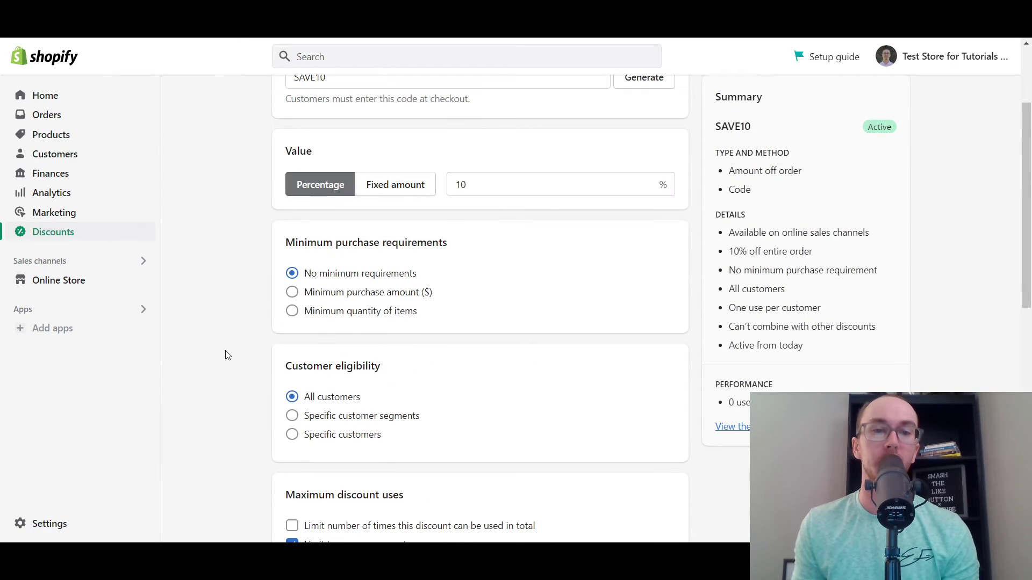
pyautogui.scroll(3, 268, 332)
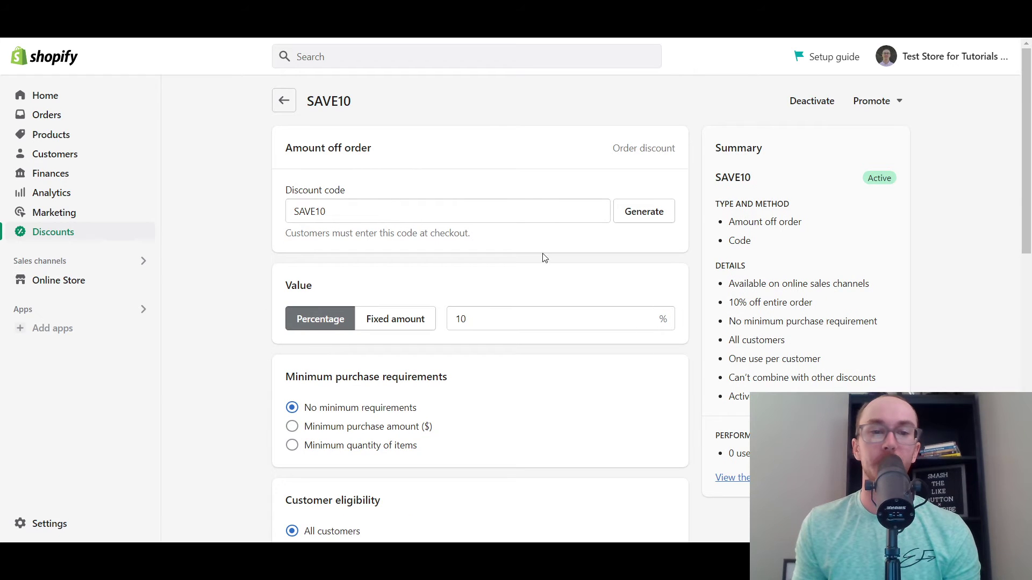
pyautogui.scroll(-3, 655, 312)
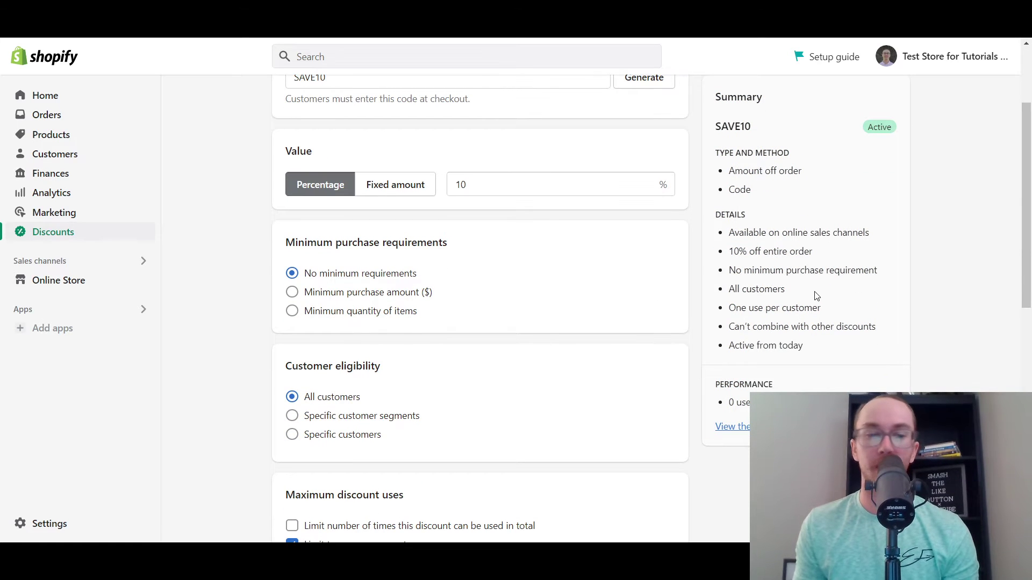
pyautogui.scroll(-4, 836, 302)
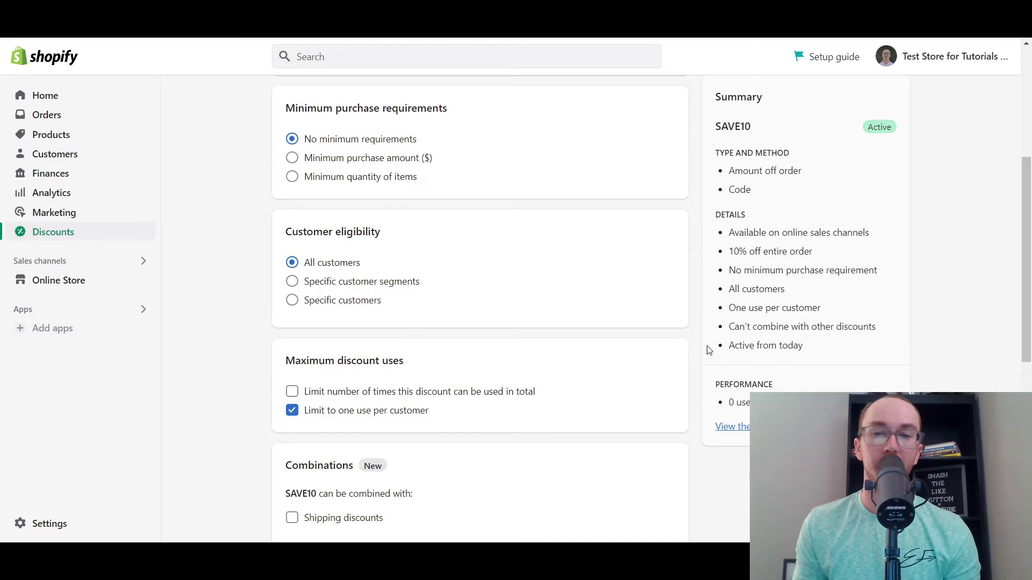
# Step: Examine SAVE10's usage limits, combinations, active dates and timeline, down to the option for deleting the discount
pyautogui.scroll(-6, 715, 365)
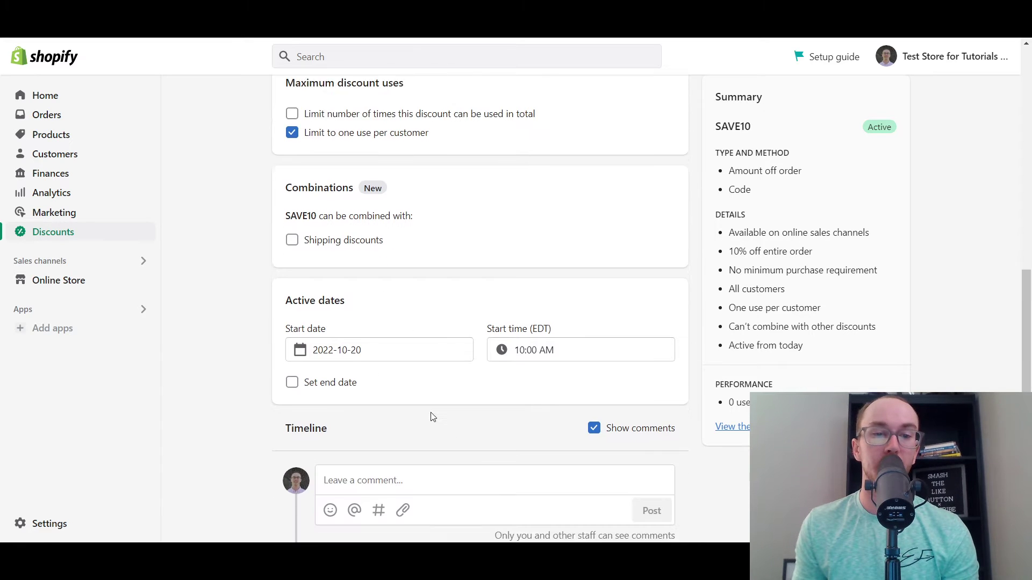
pyautogui.scroll(-2, 595, 375)
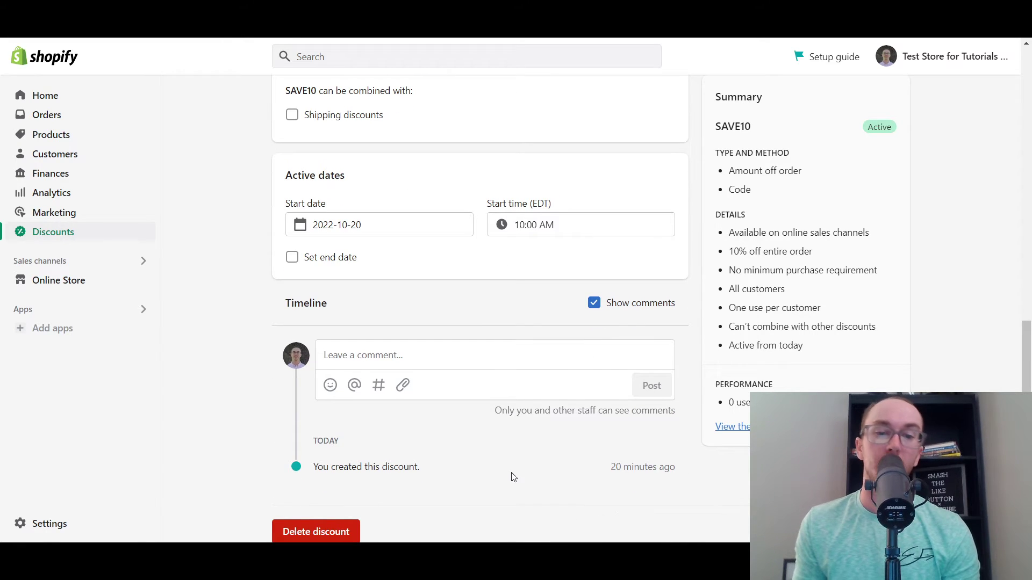
pyautogui.scroll(-1, 530, 462)
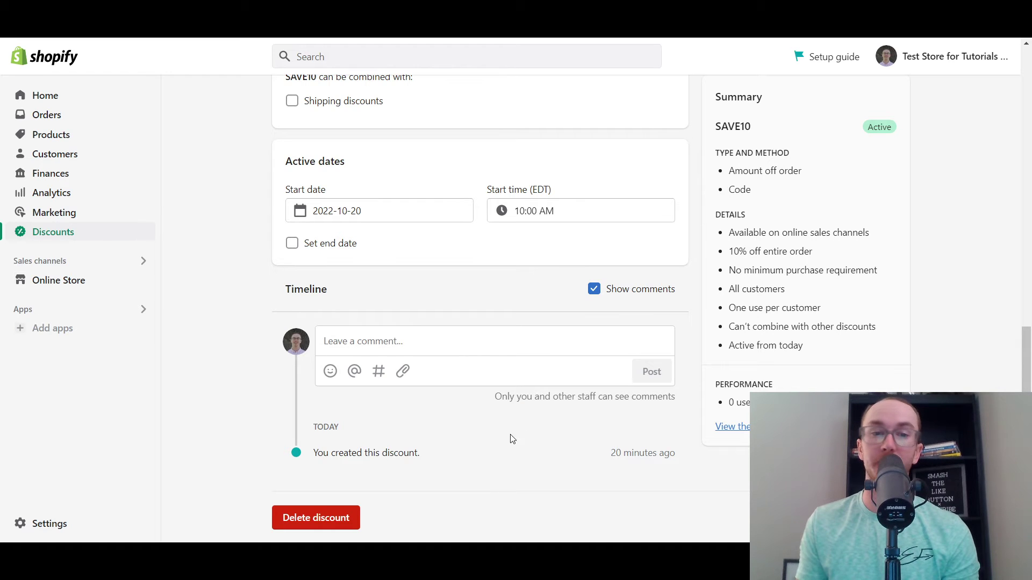
pyautogui.scroll(2, 512, 439)
pyautogui.scroll(-1, 550, 414)
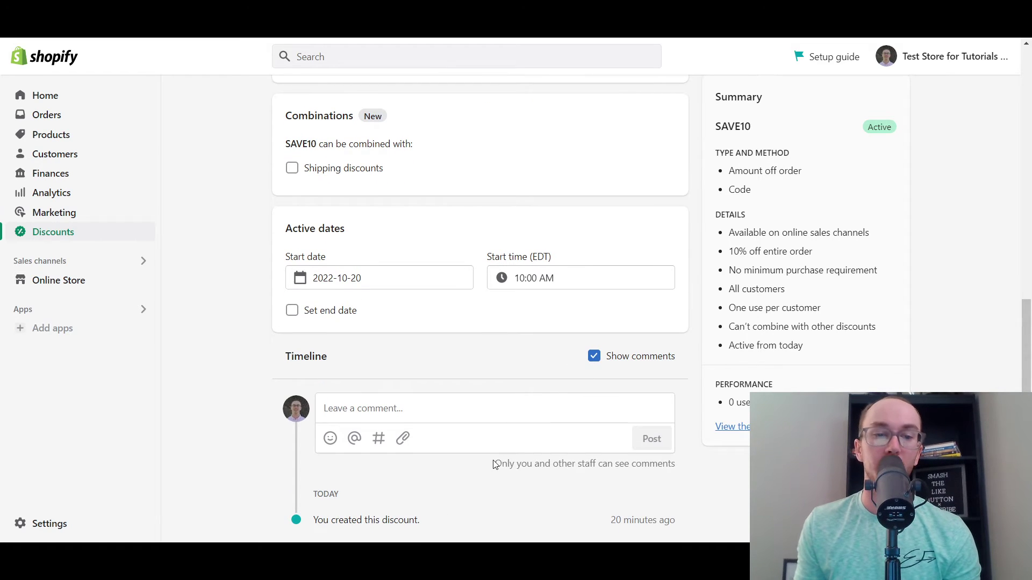
pyautogui.scroll(-1, 495, 464)
pyautogui.scroll(6, 692, 417)
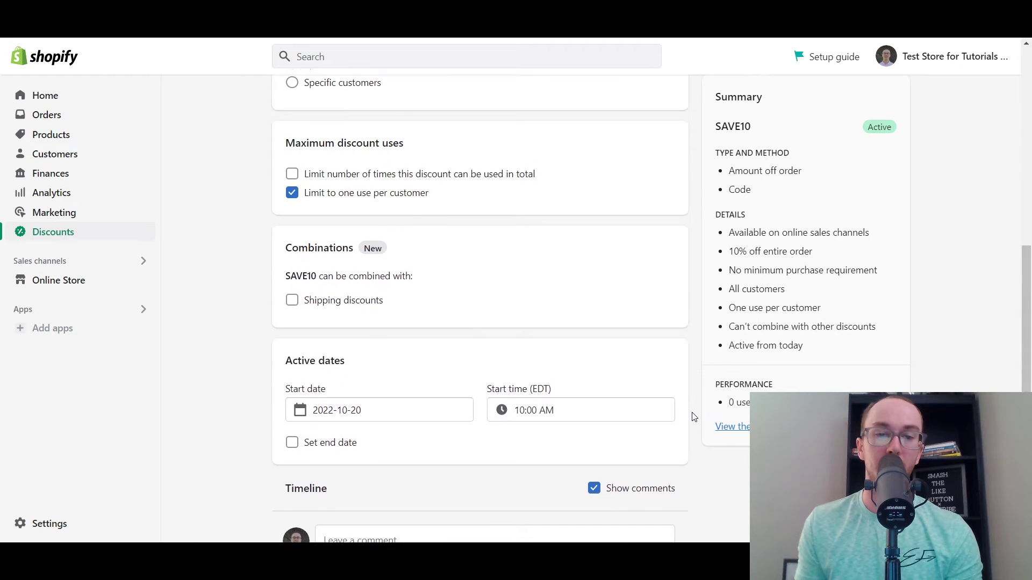
pyautogui.scroll(-3, 694, 418)
pyautogui.scroll(-3, 694, 418)
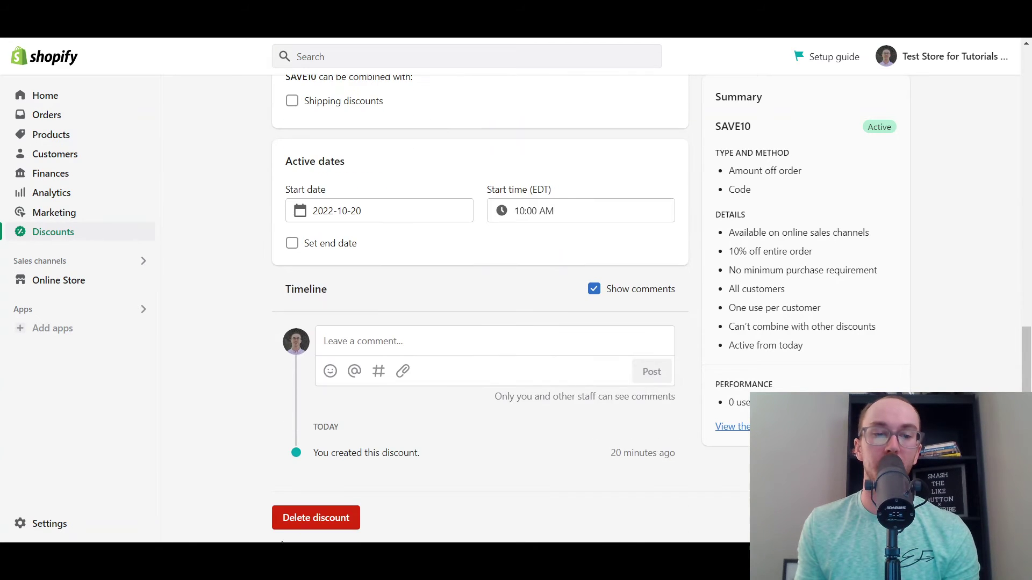
# Step: Recheck SAVE10's settings from the maximum uses back up to the discount value, and return to the discounts list
pyautogui.scroll(5, 501, 481)
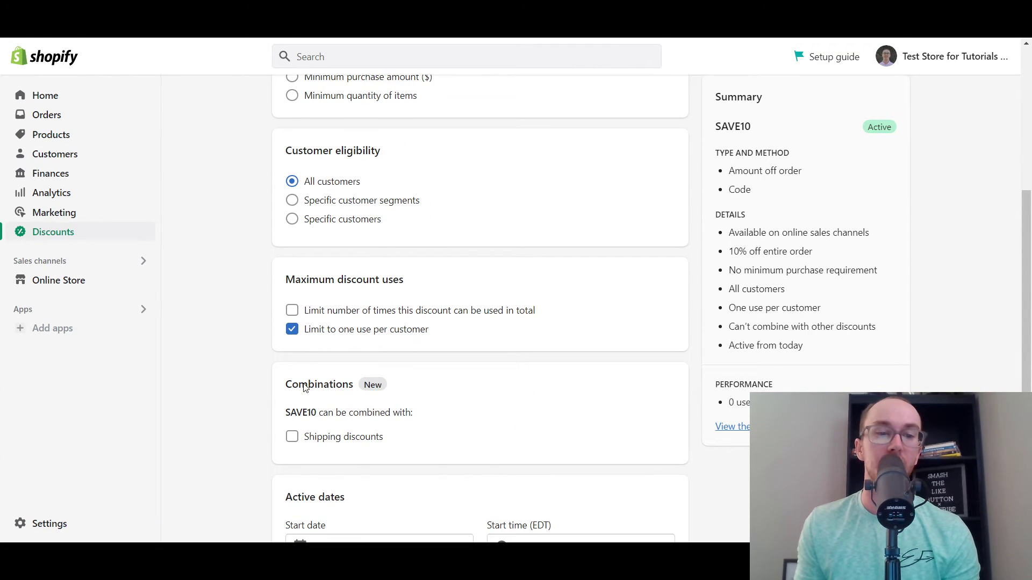
pyautogui.scroll(1, 698, 323)
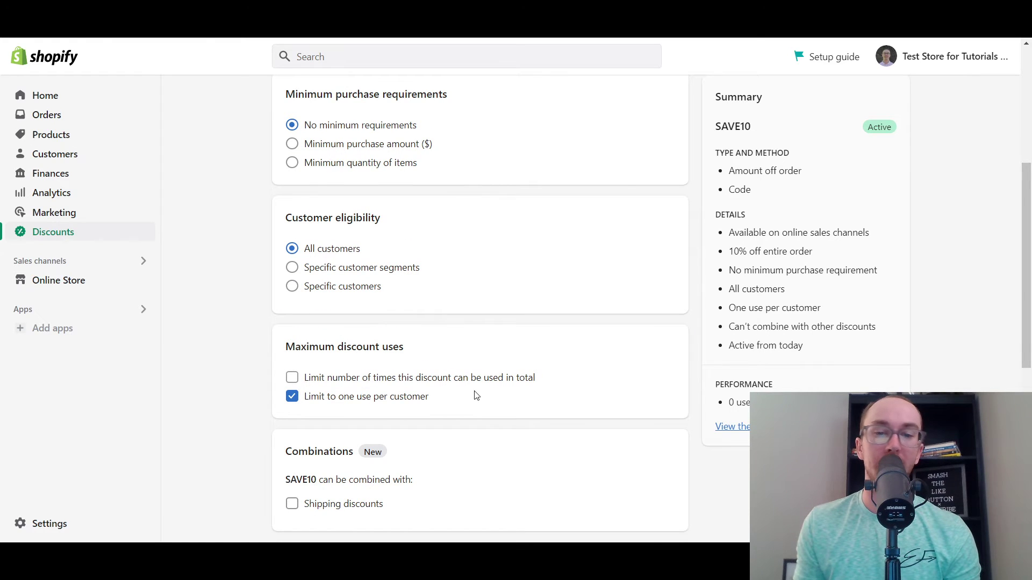
pyautogui.scroll(1, 471, 444)
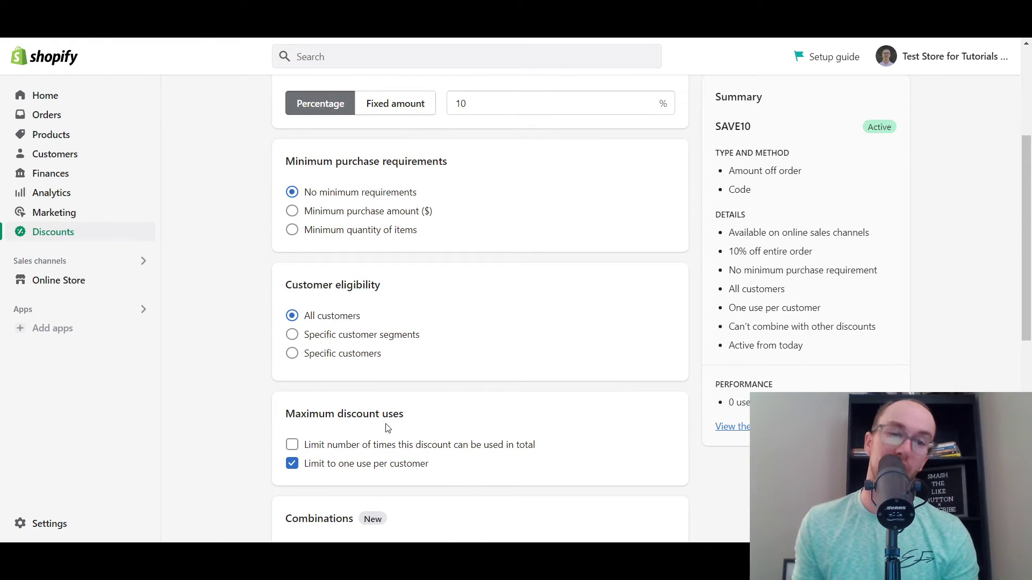
pyautogui.scroll(1, 382, 430)
pyautogui.scroll(1, 380, 432)
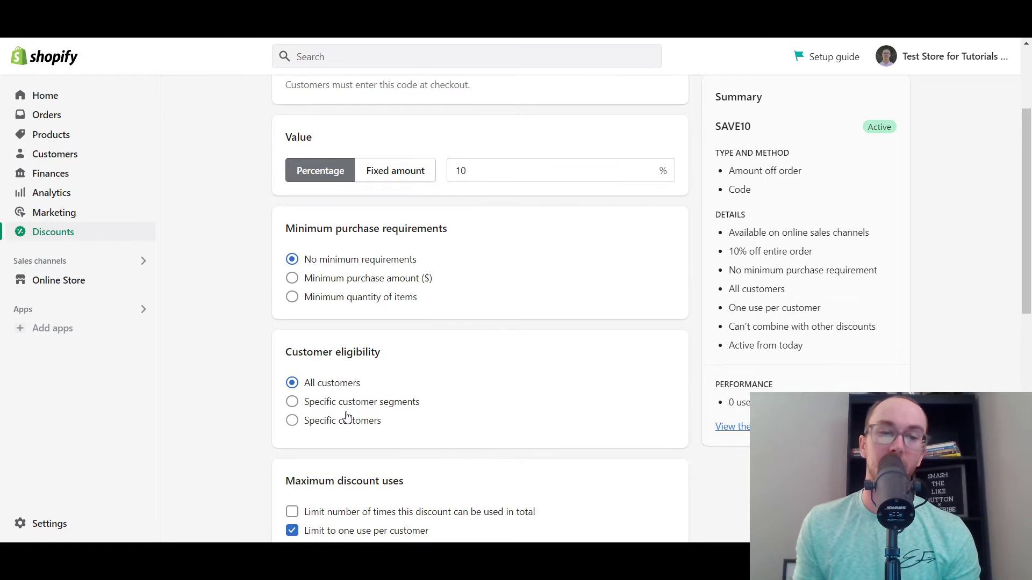
pyautogui.scroll(1, 486, 396)
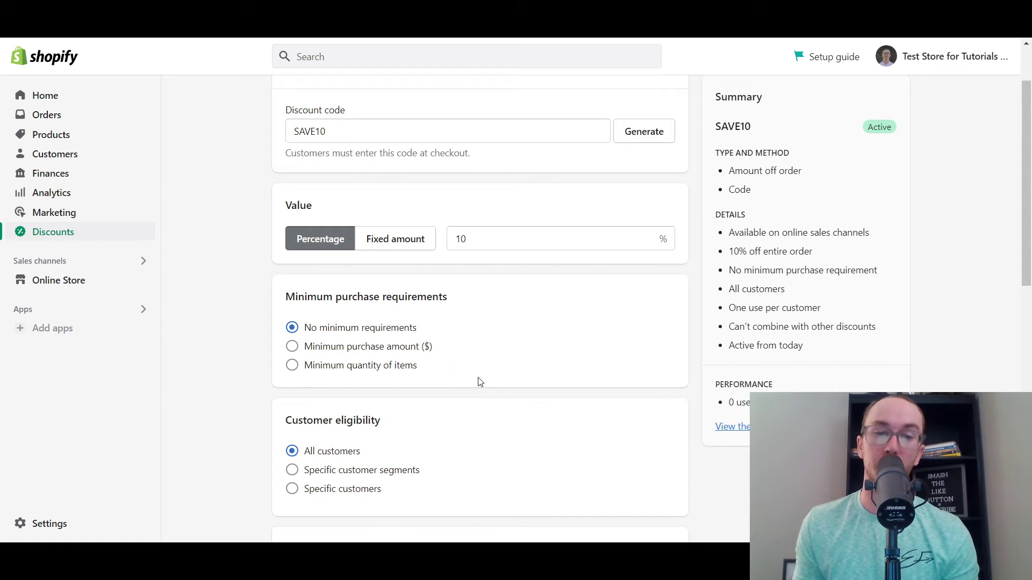
pyautogui.scroll(1, 480, 381)
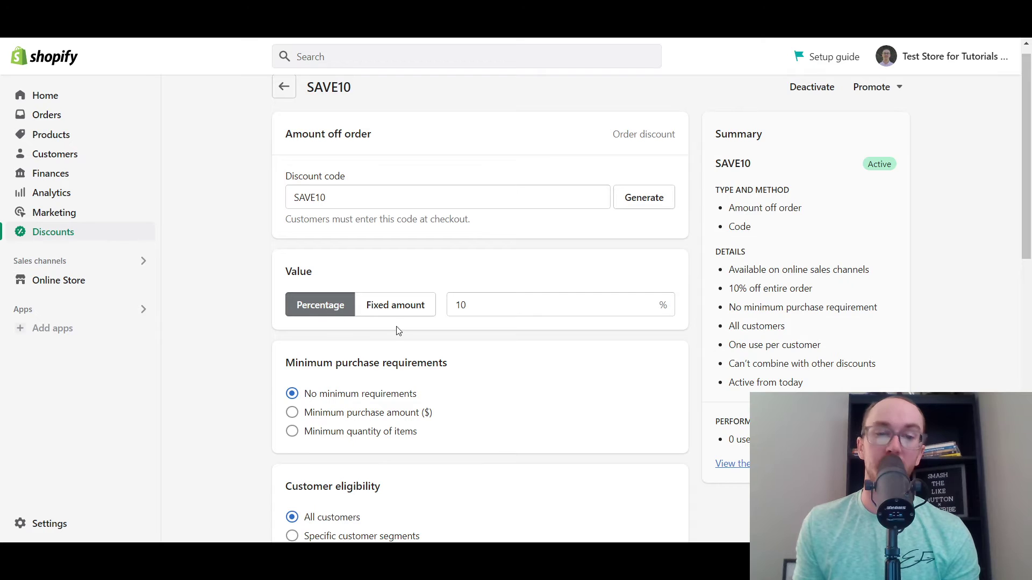
pyautogui.scroll(-8, 708, 291)
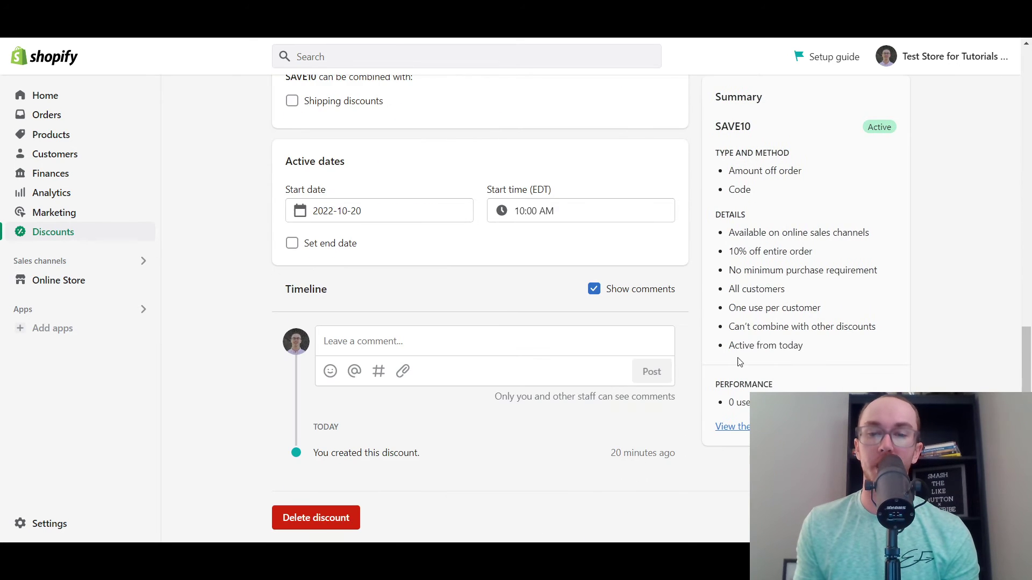
pyautogui.scroll(5, 508, 450)
pyautogui.scroll(4, 598, 387)
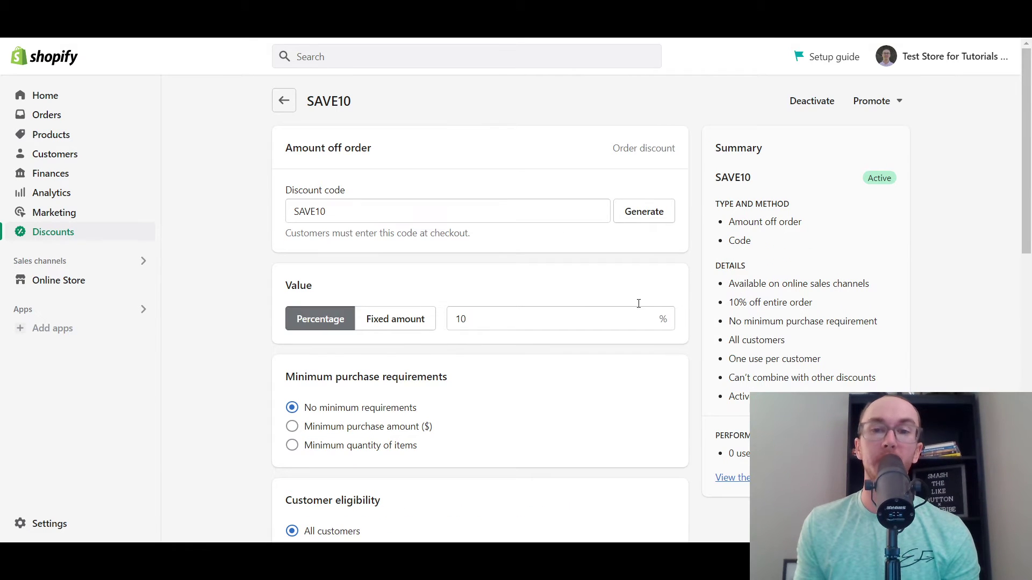
pyautogui.click(294, 105)
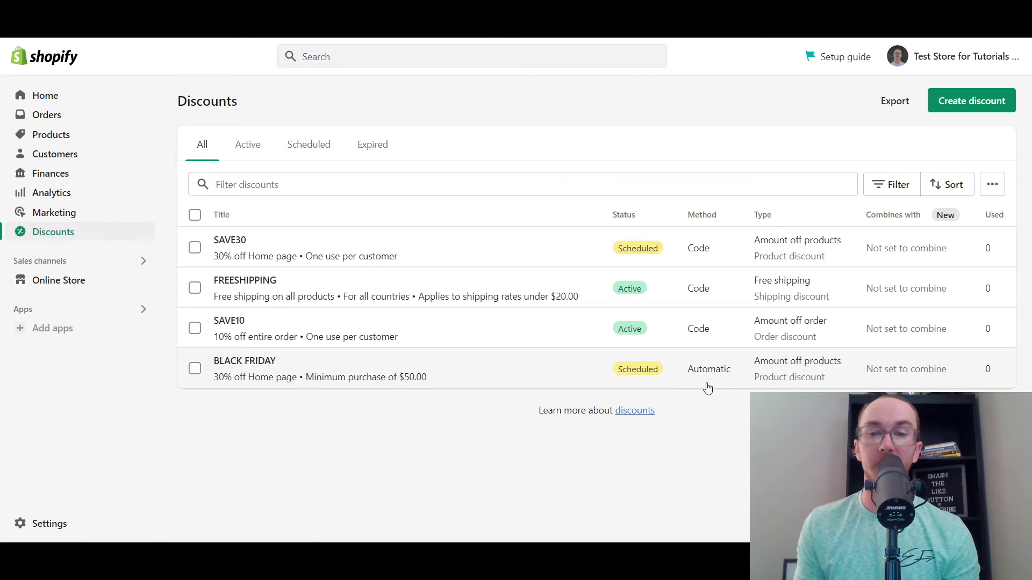
# Step: Open the BLACK FRIDAY automatic discount and review its value, collection, minimum purchase, active dates and summary
pyautogui.click(711, 385)
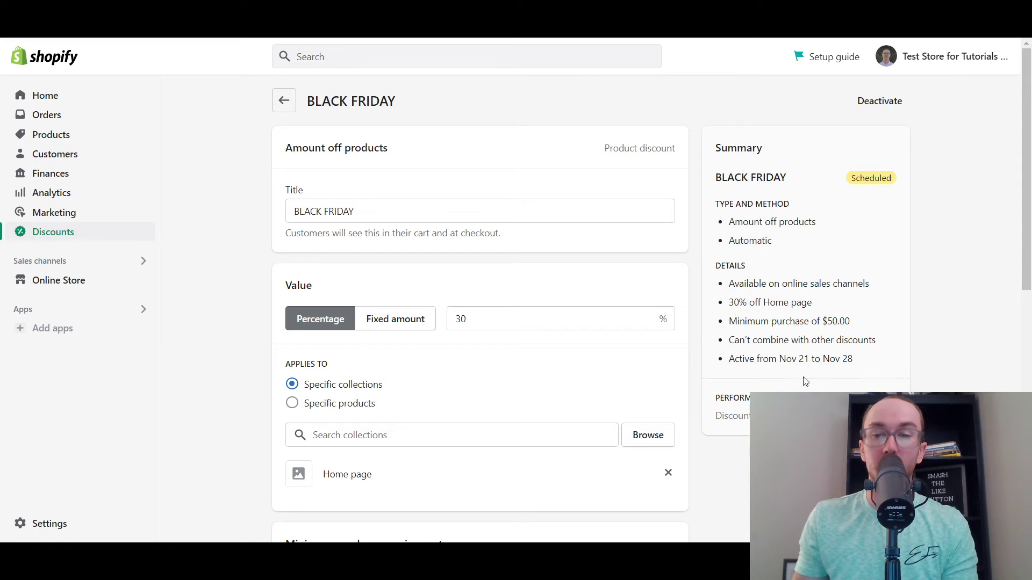
pyautogui.moveTo(1027, 279); pyautogui.dragTo(1027, 521)
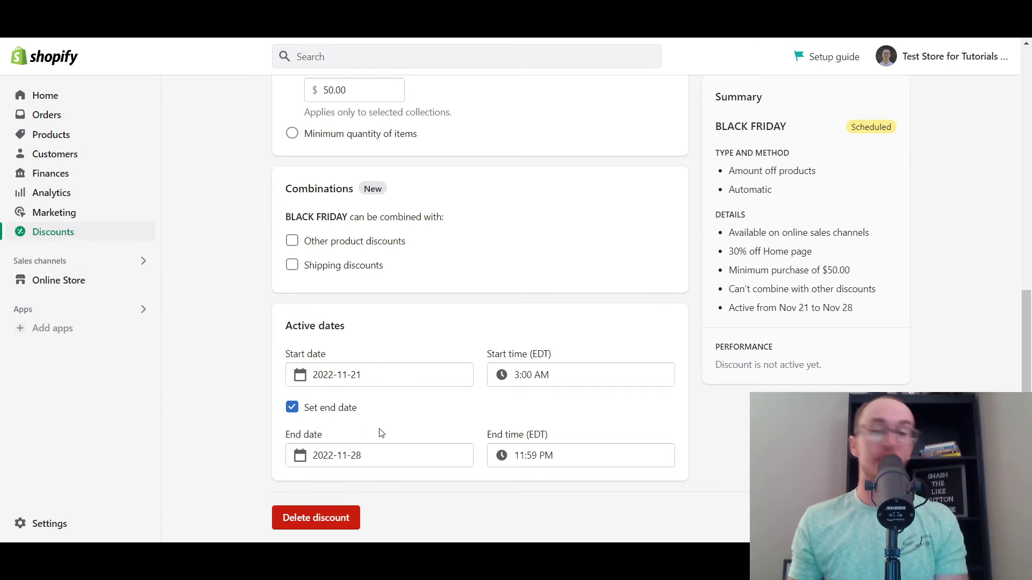
pyautogui.scroll(1, 381, 432)
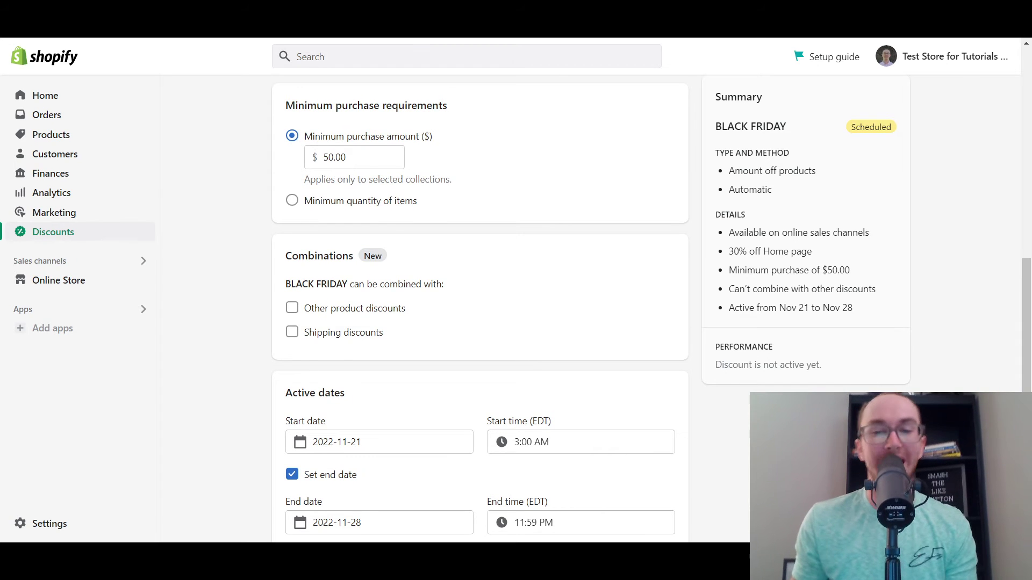
pyautogui.moveTo(1026, 349); pyautogui.dragTo(1029, 172)
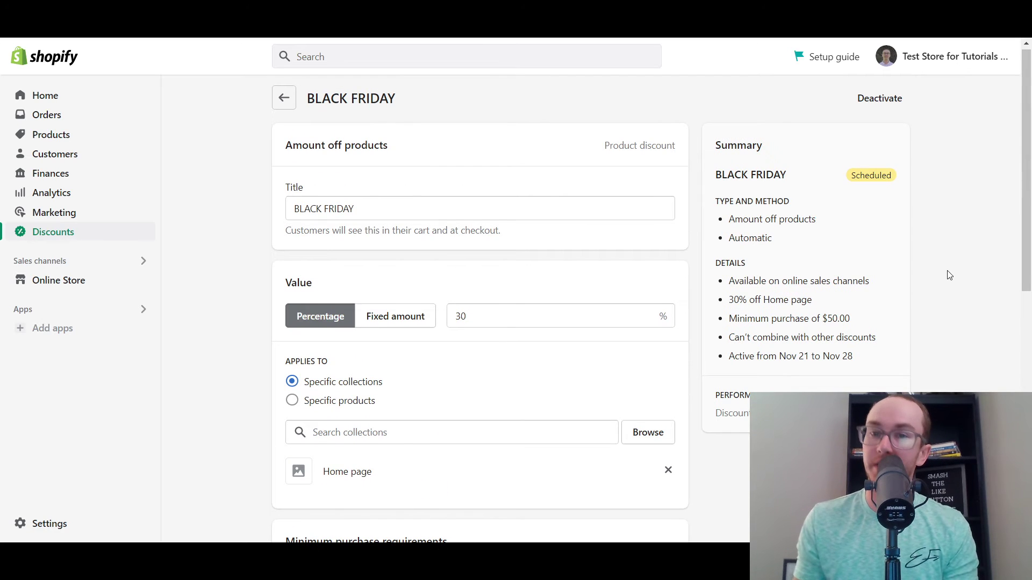
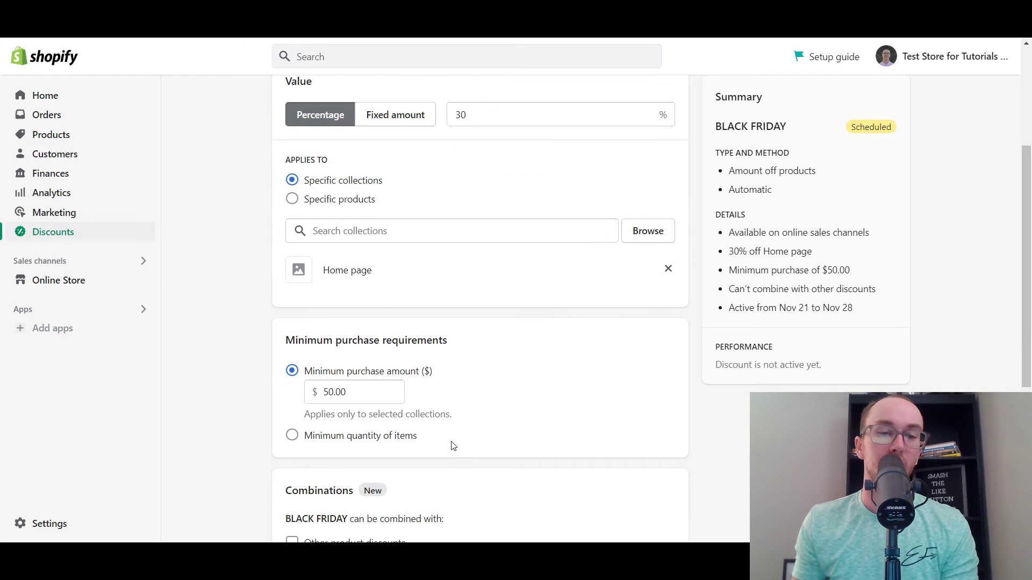
pyautogui.scroll(1, 452, 445)
pyautogui.scroll(-3, 409, 452)
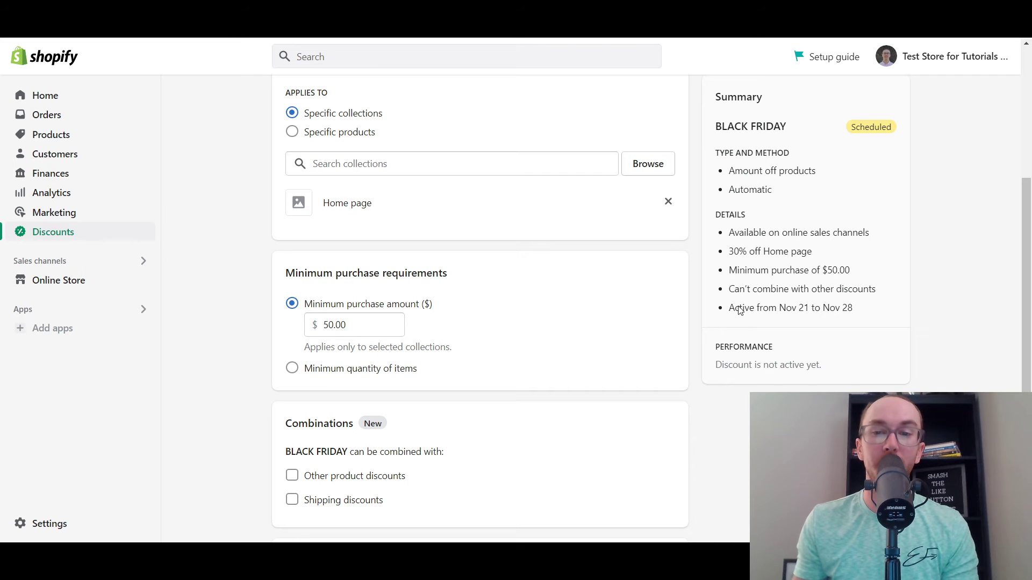
pyautogui.scroll(4, 950, 389)
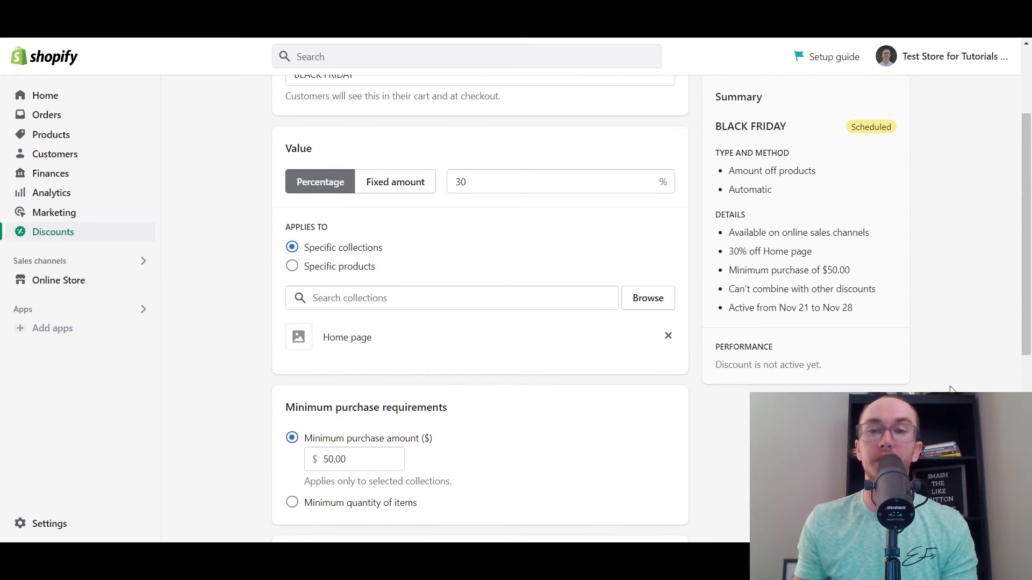
pyautogui.scroll(2, 950, 389)
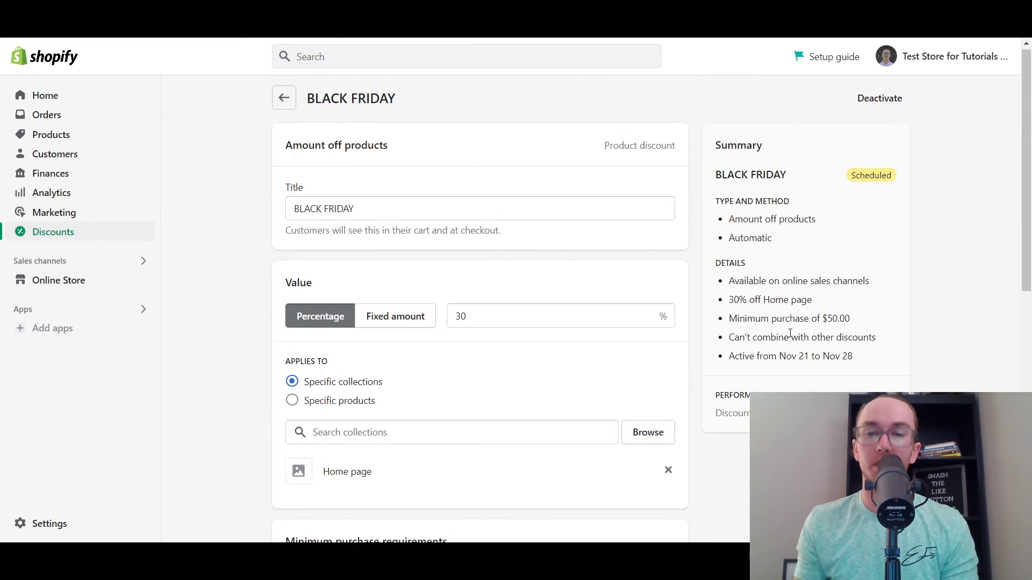
pyautogui.scroll(-3, 373, 369)
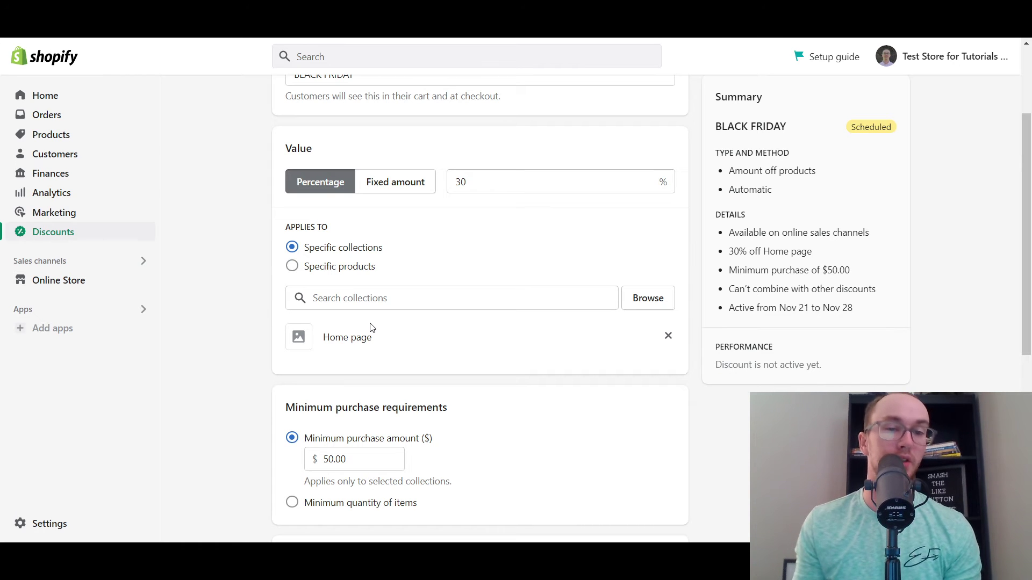
pyautogui.scroll(3, 363, 336)
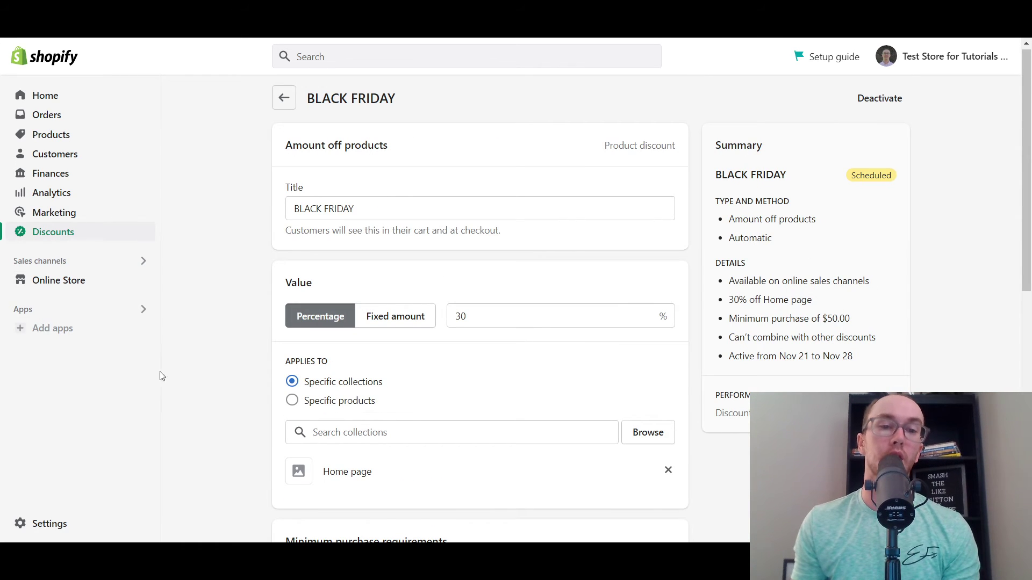
# Step: Try allowing BLACK FRIDAY to combine with other product discounts and with shipping discounts, clearing each option again
pyautogui.scroll(-6, 204, 360)
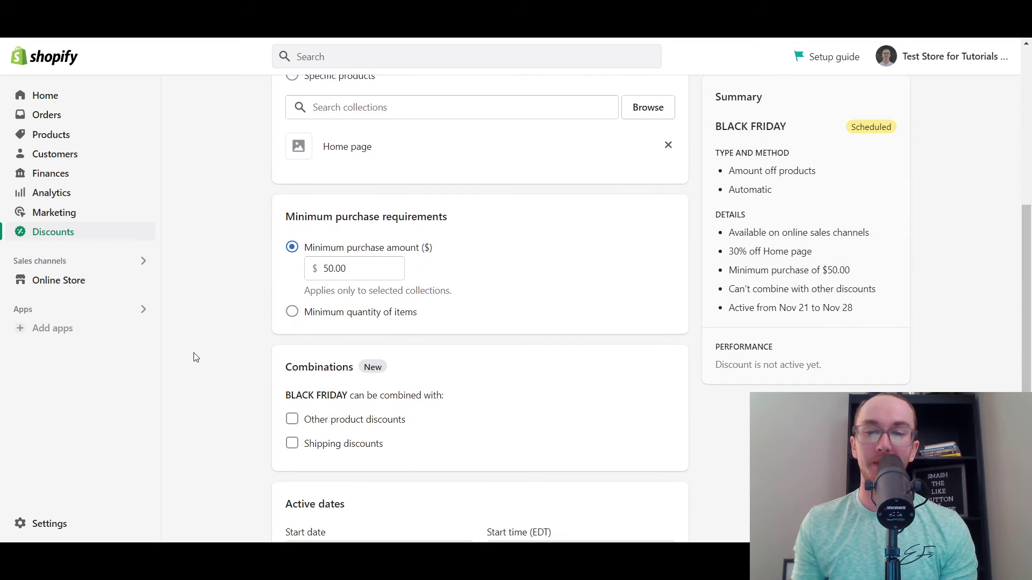
pyautogui.scroll(-3, 196, 357)
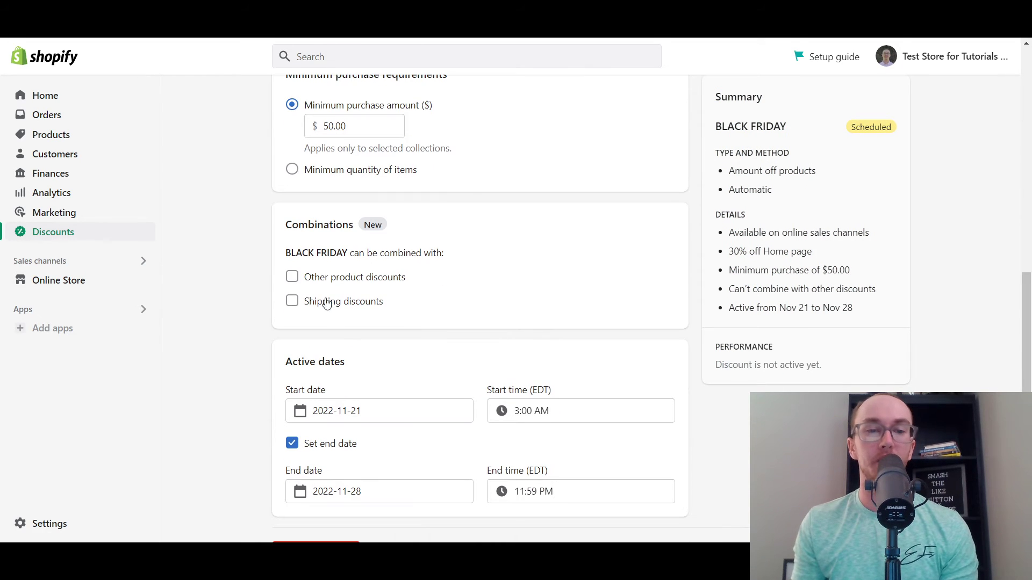
pyautogui.click(369, 277)
pyautogui.click(363, 279)
pyautogui.click(359, 304)
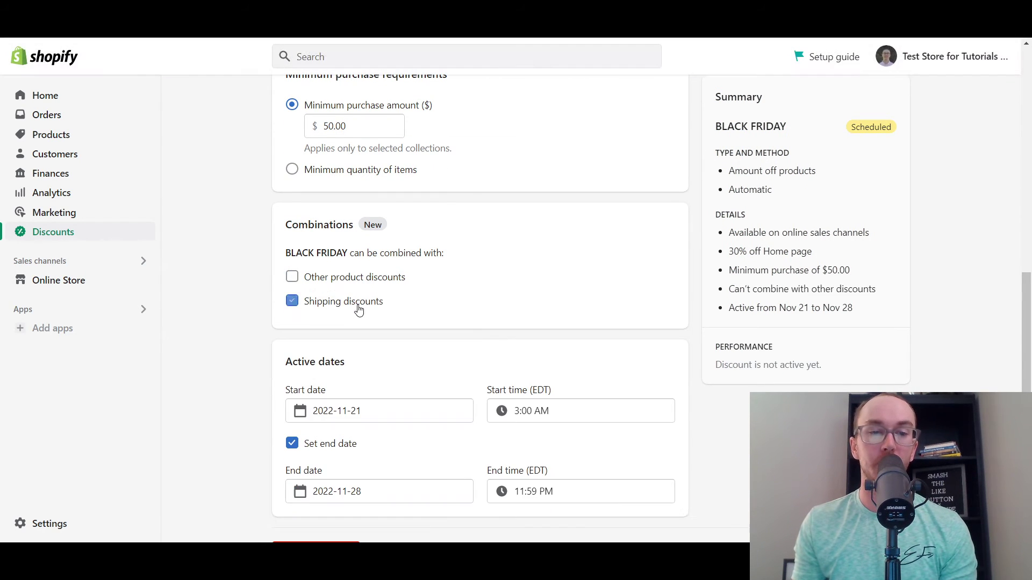
pyautogui.click(362, 303)
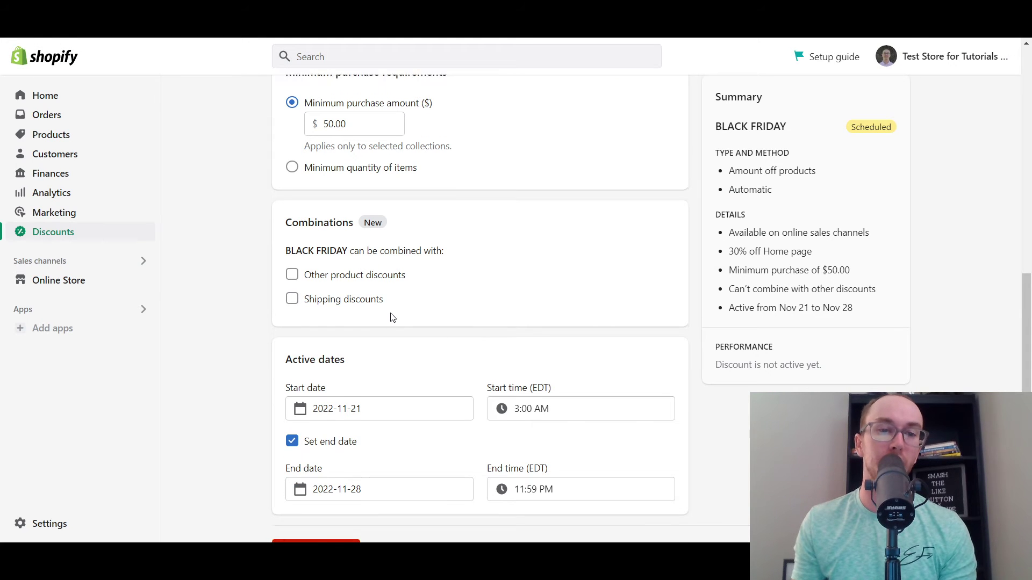
# Step: Check BLACK FRIDAY's active dates, the option for deleting it and its summary, and return to the discounts list
pyautogui.scroll(-1, 392, 318)
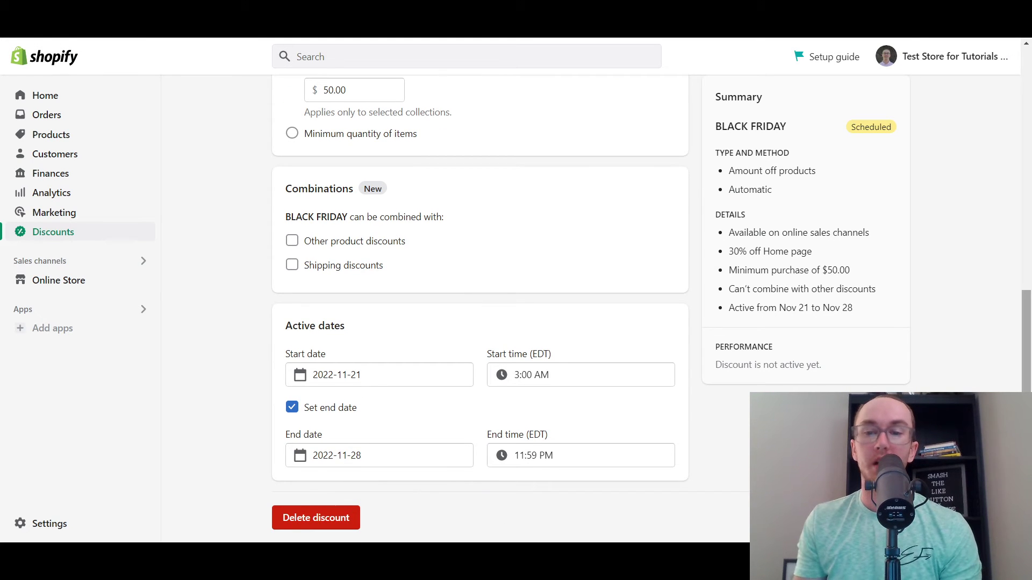
pyautogui.scroll(4, 1024, 352)
pyautogui.moveTo(1024, 352); pyautogui.dragTo(1016, 161)
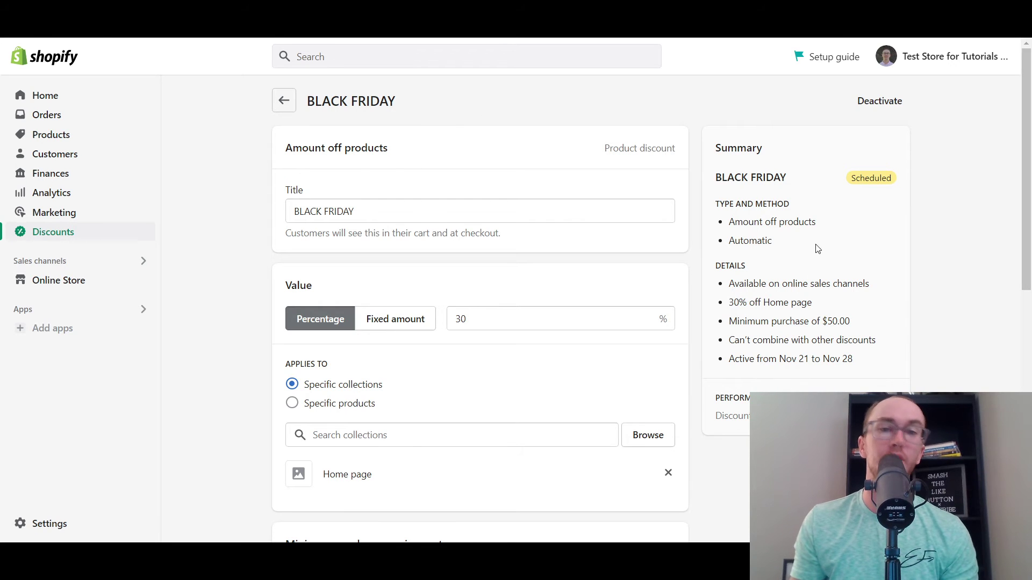
pyautogui.click(295, 98)
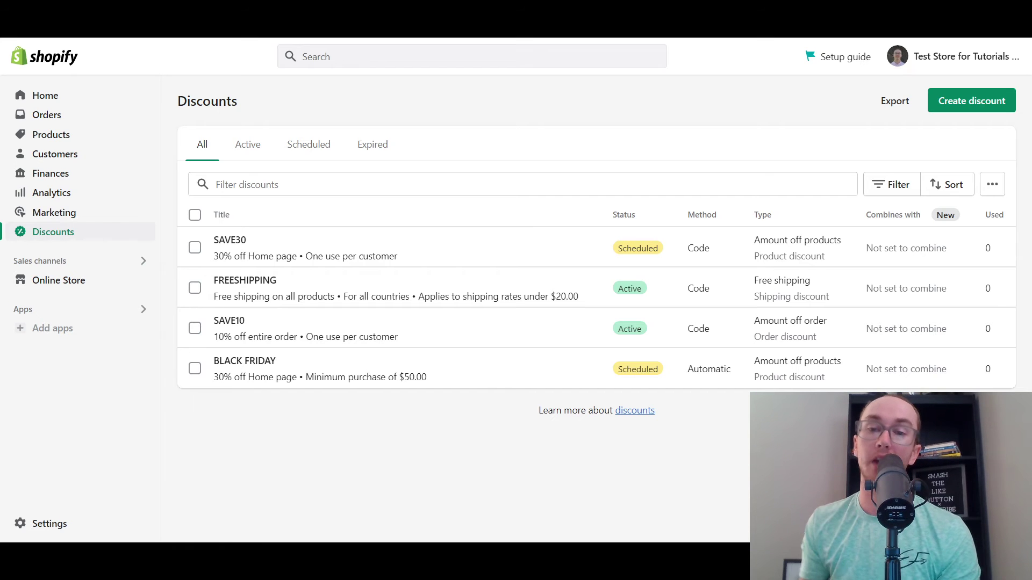
# Step: Start creating a Buy X get Y product discount and bring up its customer buys and customer gets settings
pyautogui.click(1001, 105)
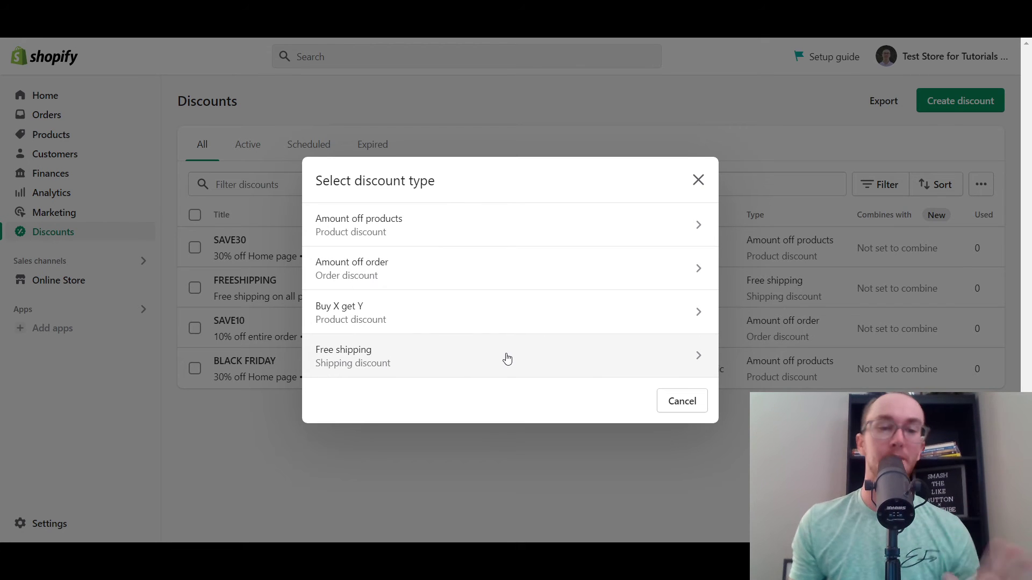
pyautogui.click(420, 324)
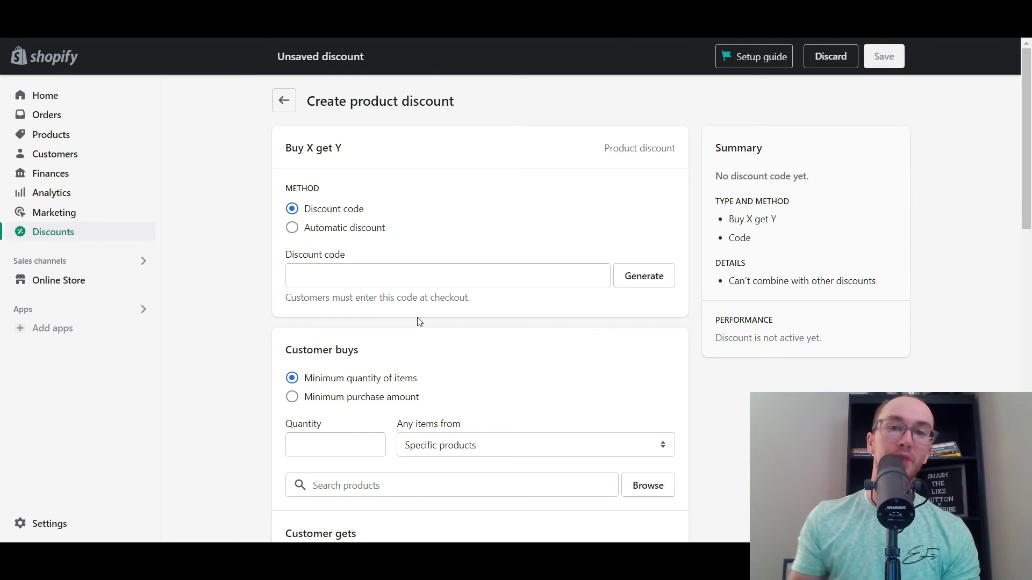
pyautogui.scroll(-4, 527, 355)
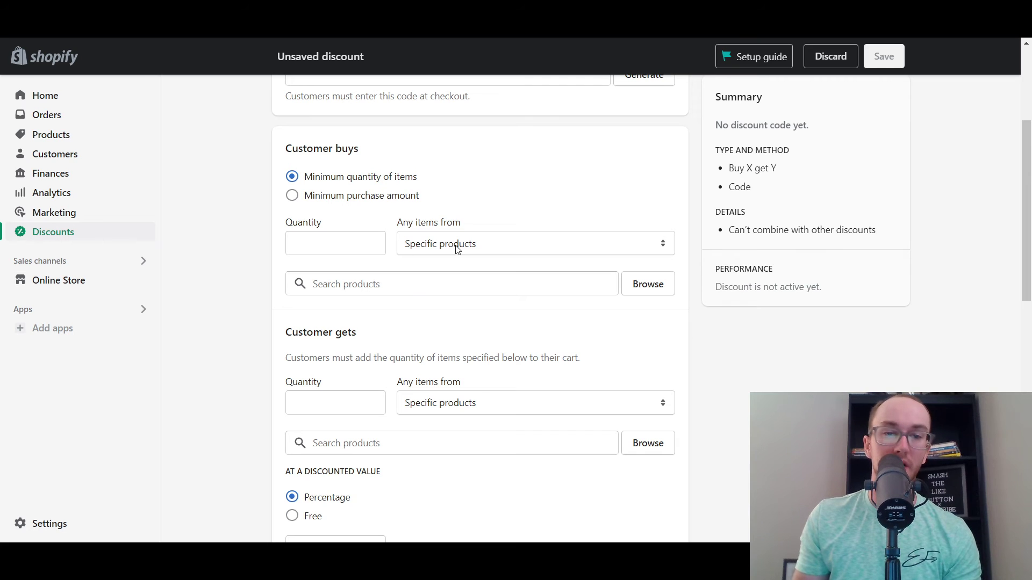
# Step: Require a minimum purchase amount of $30.00 on specific products for the Buy X get Y discount
pyautogui.click(379, 200)
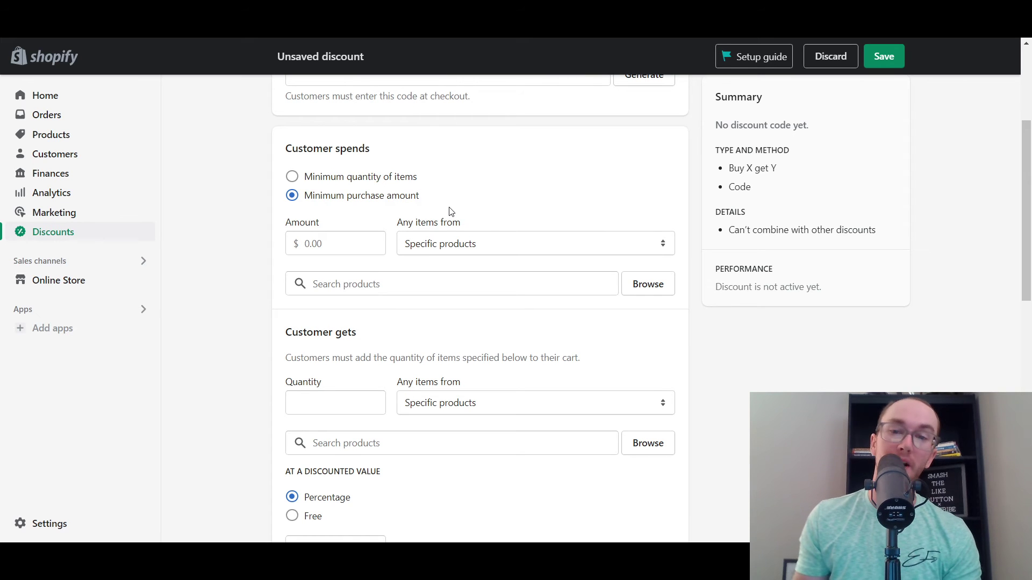
pyautogui.click(341, 248)
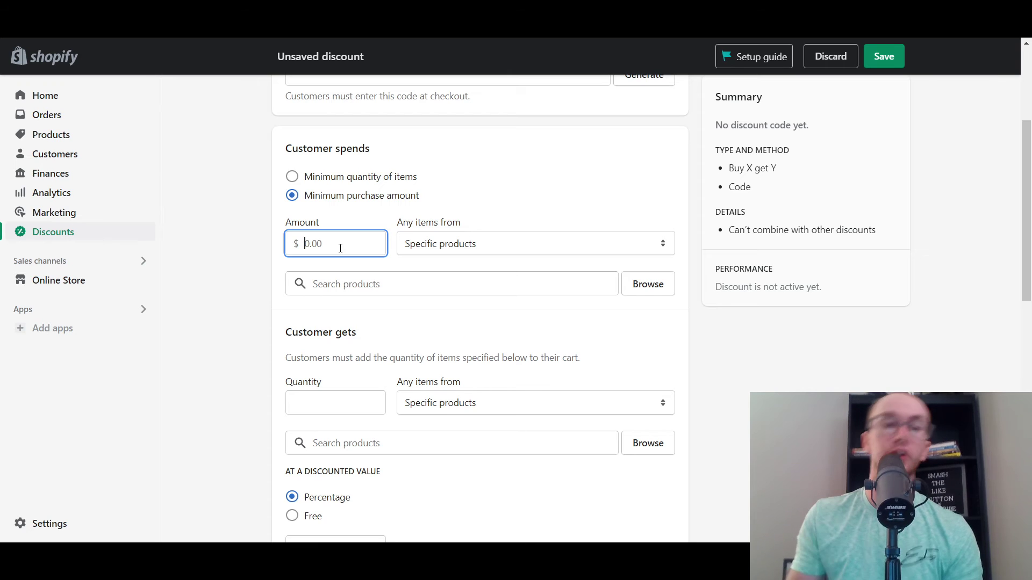
pyautogui.click(452, 245)
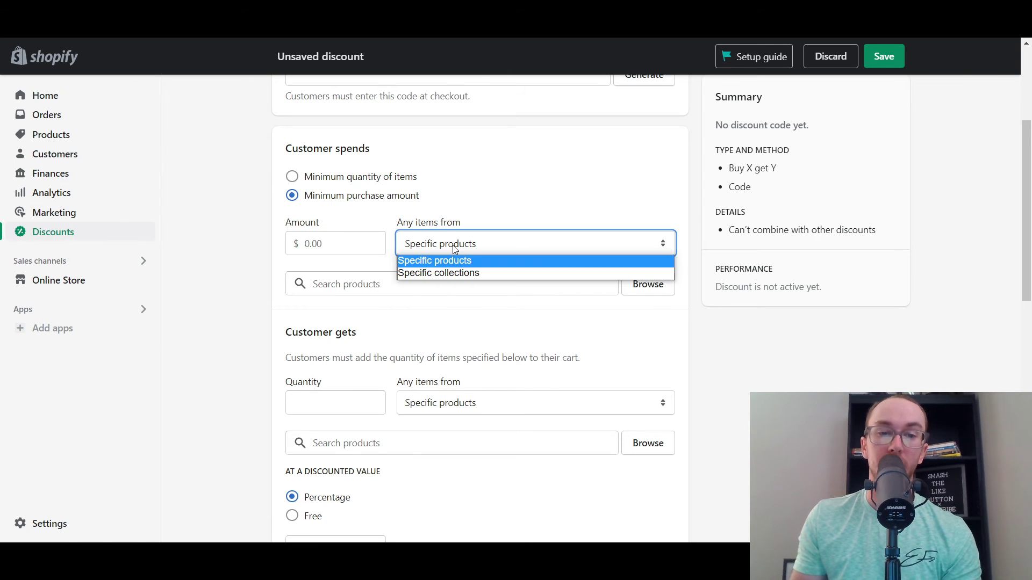
pyautogui.click(452, 246)
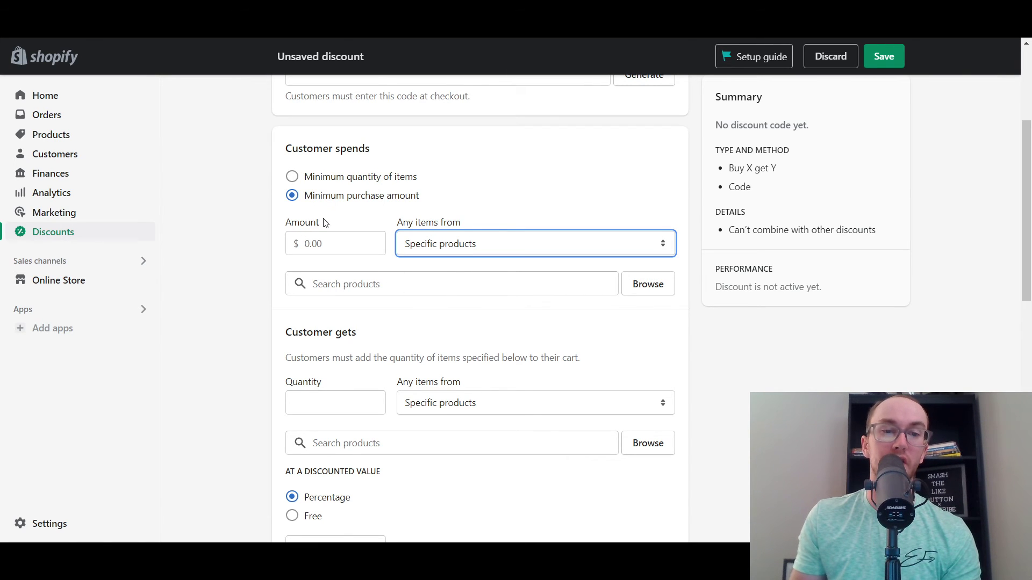
pyautogui.click(331, 248)
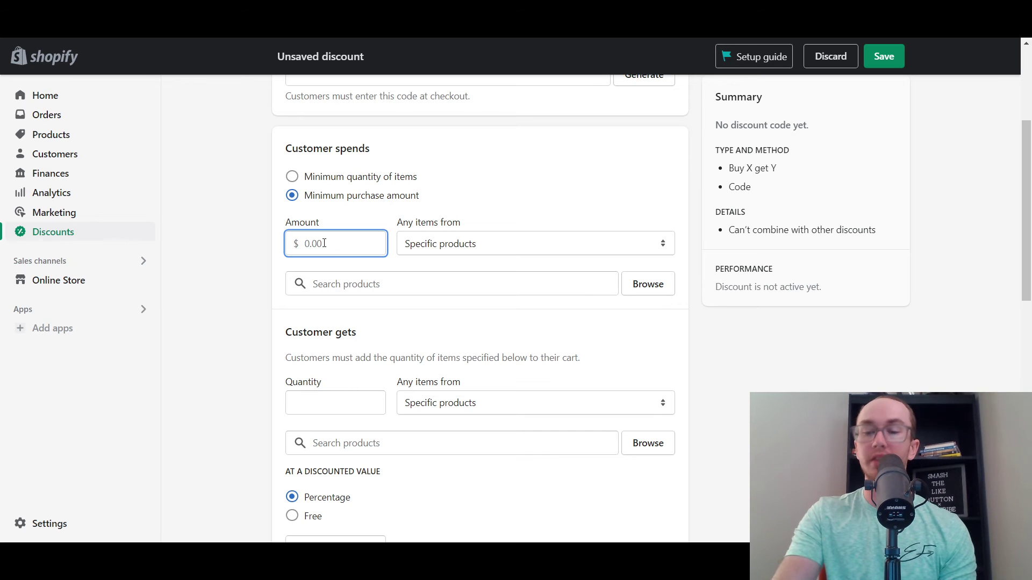
pyautogui.write('30')
pyautogui.click(265, 250)
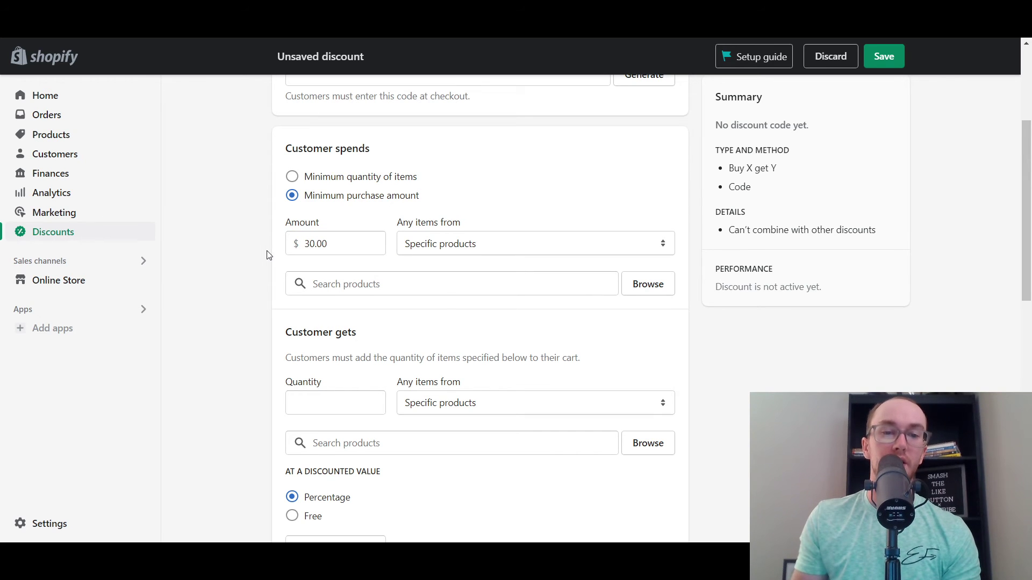
# Step: Set the discounted value of the items the customer gets to Free and check which items they can come from
pyautogui.scroll(-2, 462, 360)
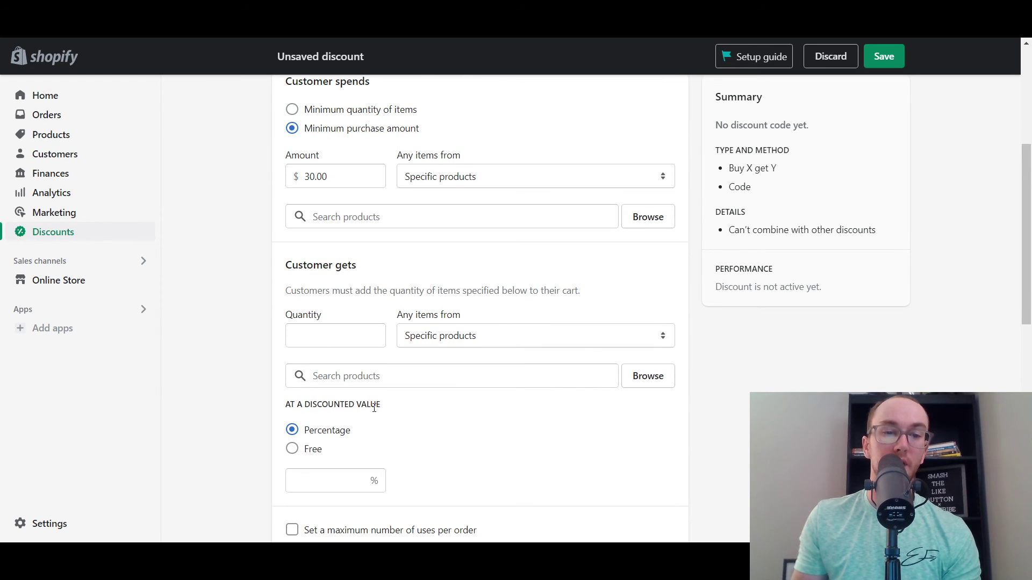
pyautogui.click(307, 450)
pyautogui.scroll(-3, 263, 428)
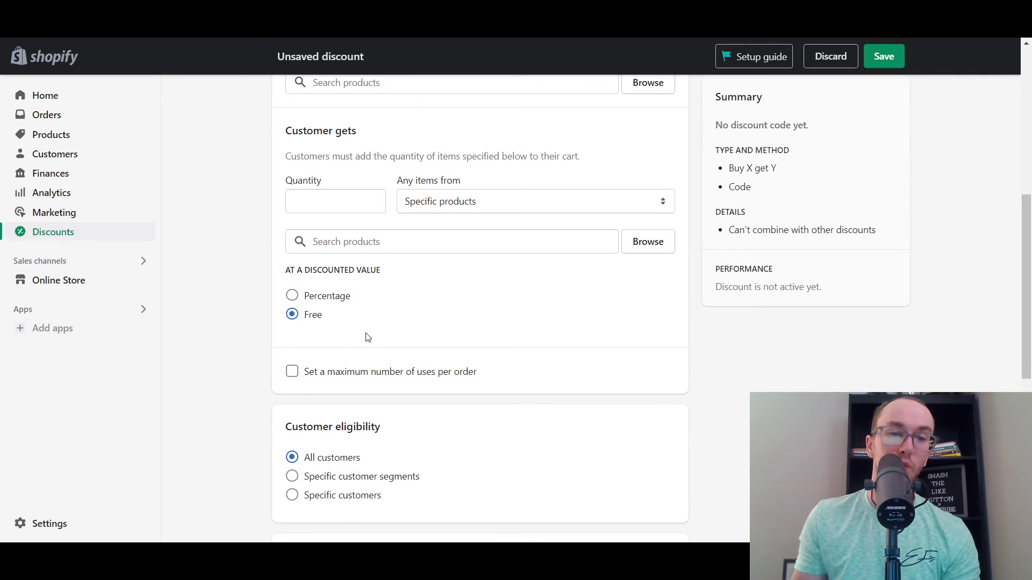
pyautogui.scroll(2, 337, 304)
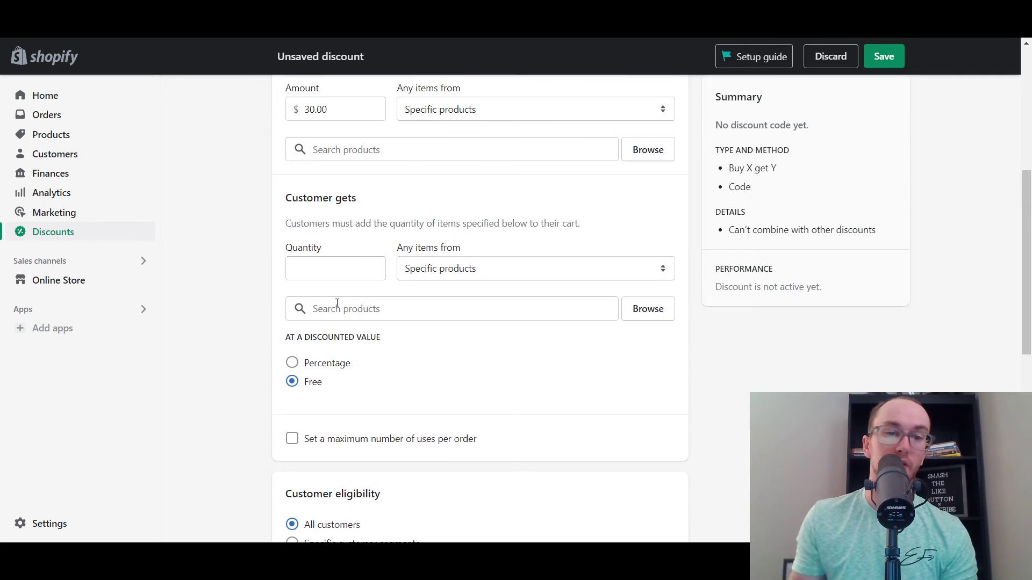
pyautogui.click(509, 269)
pyautogui.click(387, 302)
pyautogui.click(383, 306)
pyautogui.click(267, 311)
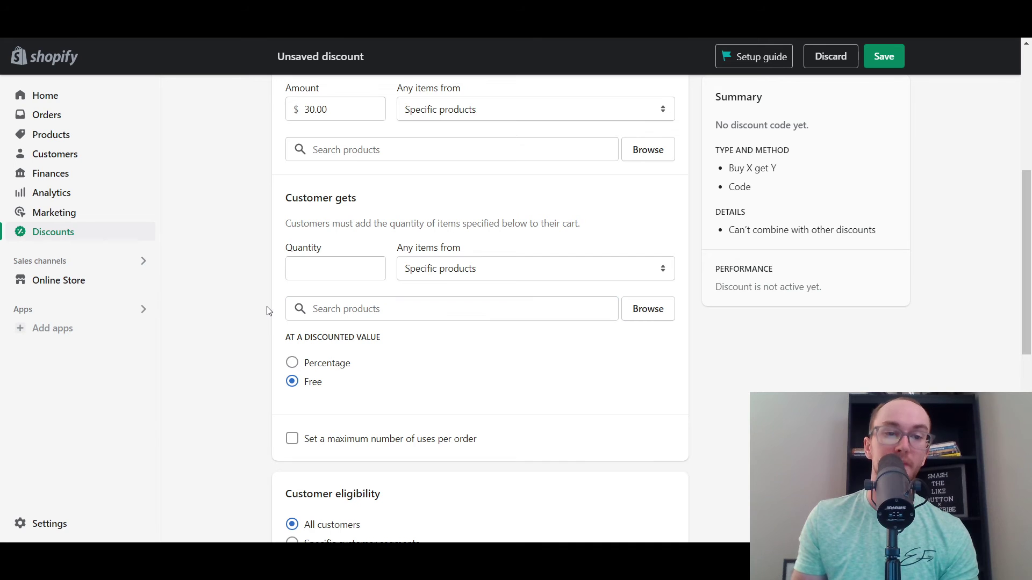
# Step: Try a minimum quantity of items as the purchase condition, and switch back to the minimum purchase amount
pyautogui.scroll(3, 258, 317)
pyautogui.scroll(-2, 291, 344)
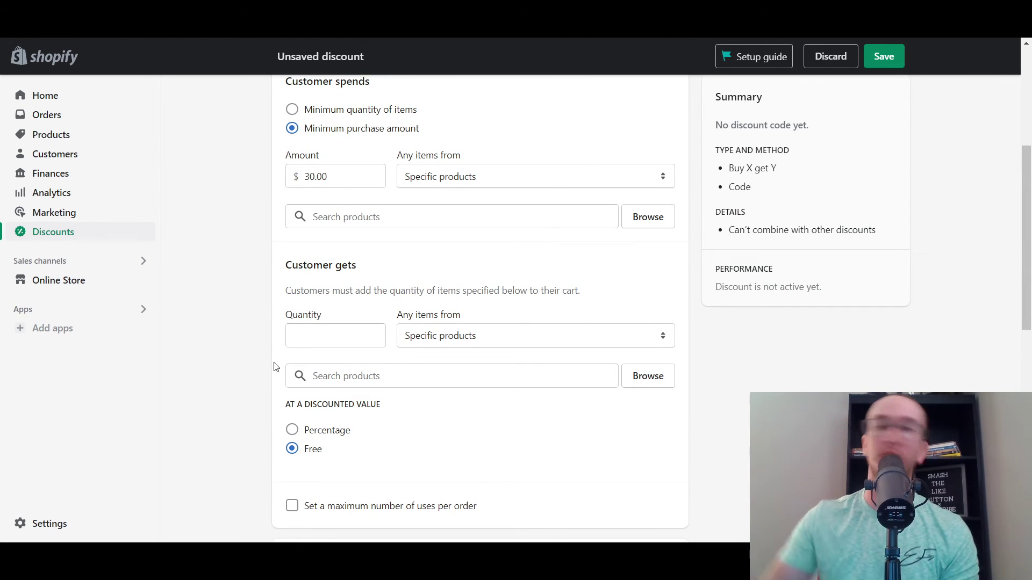
pyautogui.scroll(1, 274, 368)
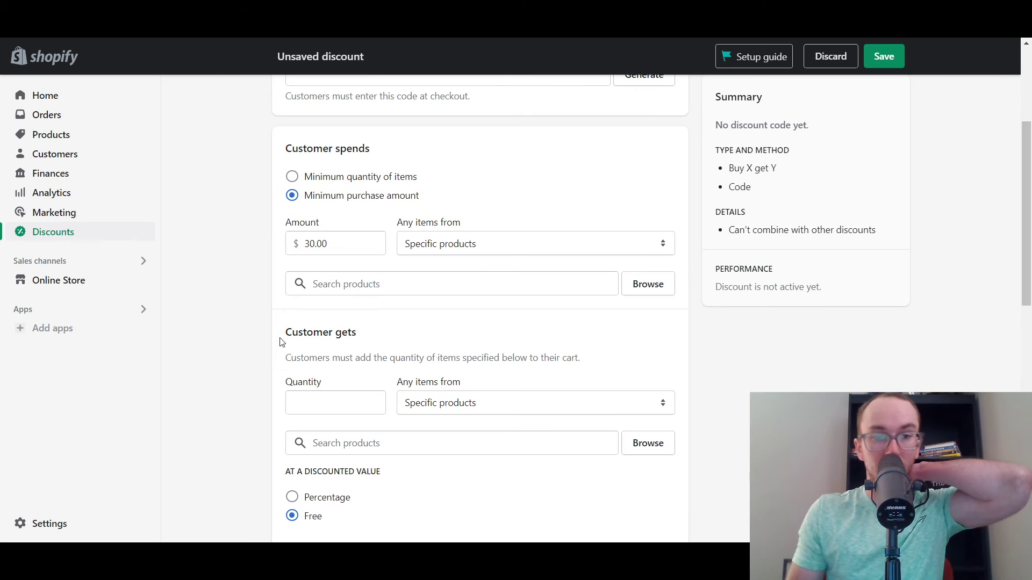
pyautogui.click(292, 177)
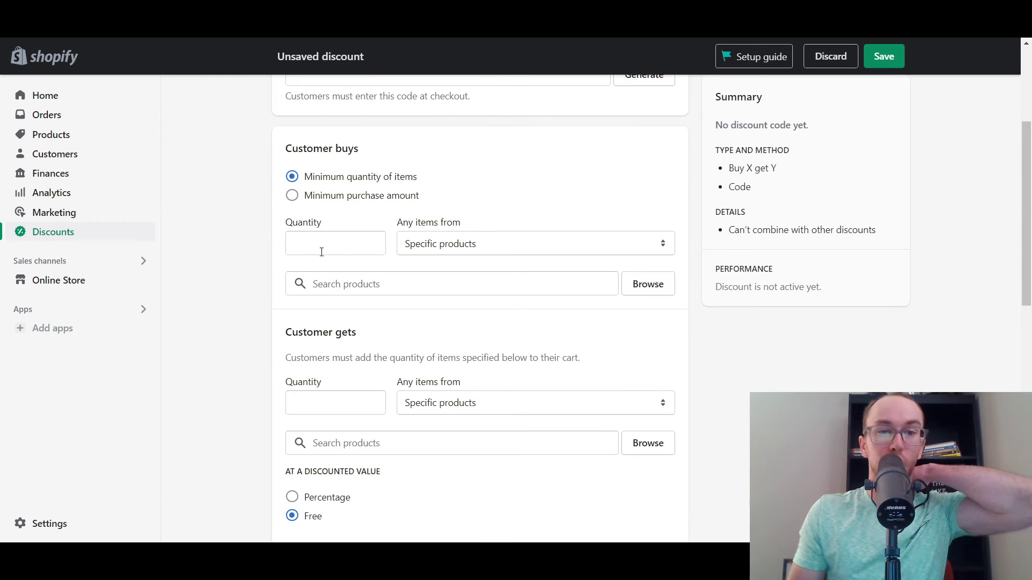
pyautogui.scroll(-1, 350, 384)
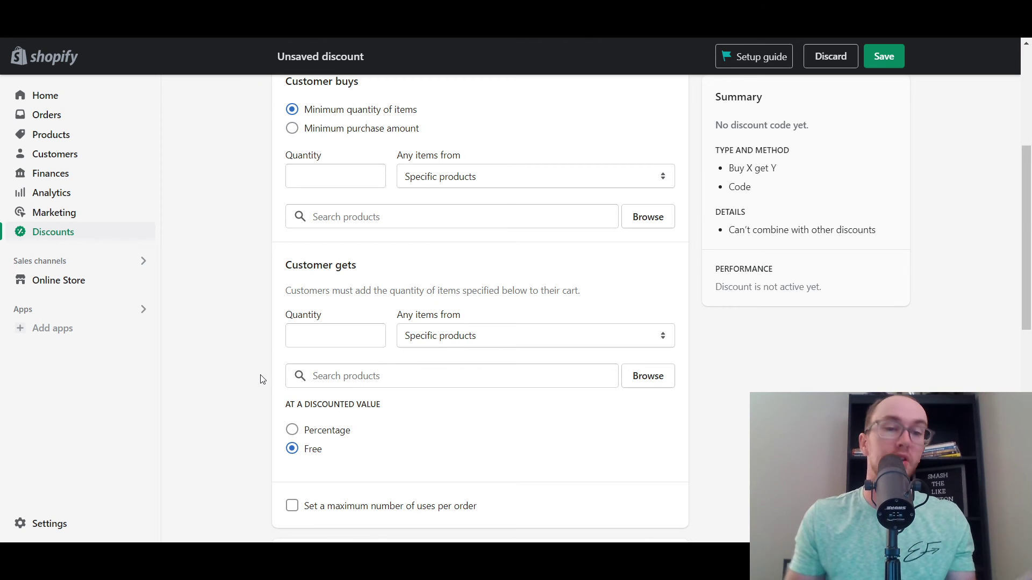
pyautogui.scroll(1, 259, 377)
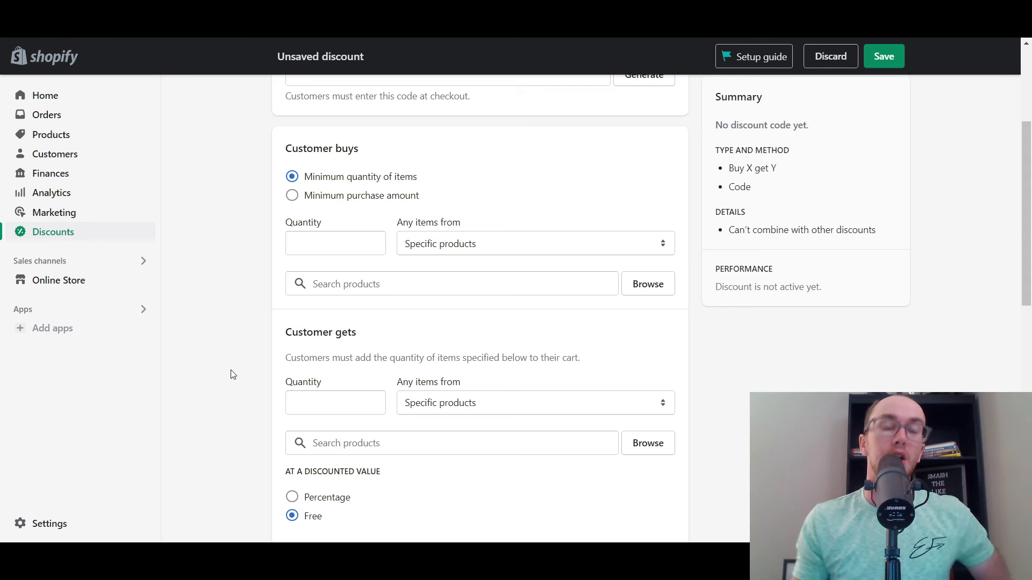
pyautogui.scroll(-1, 366, 436)
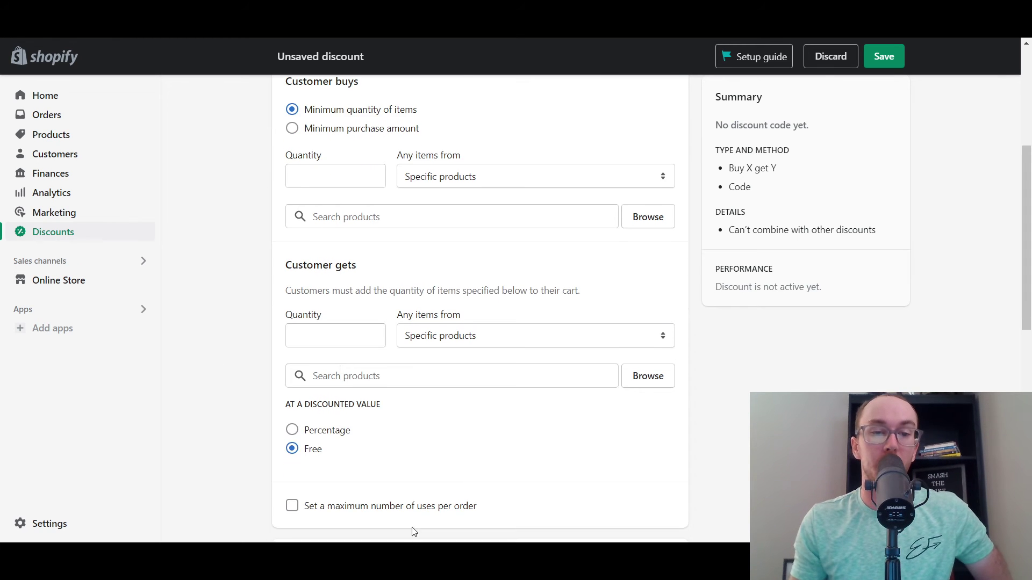
pyautogui.scroll(1, 231, 317)
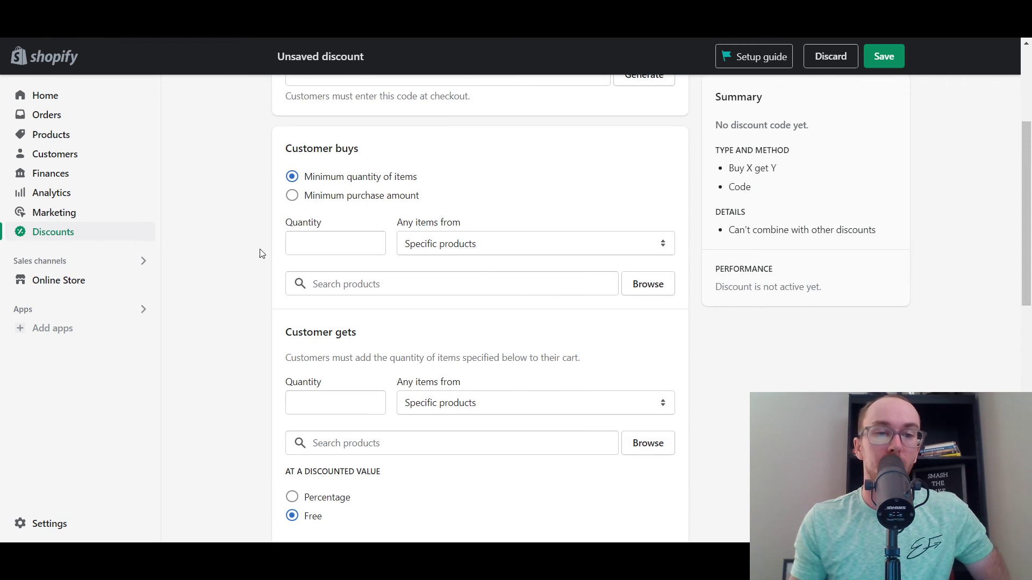
pyautogui.click(293, 197)
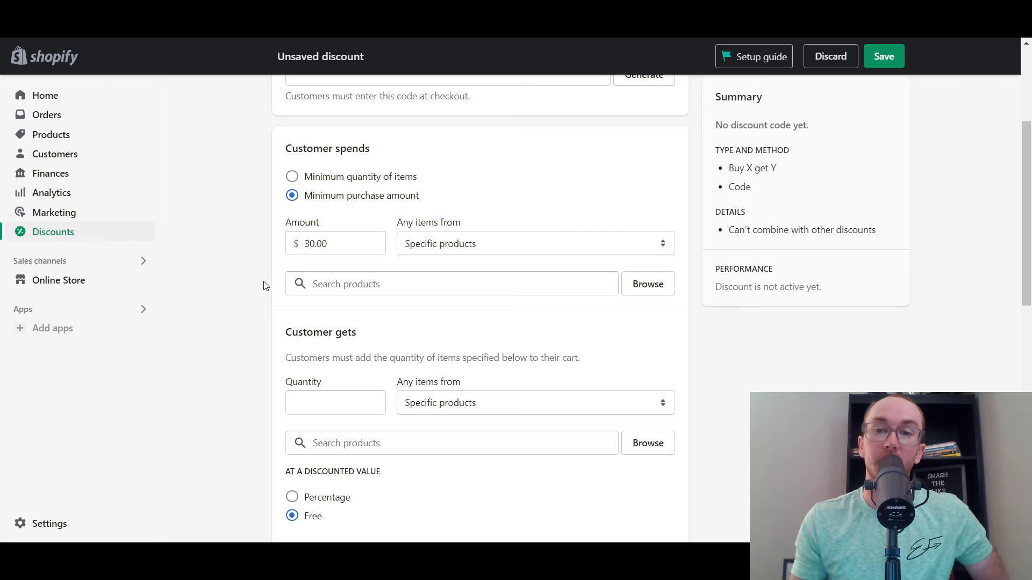
# Step: Change the discounted value of the items the customer gets to a percentage of 20%
pyautogui.scroll(-2, 264, 290)
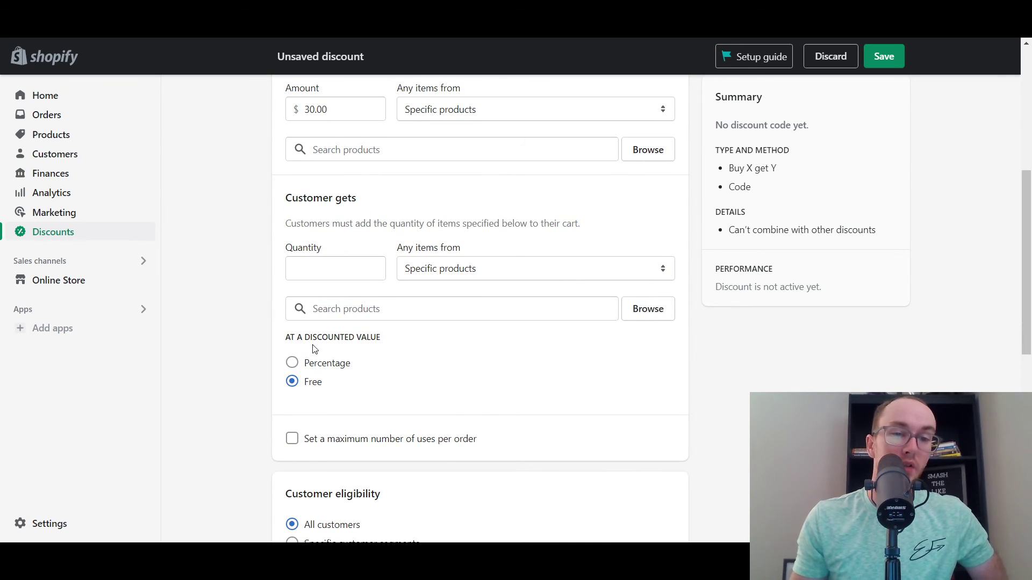
pyautogui.click(292, 364)
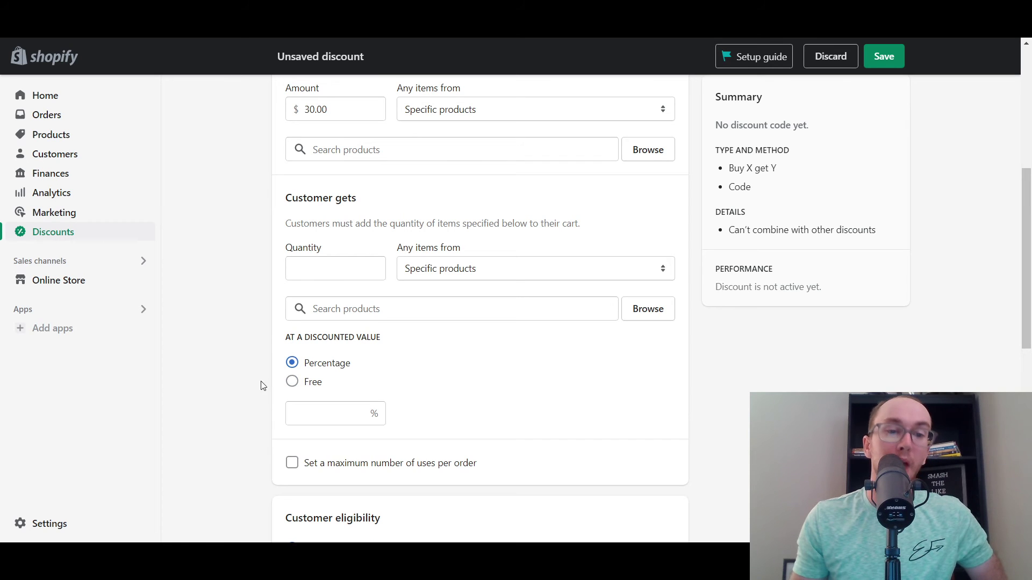
pyautogui.click(304, 415)
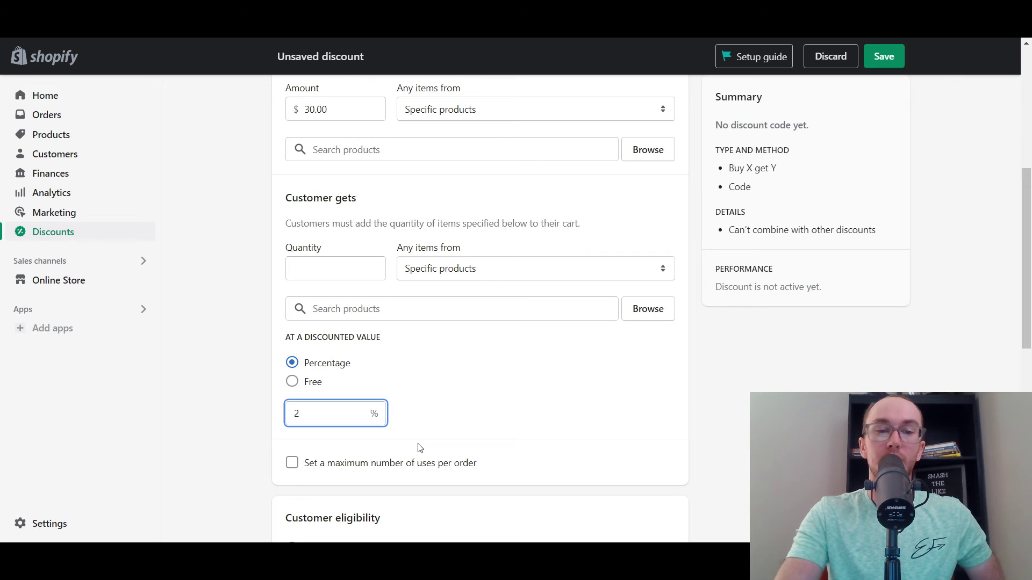
pyautogui.moveTo(341, 418); pyautogui.dragTo(281, 420)
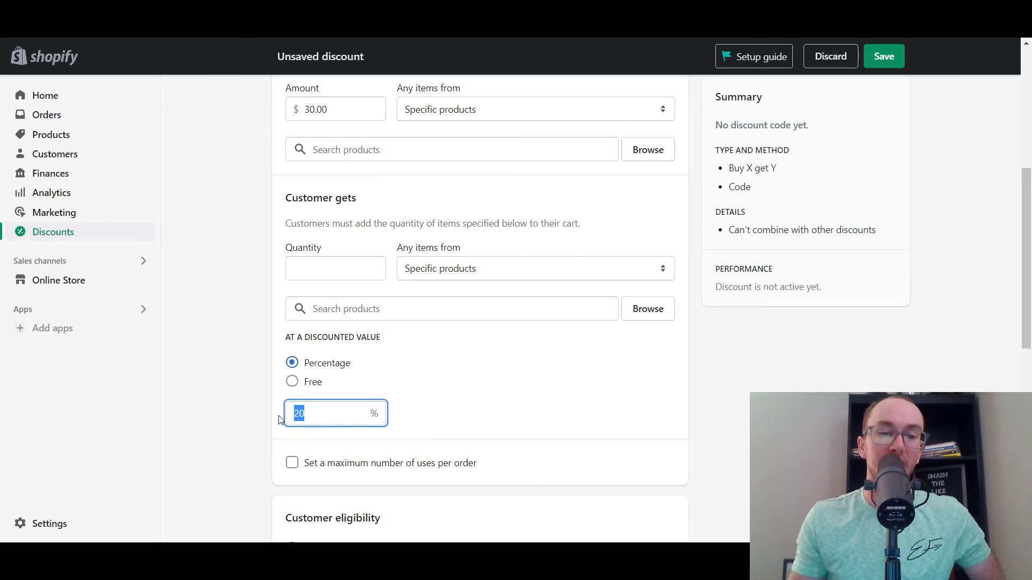
# Step: Limit the discount to a maximum of 3 uses per order and set the discounted value to Free
pyautogui.click(357, 463)
pyautogui.scroll(-1, 376, 462)
pyautogui.click(329, 428)
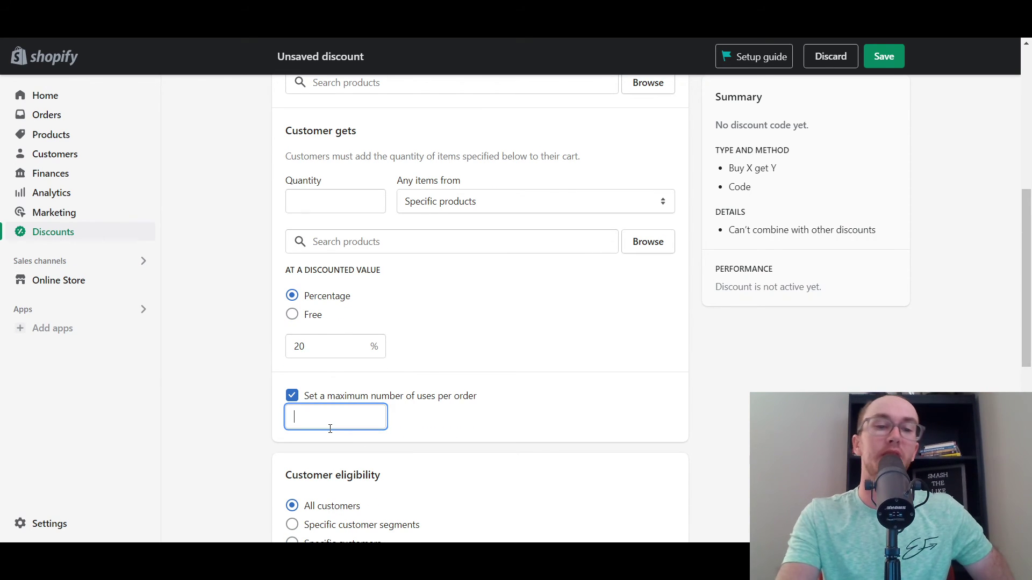
pyautogui.click(315, 317)
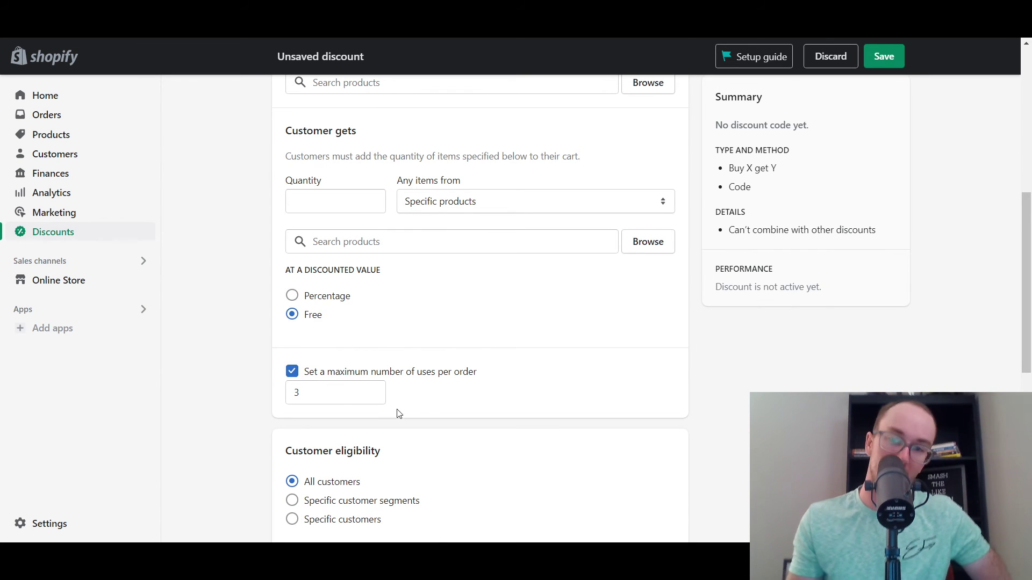
# Step: Review the Buy X get Y form, from its method and spending condition to customer eligibility and maximum discount uses
pyautogui.scroll(-3, 232, 392)
pyautogui.scroll(4, 355, 430)
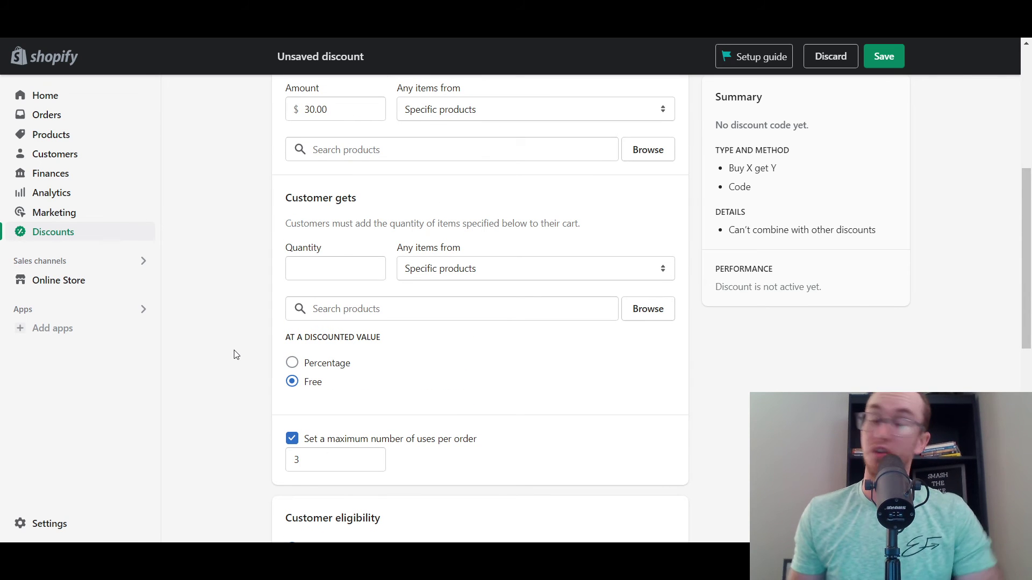
pyautogui.scroll(6, 234, 355)
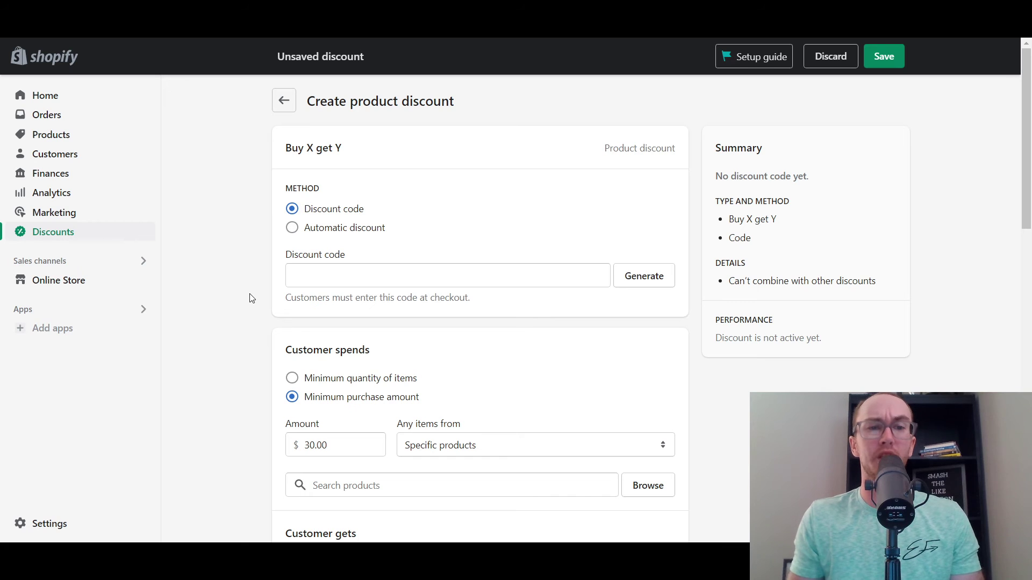
pyautogui.scroll(-3, 248, 297)
pyautogui.scroll(3, 249, 297)
pyautogui.scroll(-10, 380, 196)
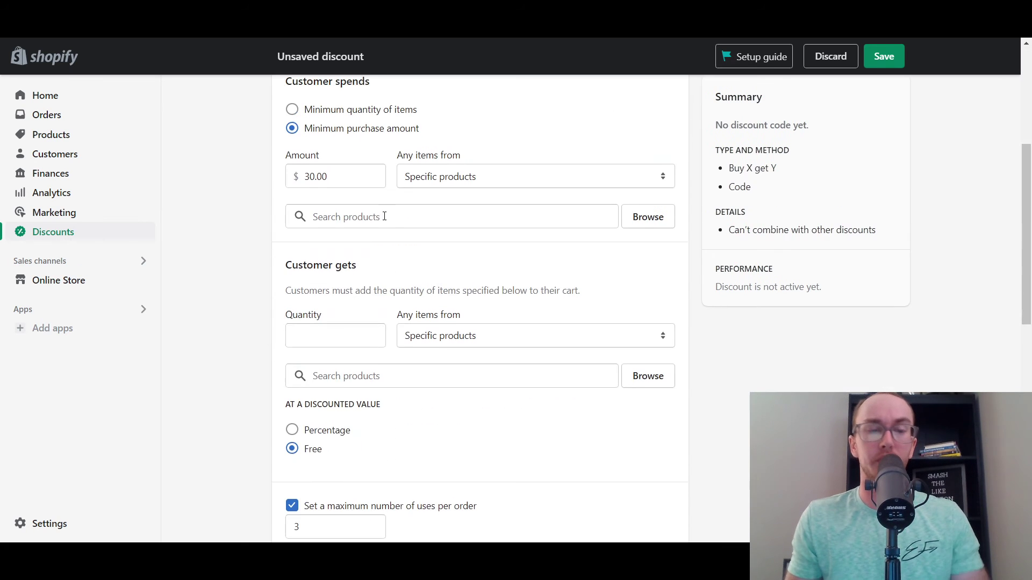
pyautogui.scroll(5, 500, 382)
pyautogui.scroll(5, 490, 371)
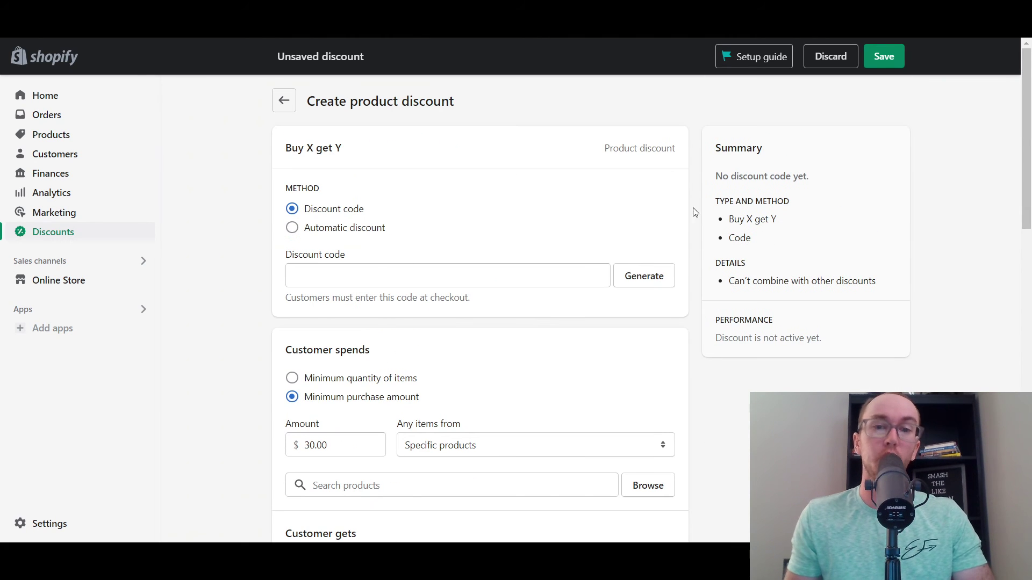
pyautogui.scroll(-11, 896, 295)
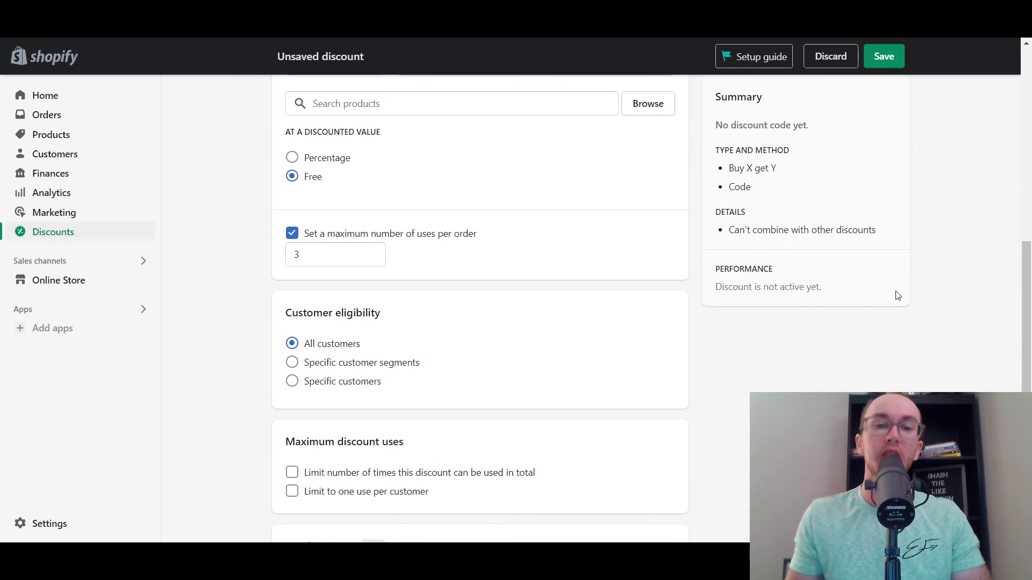
# Step: Try the total-use and one-use-per-customer limits under the maximum discount uses, and clear both again
pyautogui.scroll(-1, 416, 323)
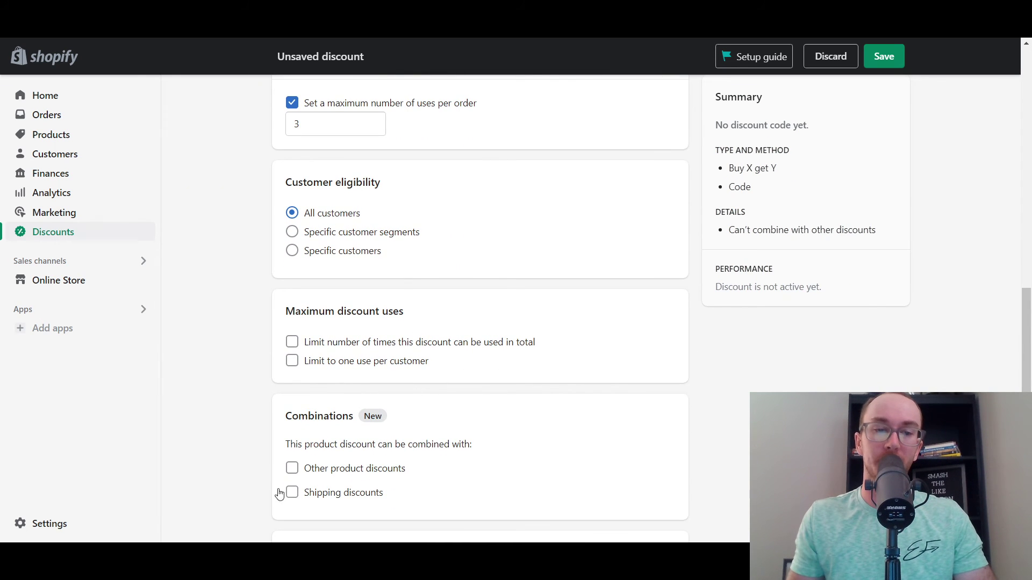
pyautogui.scroll(-1, 412, 456)
pyautogui.scroll(1, 441, 475)
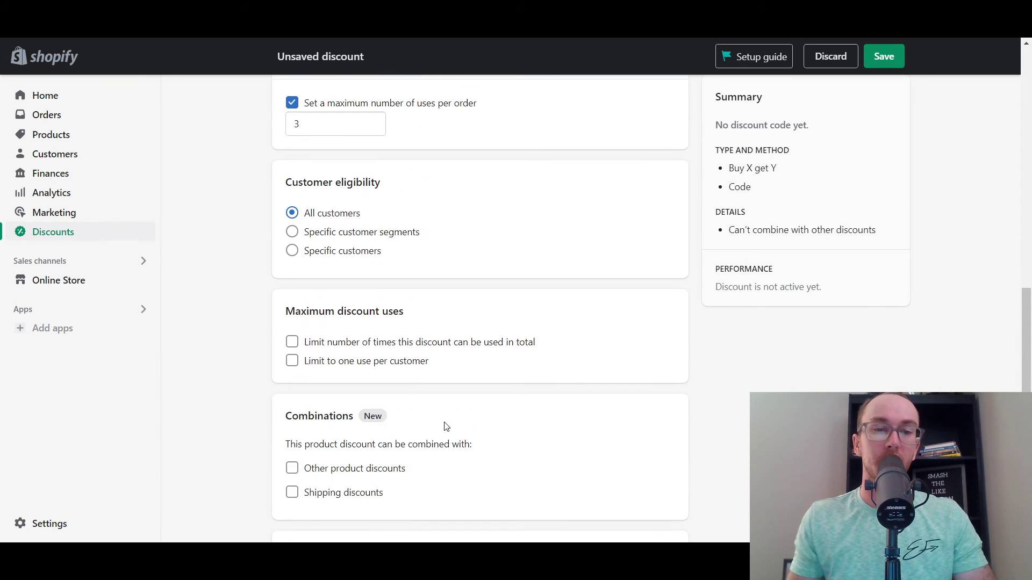
pyautogui.click(384, 364)
pyautogui.click(382, 342)
pyautogui.click(382, 344)
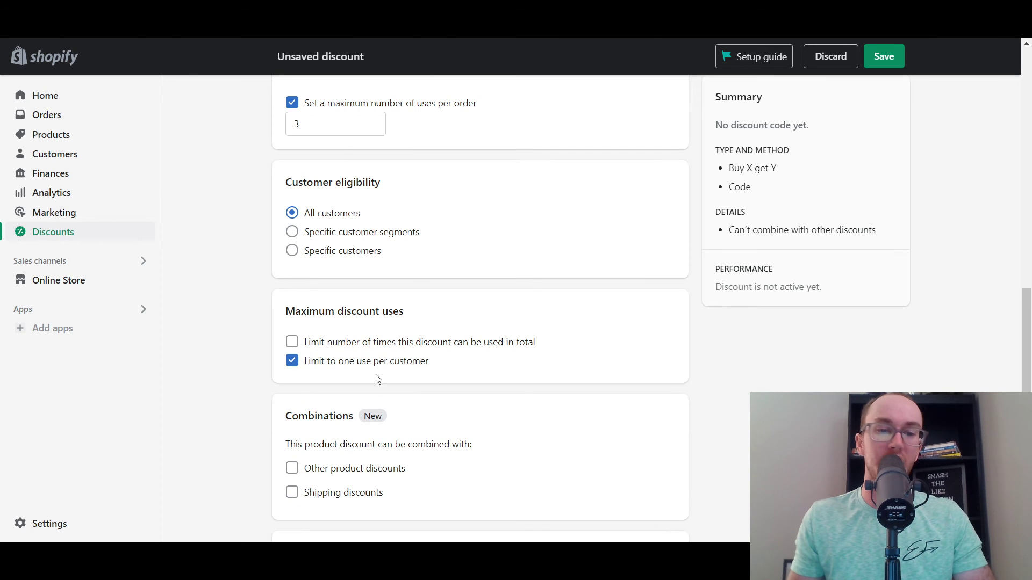
pyautogui.click(366, 370)
# Step: Review the Buy X get Y settings and switch the purchase condition to a minimum quantity of items
pyautogui.scroll(3, 263, 369)
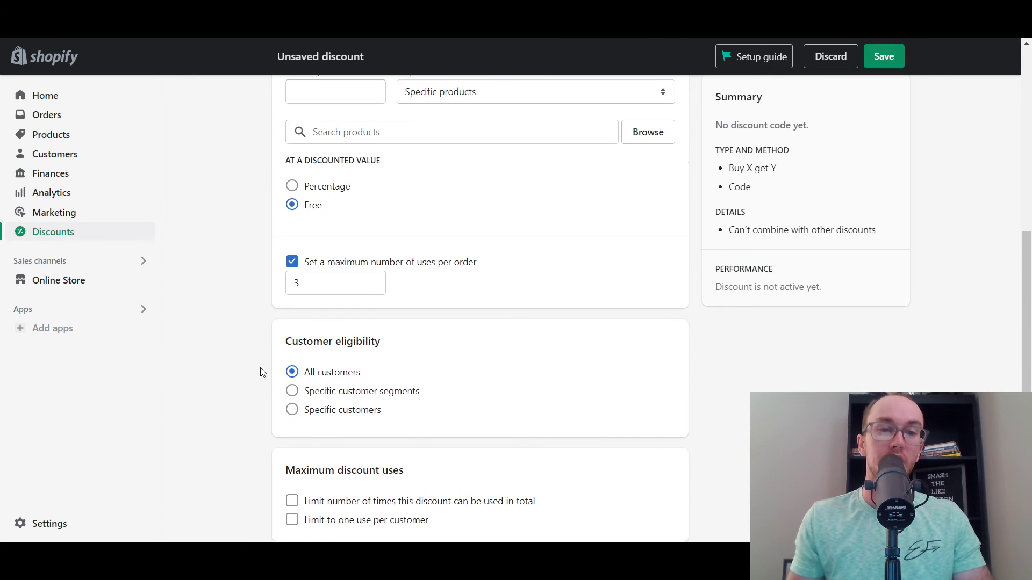
pyautogui.scroll(-6, 284, 375)
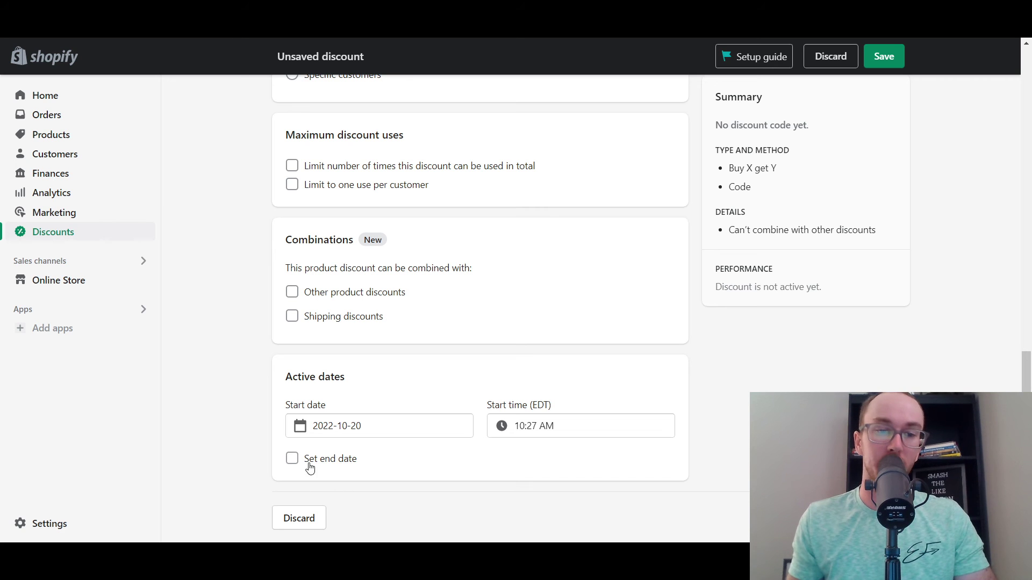
pyautogui.scroll(6, 245, 434)
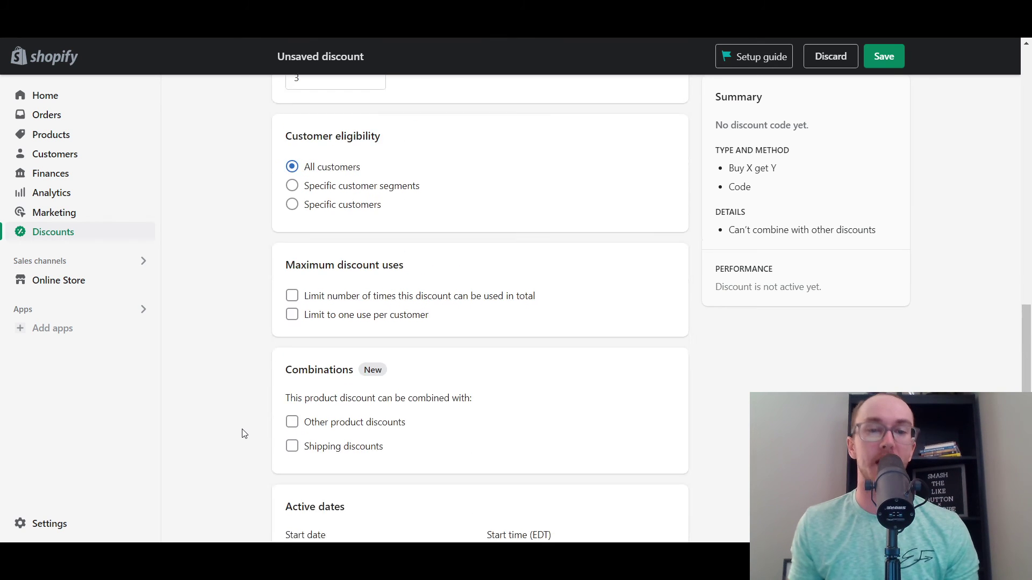
pyautogui.scroll(4, 239, 439)
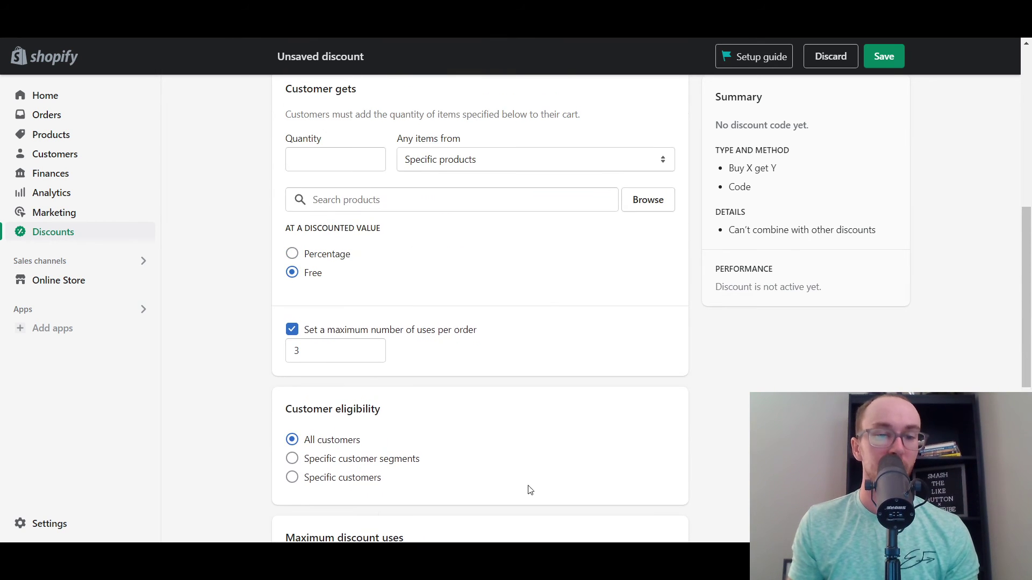
pyautogui.scroll(1, 571, 398)
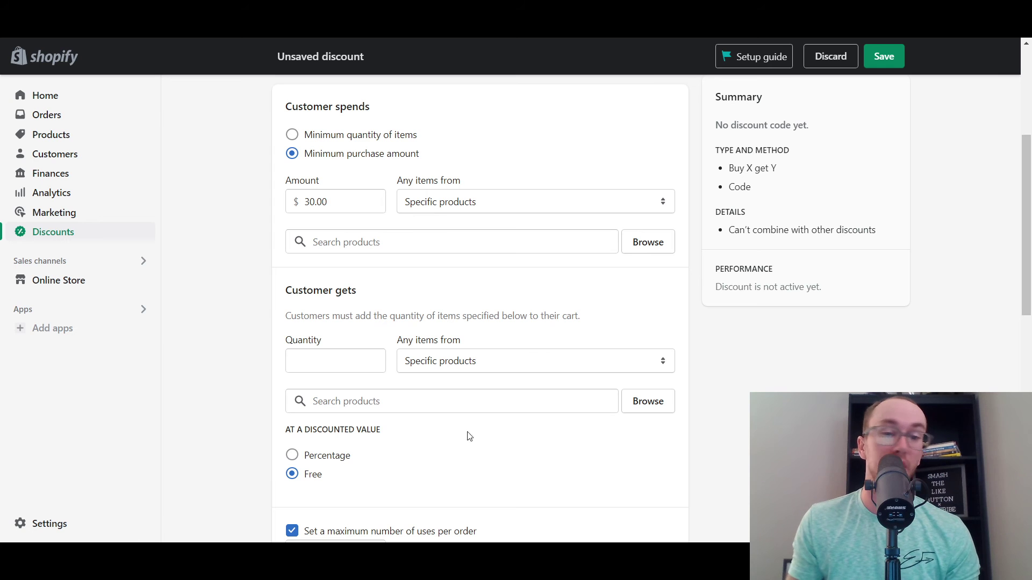
pyautogui.scroll(1, 467, 464)
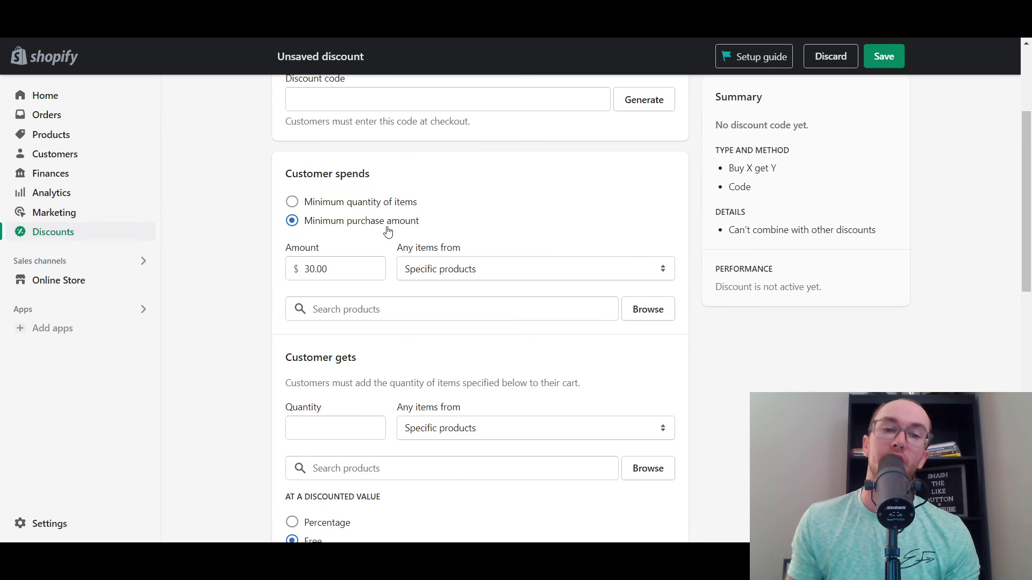
pyautogui.click(362, 207)
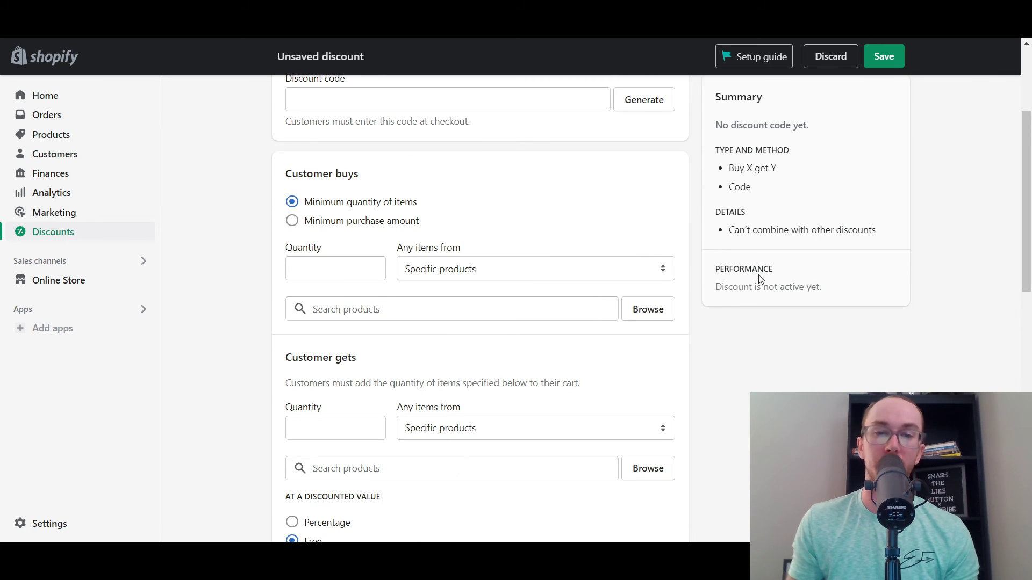
# Step: Look over the Buy X get Y form once more and leave it without saving, returning to the discounts list
pyautogui.scroll(-5, 759, 285)
pyautogui.scroll(5, 730, 415)
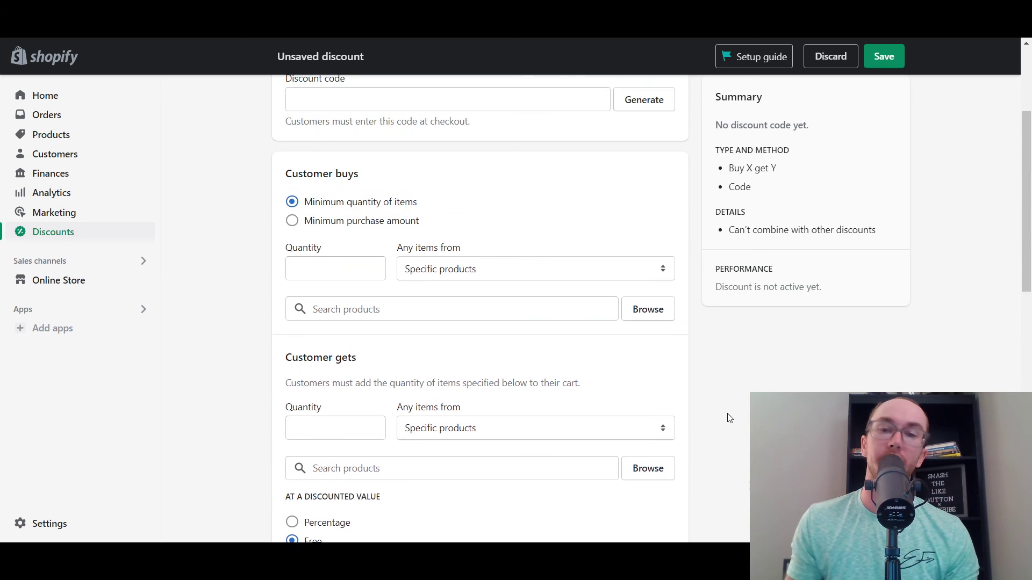
pyautogui.scroll(-1, 698, 385)
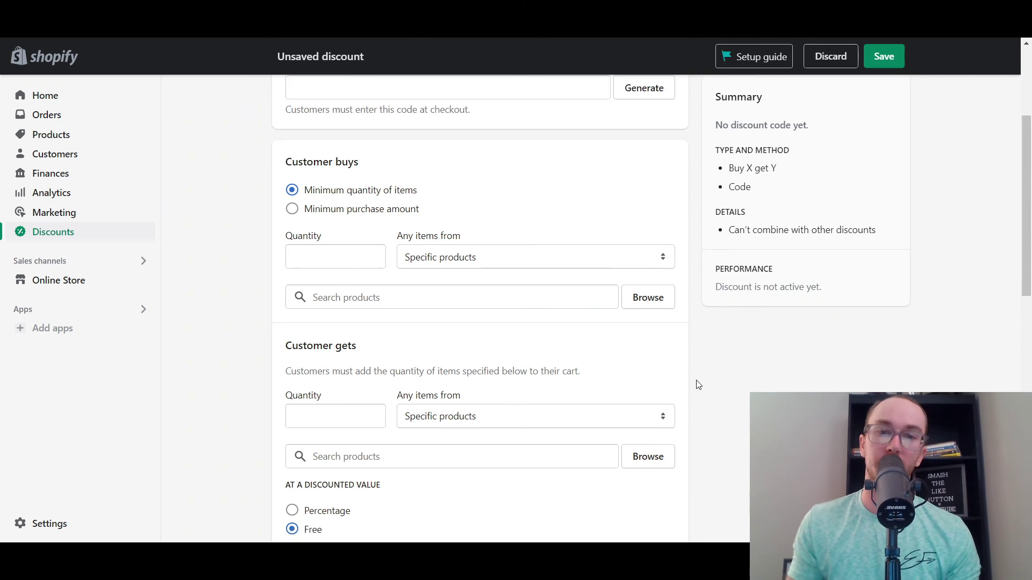
pyautogui.scroll(-5, 697, 383)
pyautogui.scroll(8, 330, 316)
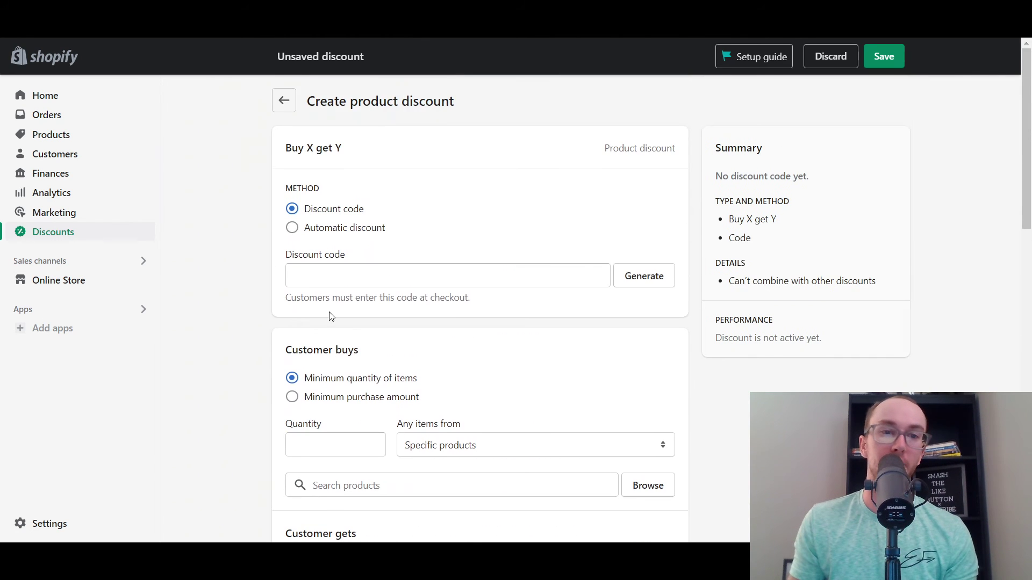
pyautogui.click(287, 104)
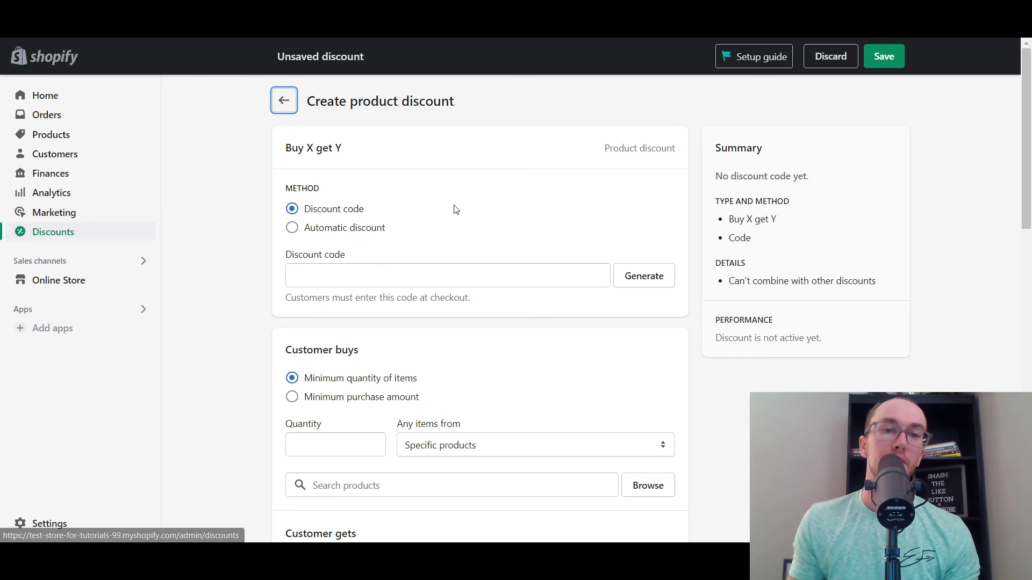
pyautogui.click(285, 105)
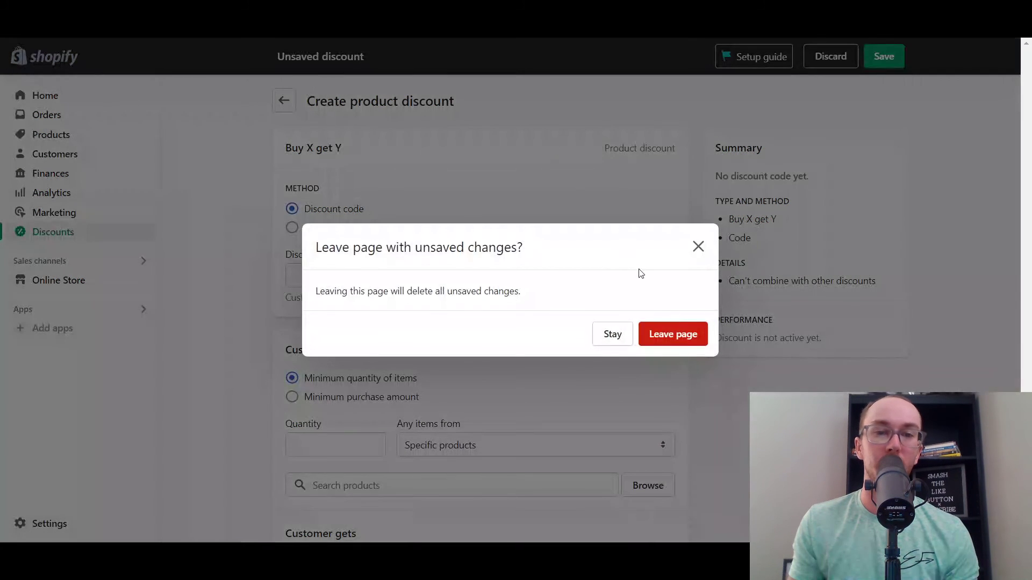
pyautogui.click(688, 342)
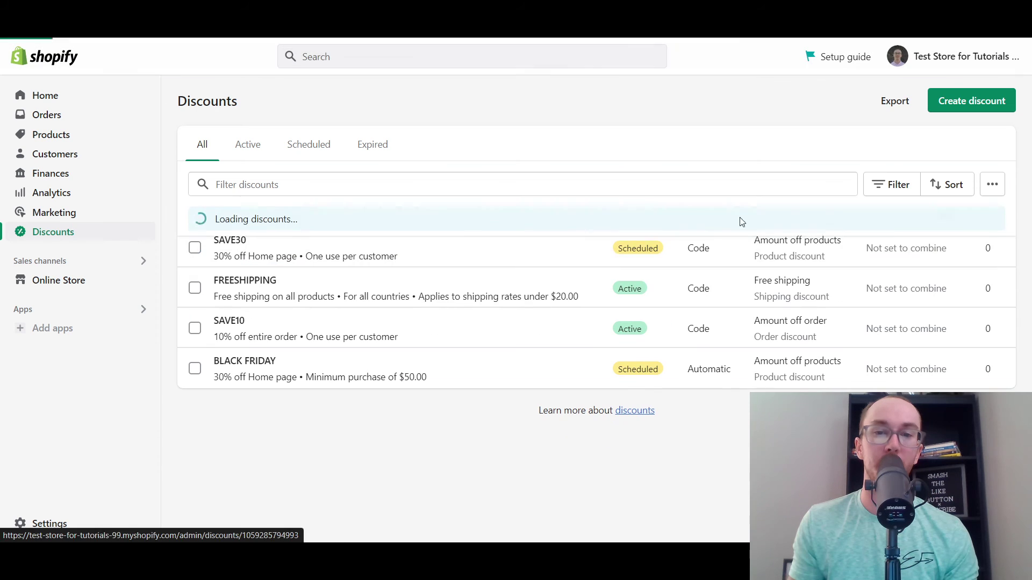
# Step: View the available discount types without choosing one, and open the existing FREESHIPPING discount
pyautogui.click(989, 102)
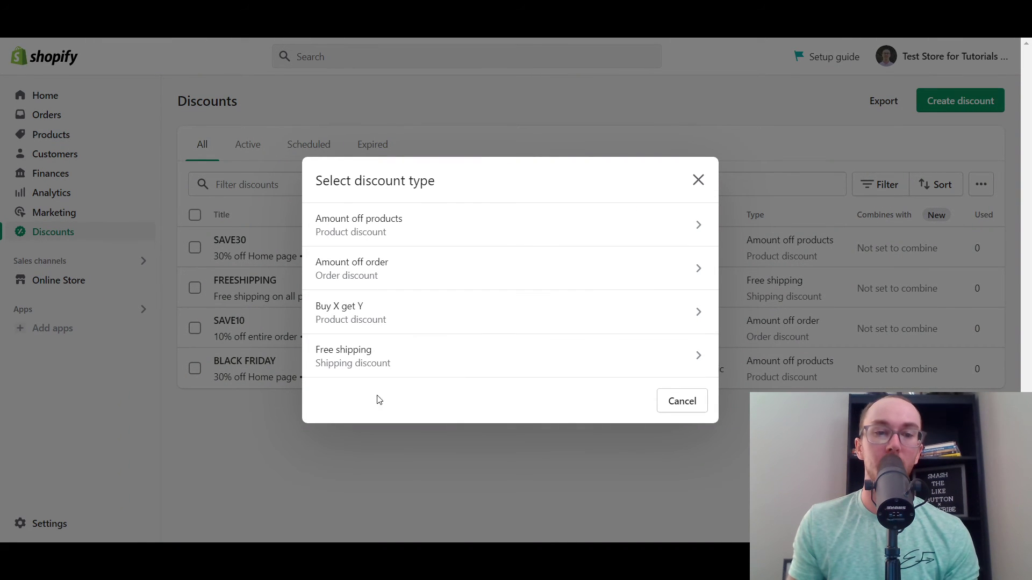
pyautogui.click(699, 182)
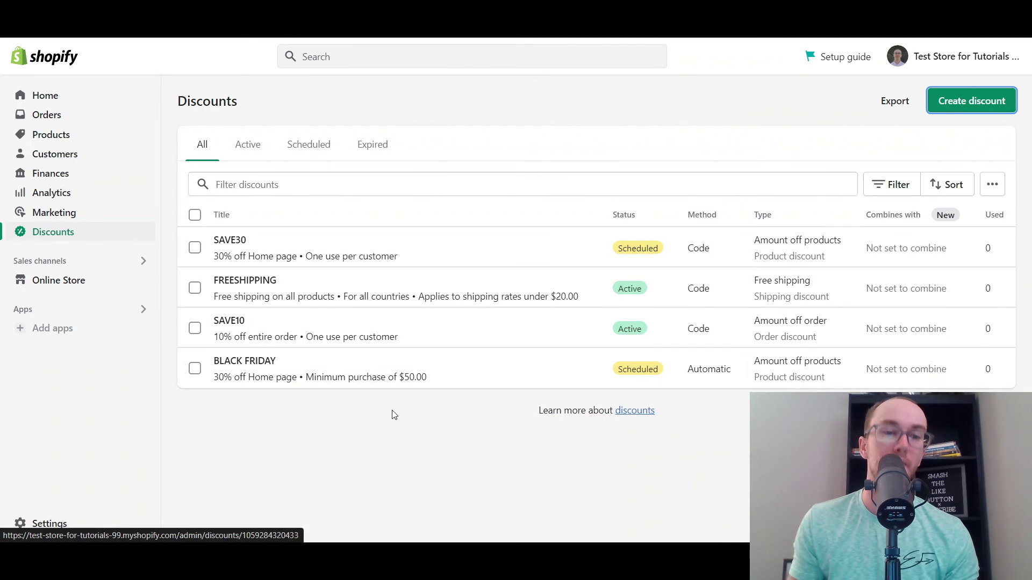
pyautogui.click(431, 299)
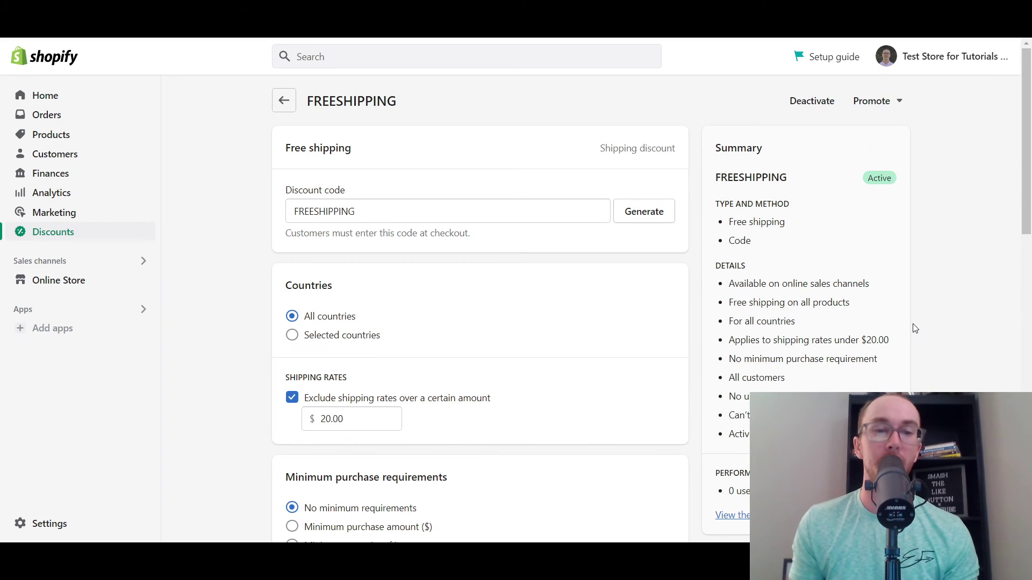
# Step: Require a minimum purchase amount of $30 for the FREESHIPPING discount
pyautogui.scroll(-3, 913, 328)
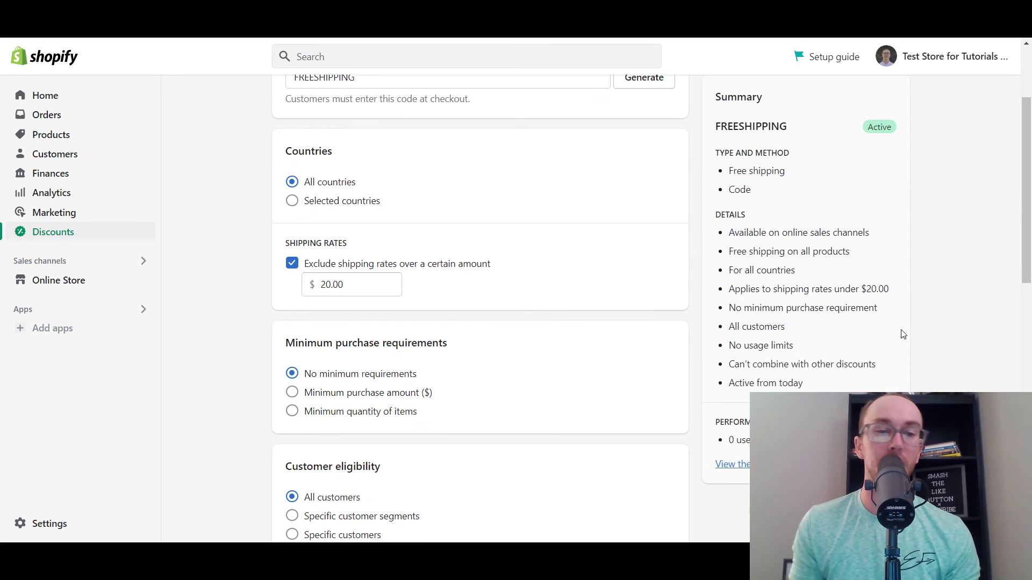
pyautogui.click(363, 394)
pyautogui.click(389, 412)
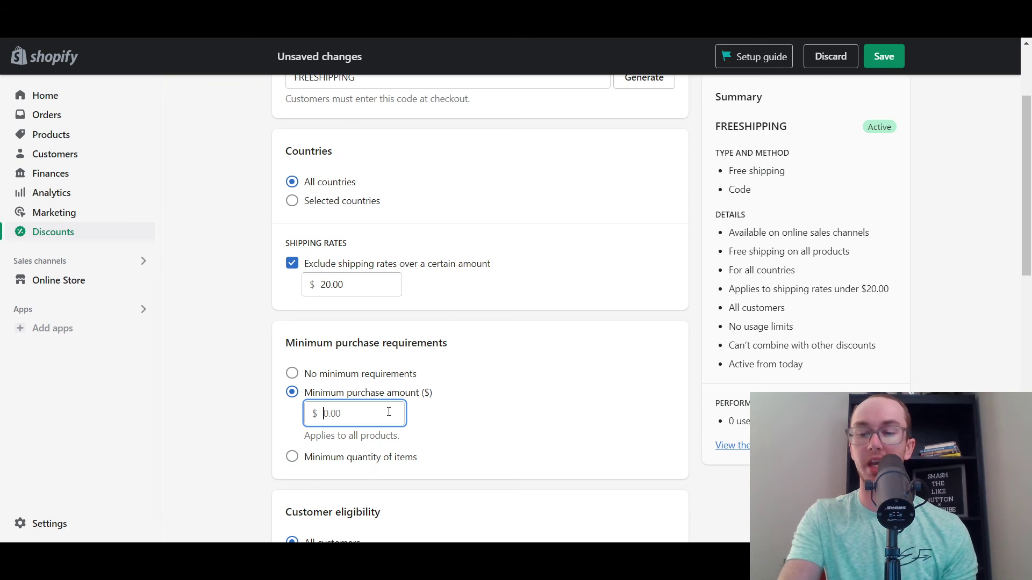
pyautogui.write('30')
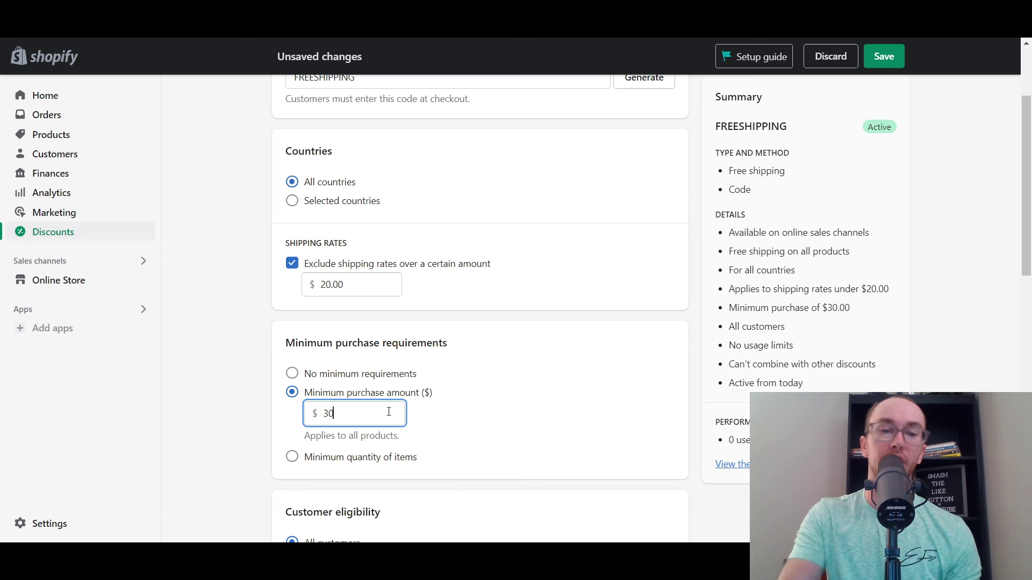
pyautogui.click(268, 412)
# Step: Review the FREESHIPPING discount's settings, from countries and the excluded shipping rates to combinations and active dates
pyautogui.scroll(3, 274, 323)
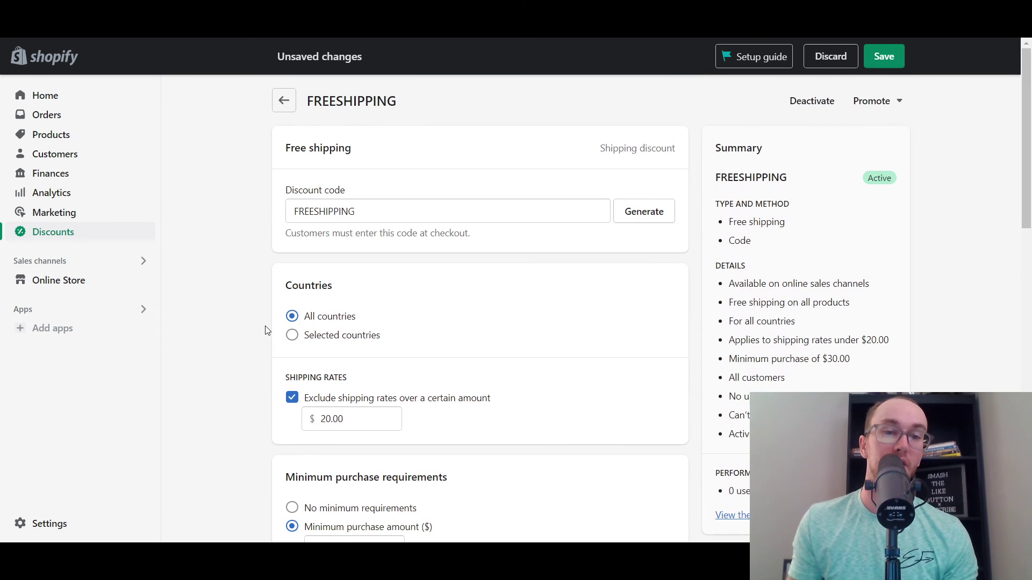
pyautogui.scroll(-13, 279, 329)
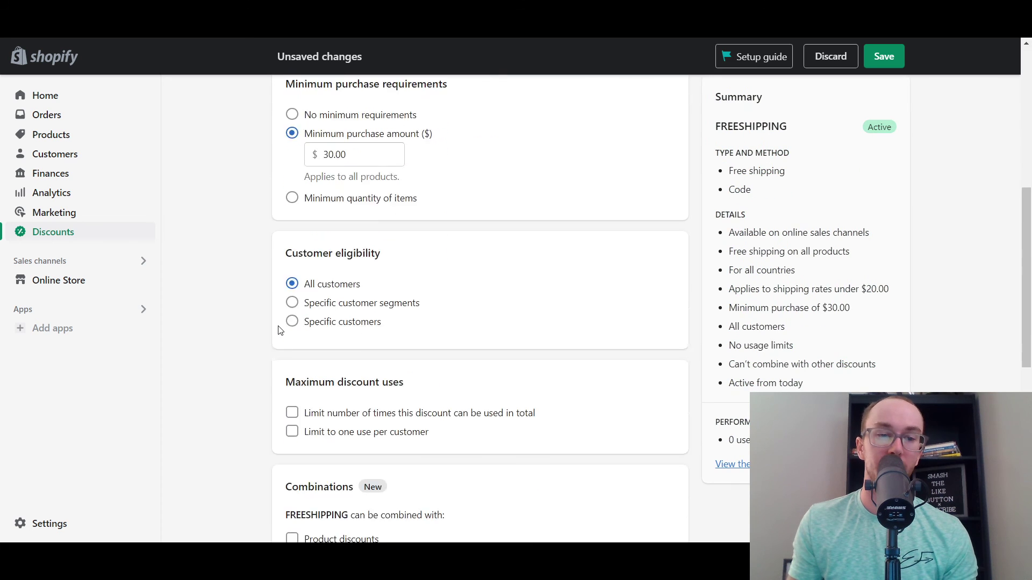
pyautogui.scroll(-2, 281, 357)
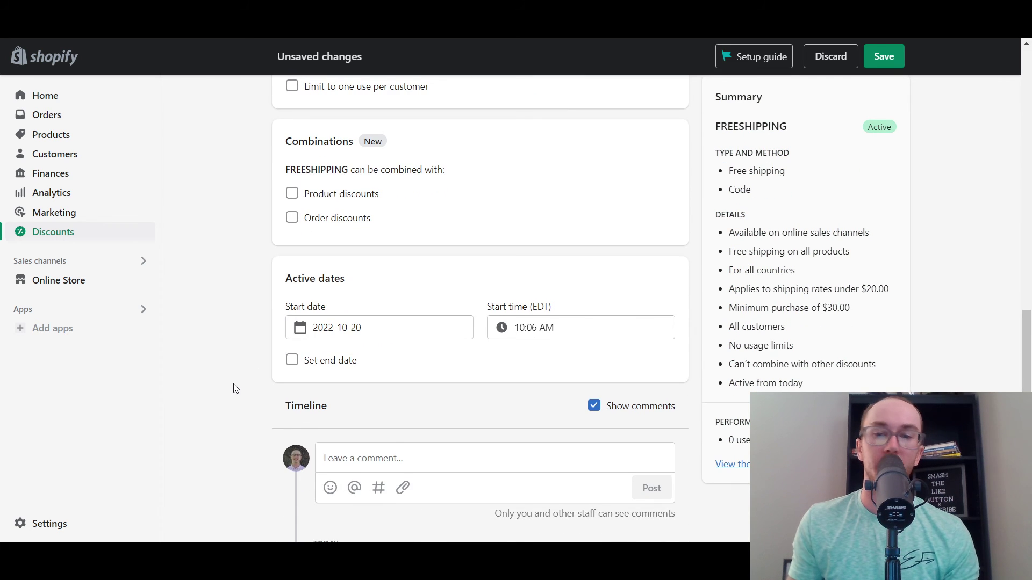
pyautogui.scroll(3, 233, 387)
pyautogui.scroll(10, 234, 387)
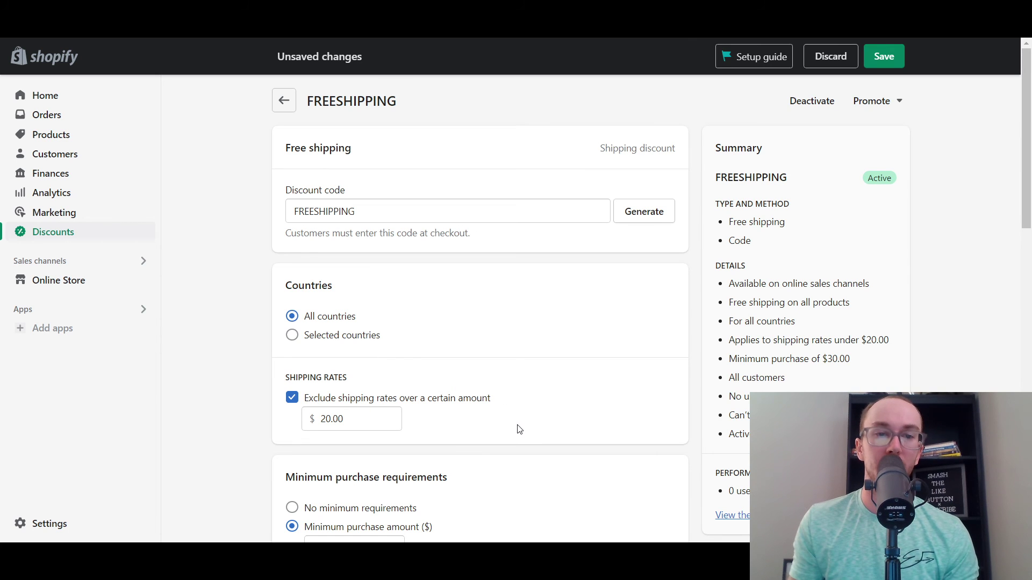
pyautogui.scroll(-1, 519, 429)
pyautogui.scroll(1, 519, 428)
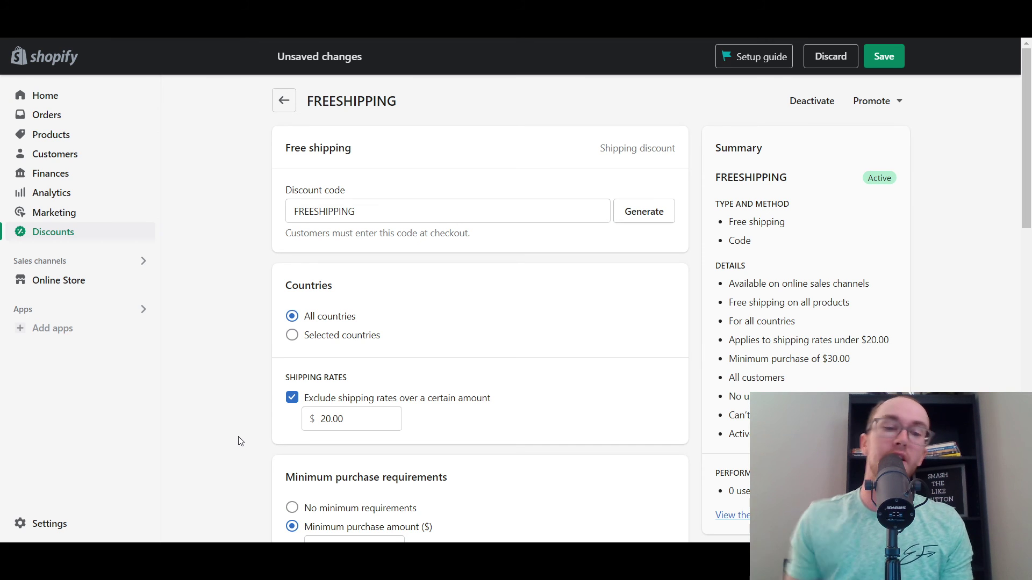
pyautogui.scroll(-1, 259, 424)
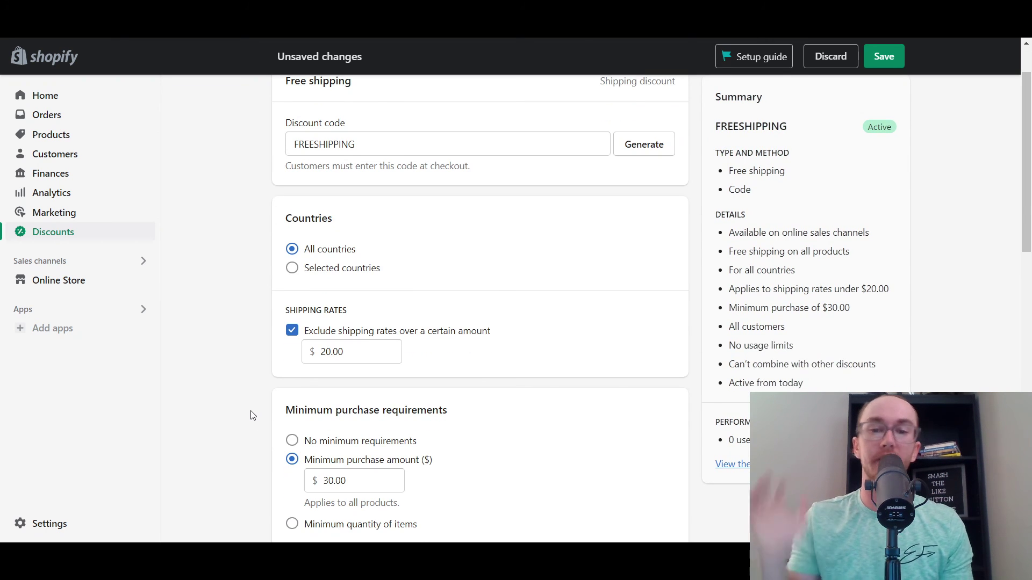
pyautogui.doubleClick(357, 357)
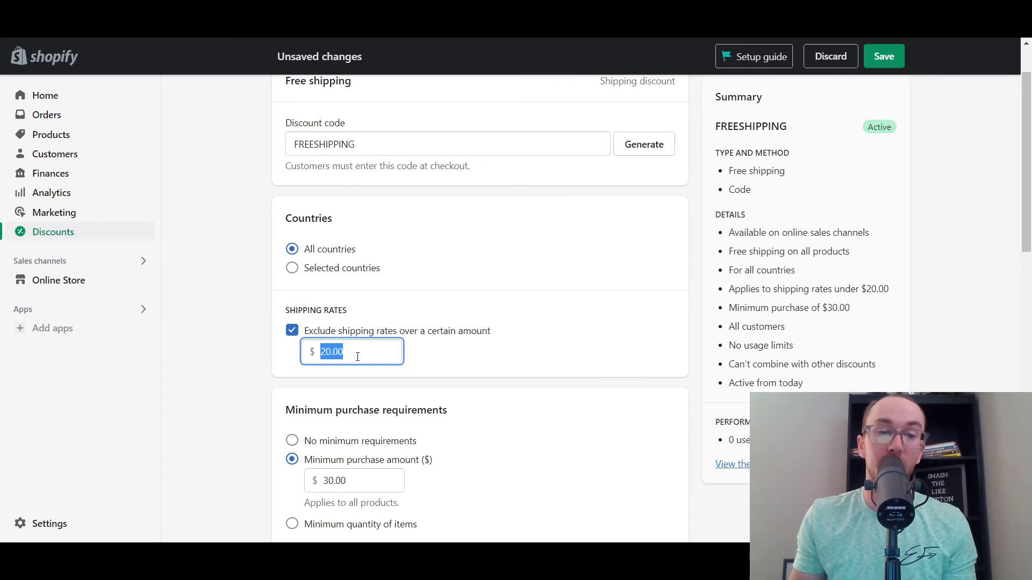
pyautogui.click(264, 368)
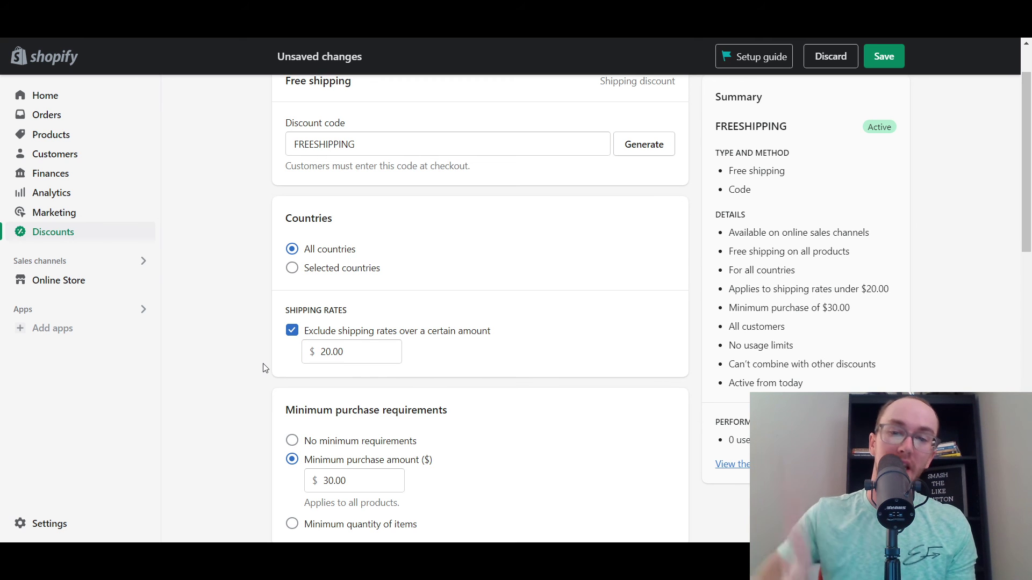
pyautogui.scroll(1, 264, 369)
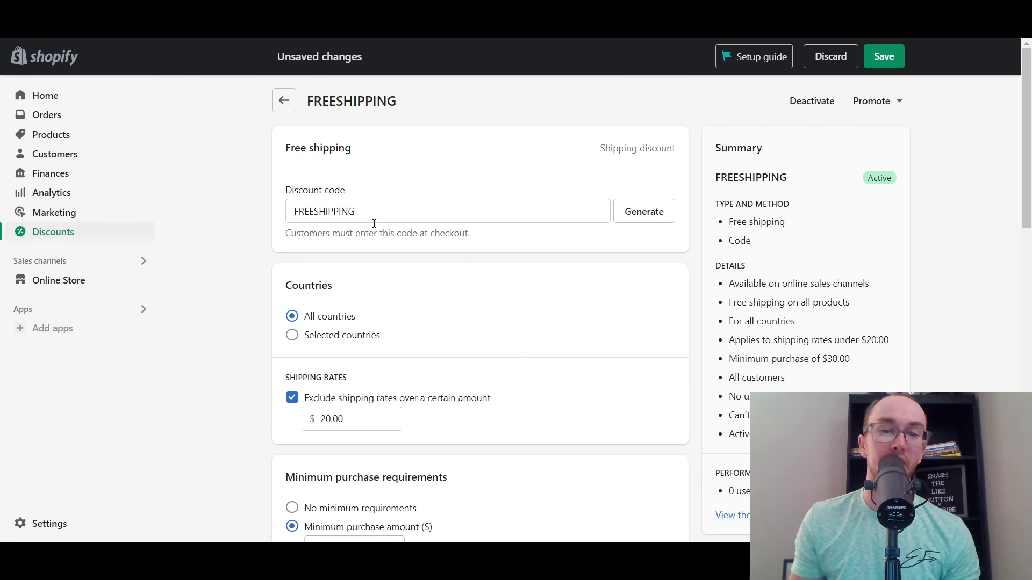
# Step: Generate several random discount codes in a row for the free shipping discount
pyautogui.click(624, 212)
pyautogui.click(625, 212)
pyautogui.click(625, 214)
pyautogui.click(625, 213)
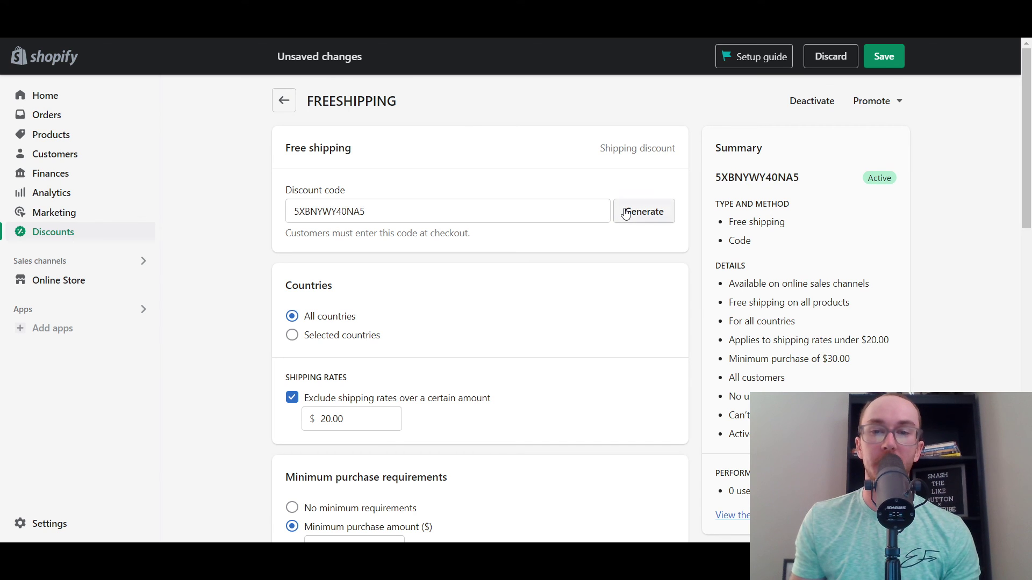
pyautogui.click(625, 214)
# Step: Replace the randomly generated discount code with FREESHIPPING
pyautogui.moveTo(434, 210); pyautogui.dragTo(284, 213)
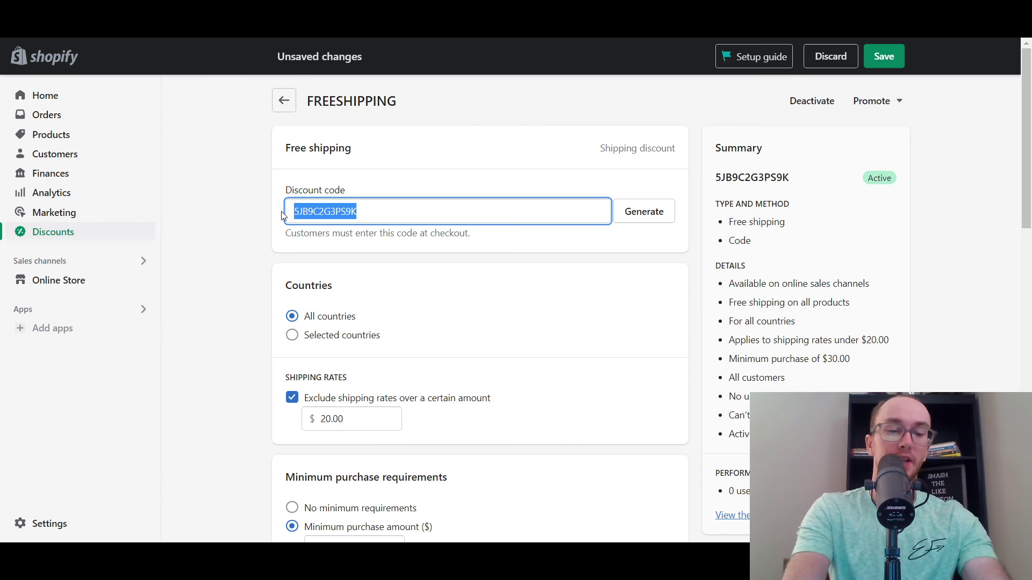
pyautogui.write('FREESHIPP')
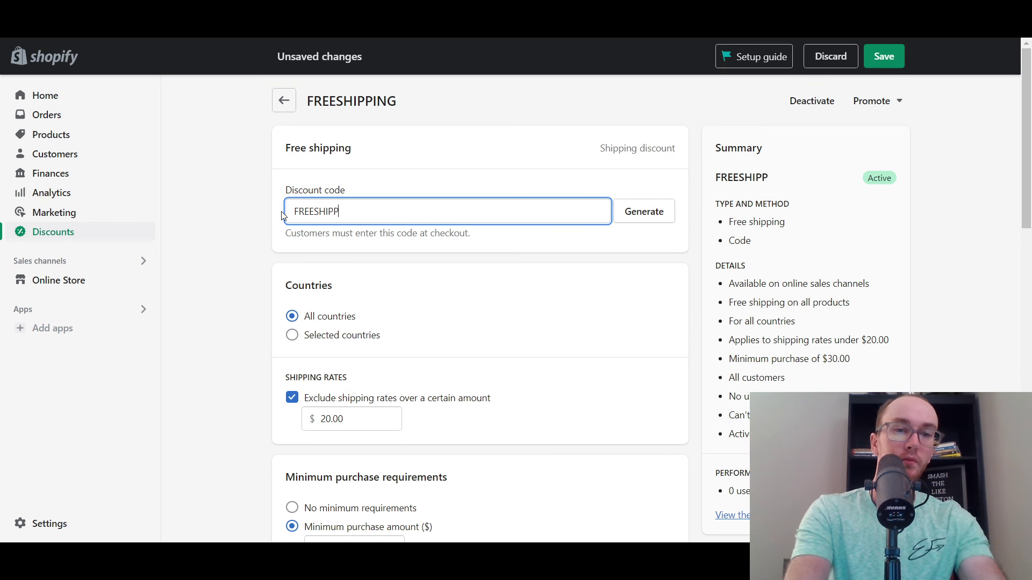
pyautogui.write('IN')
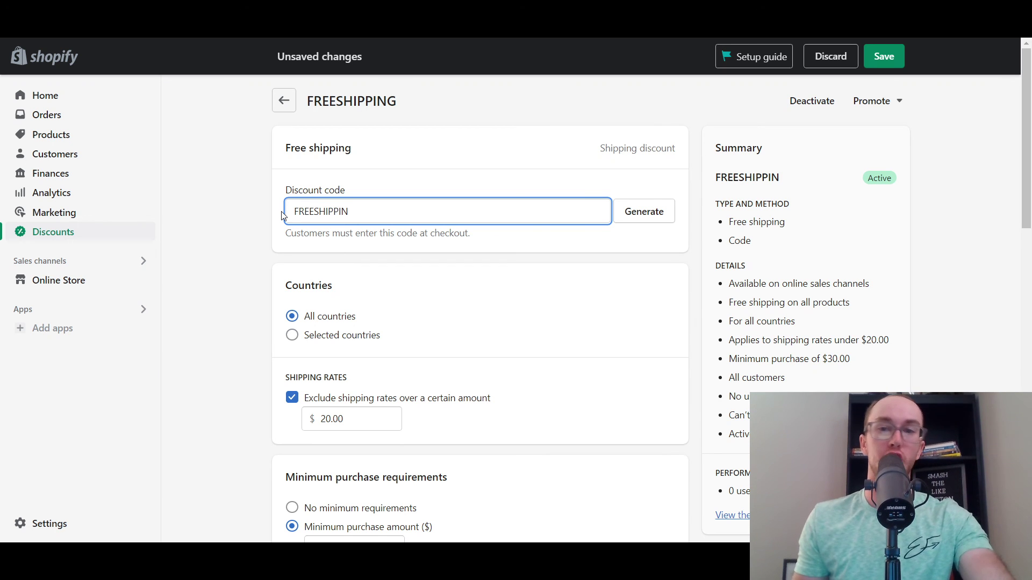
pyautogui.write('G')
pyautogui.click(573, 172)
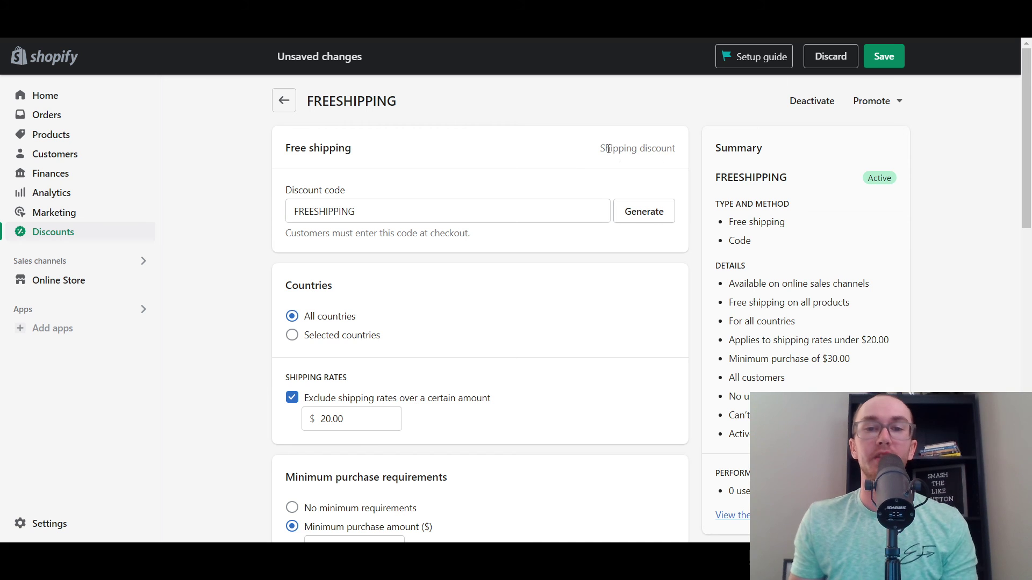
# Step: Review the free shipping discount's type, summary, shipping rates, minimum purchase, customer eligibility, maximum uses and combinations
pyautogui.moveTo(608, 149); pyautogui.dragTo(680, 161)
pyautogui.click(689, 173)
pyautogui.scroll(-3, 719, 292)
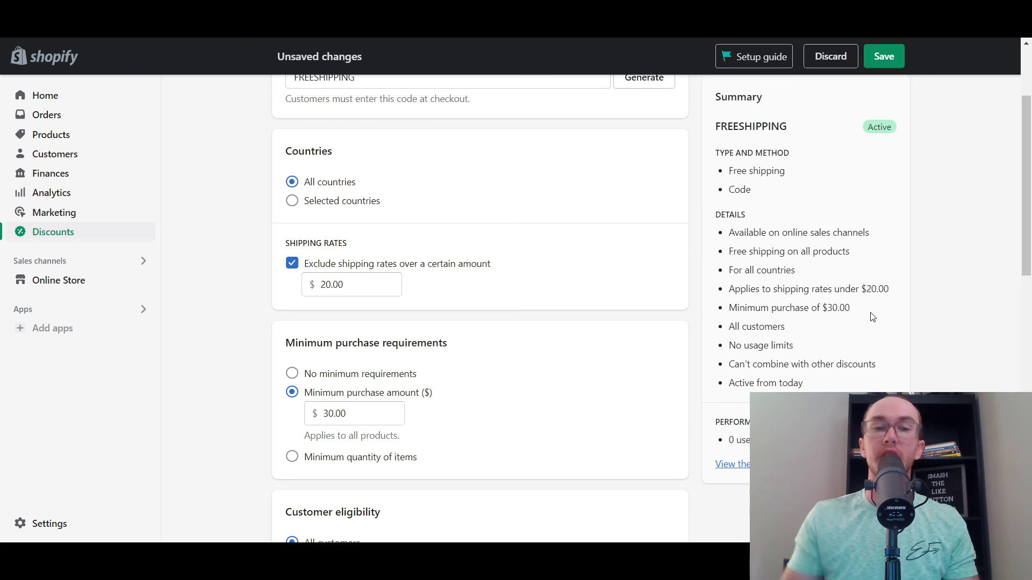
pyautogui.scroll(3, 872, 317)
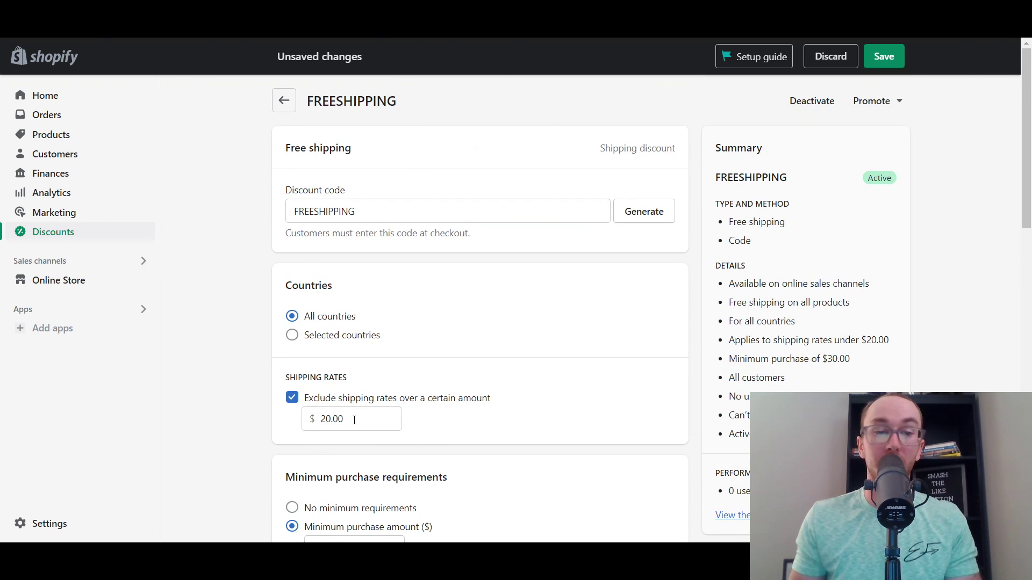
pyautogui.scroll(-1, 408, 416)
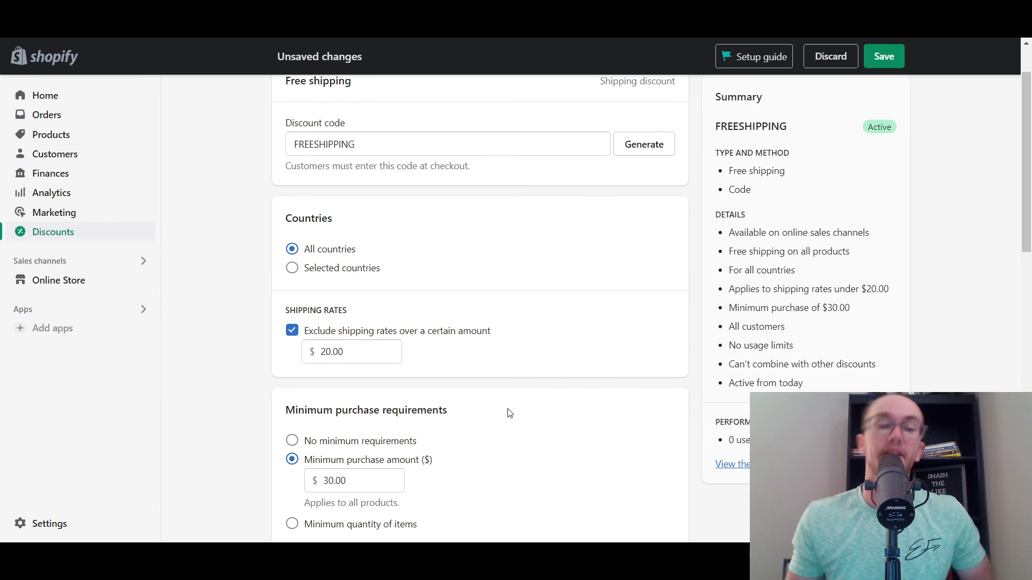
pyautogui.scroll(-4, 509, 413)
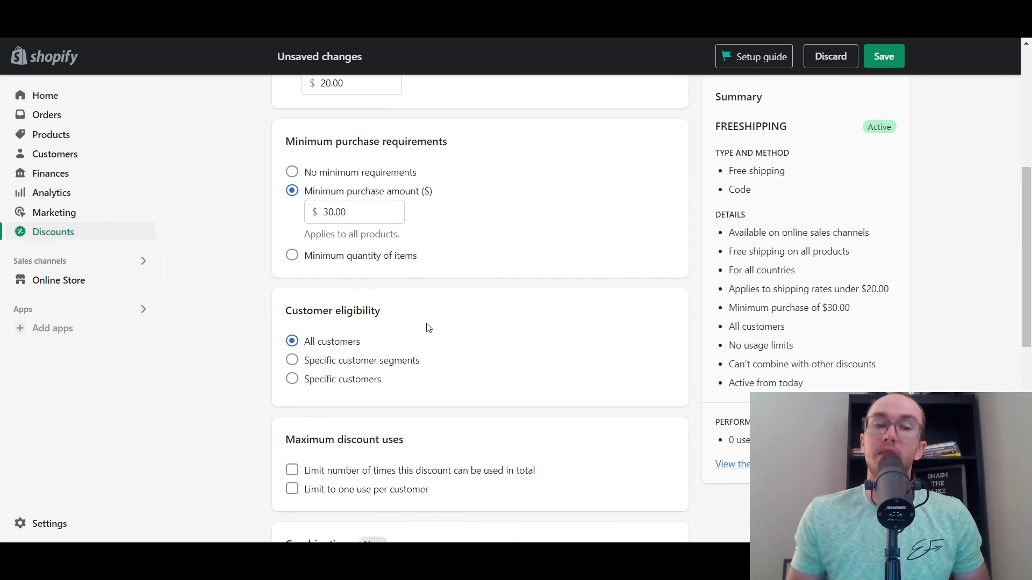
pyautogui.scroll(2, 426, 324)
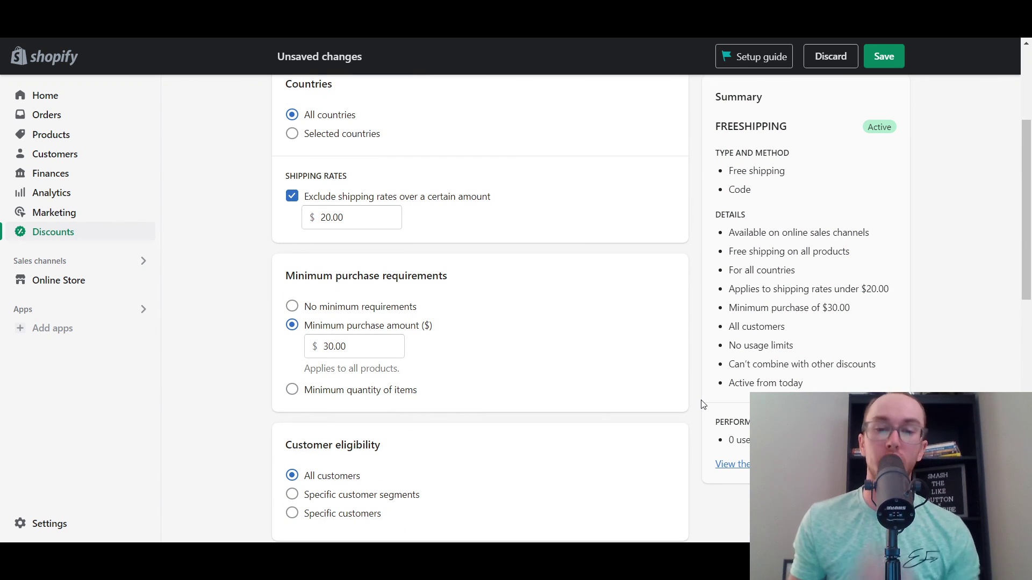
pyautogui.scroll(-4, 698, 404)
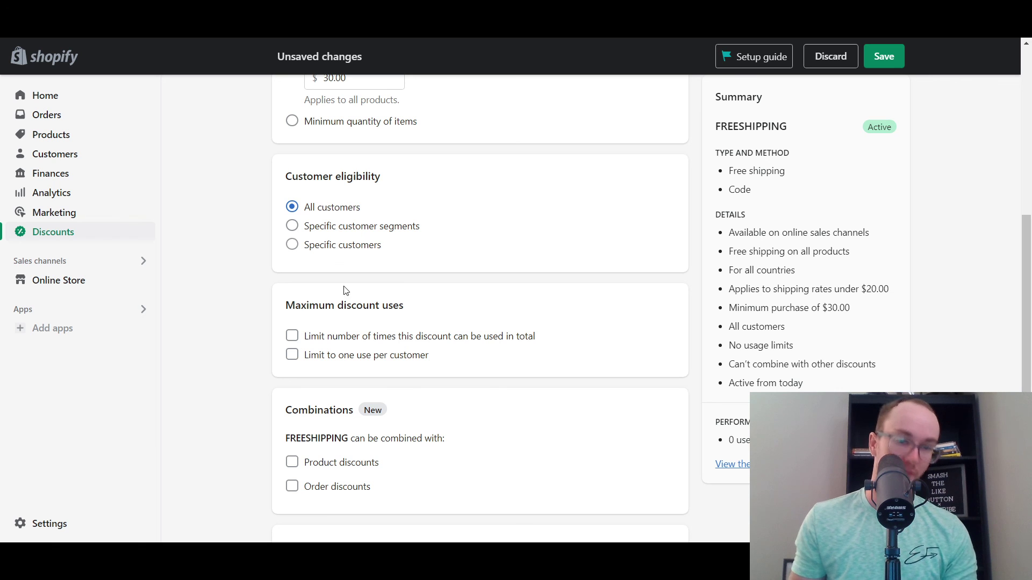
pyautogui.scroll(-1, 352, 306)
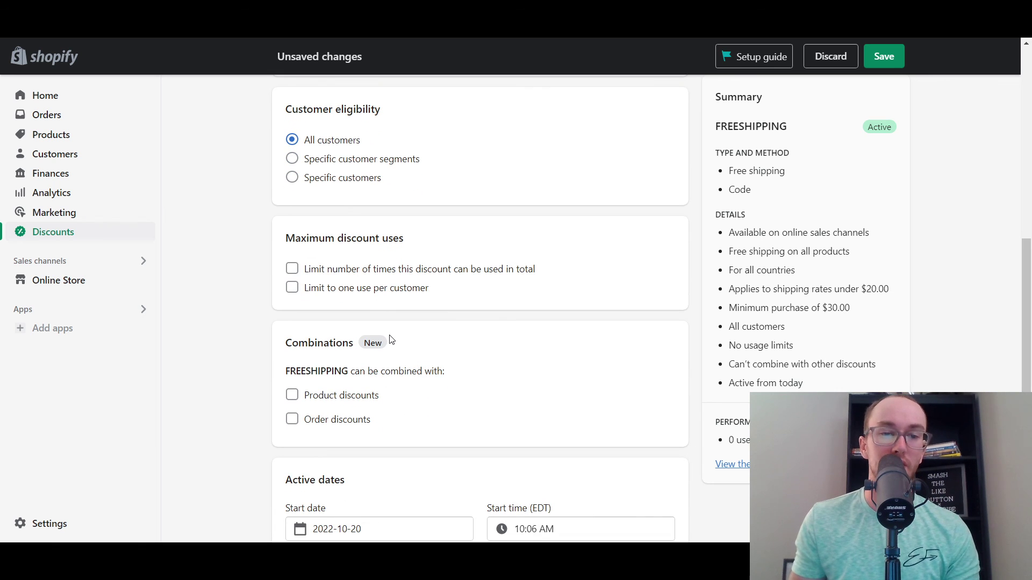
pyautogui.scroll(-1, 390, 339)
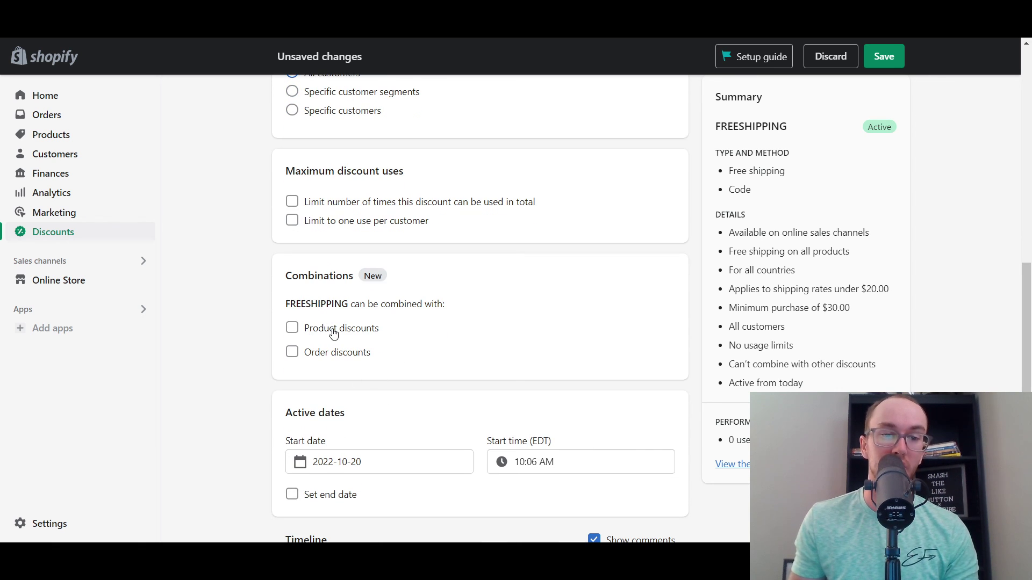
# Step: Toggle combining FREESHIPPING with product discounts on and off, and do the same for order discounts
pyautogui.click(333, 335)
pyautogui.click(334, 335)
pyautogui.click(328, 355)
pyautogui.click(328, 354)
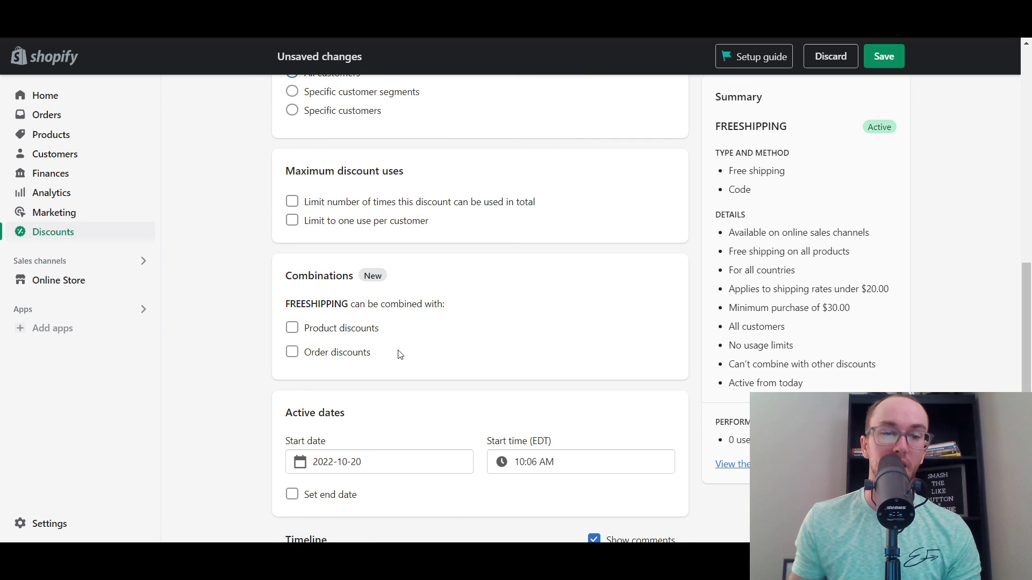
# Step: Examine the FREESHIPPING discount's active dates and timeline, and recheck its settings from countries to usage limits
pyautogui.scroll(-3, 419, 352)
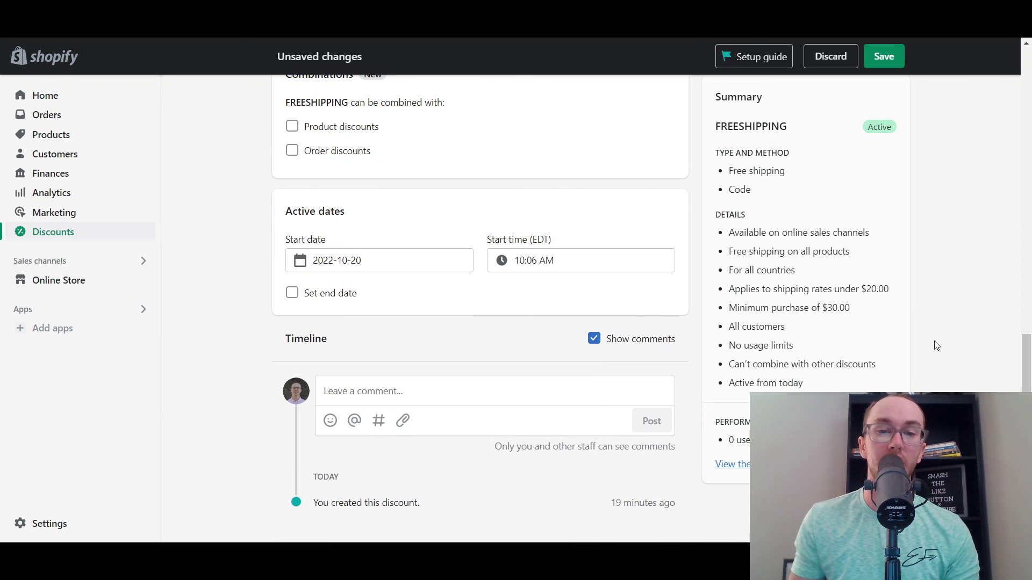
pyautogui.scroll(-1, 962, 317)
pyautogui.scroll(3, 962, 317)
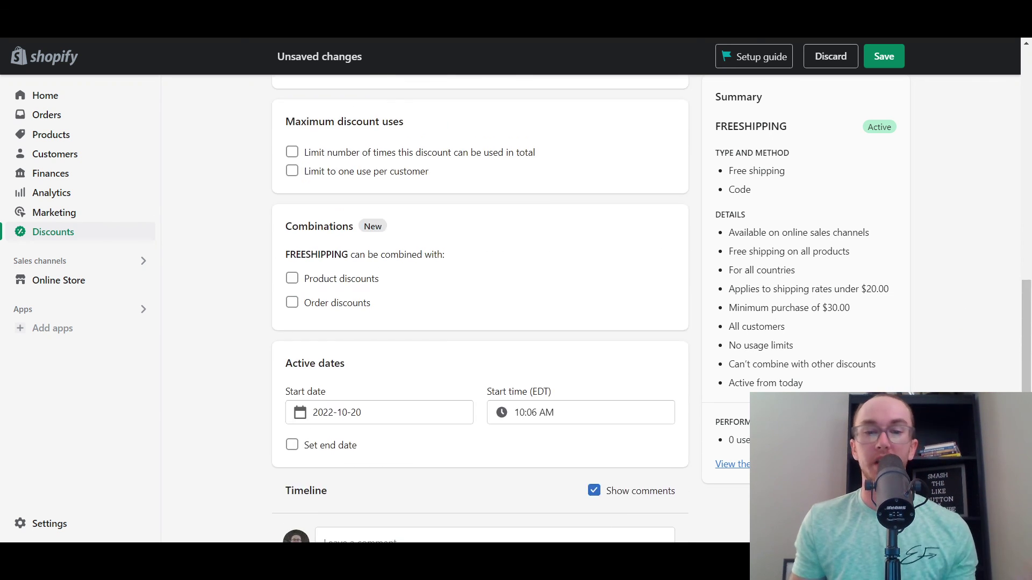
pyautogui.scroll(-3, 959, 387)
pyautogui.scroll(4, 959, 387)
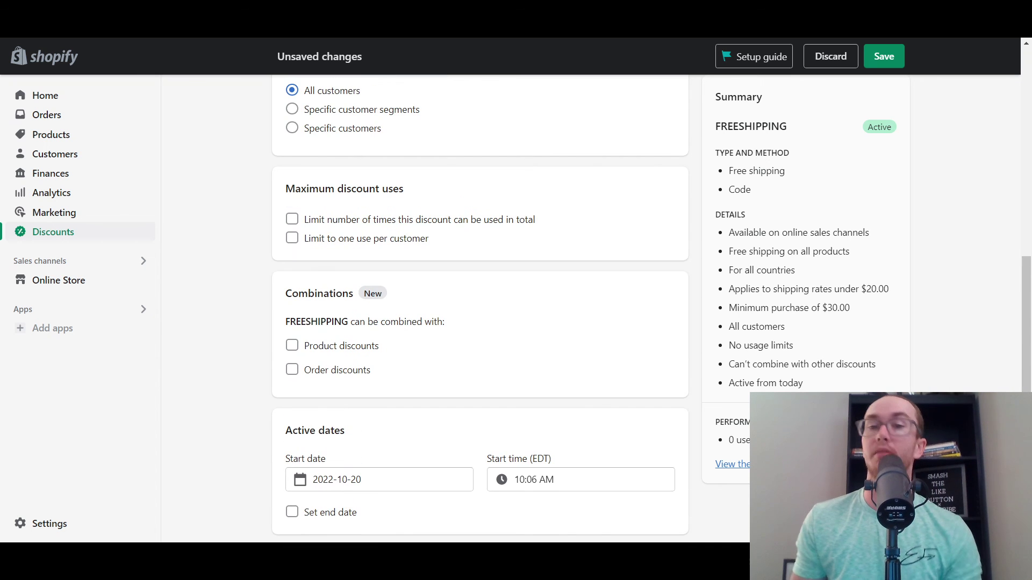
pyautogui.scroll(7, 963, 323)
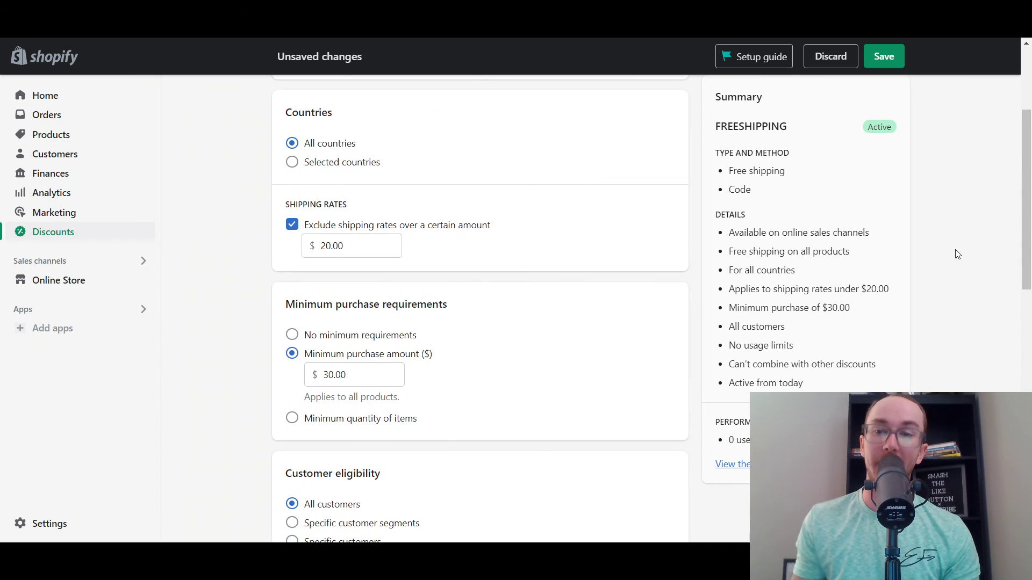
pyautogui.scroll(3, 956, 253)
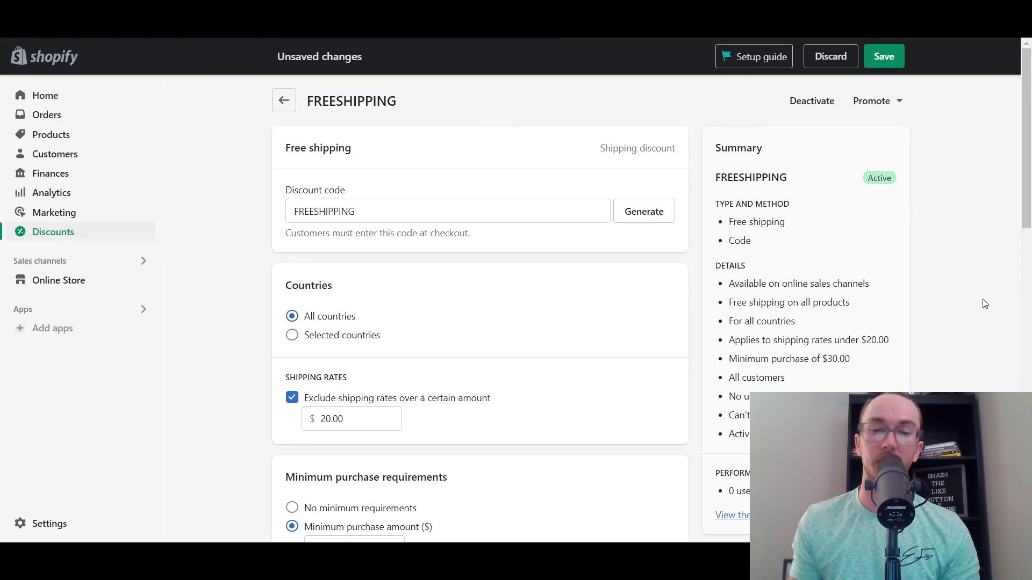
pyautogui.scroll(-5, 982, 333)
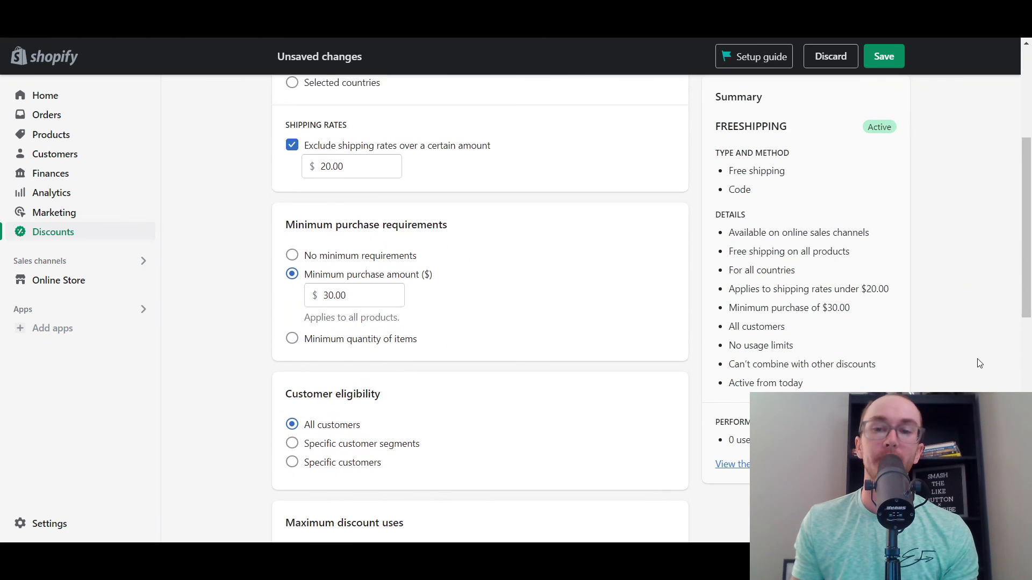
pyautogui.scroll(5, 980, 363)
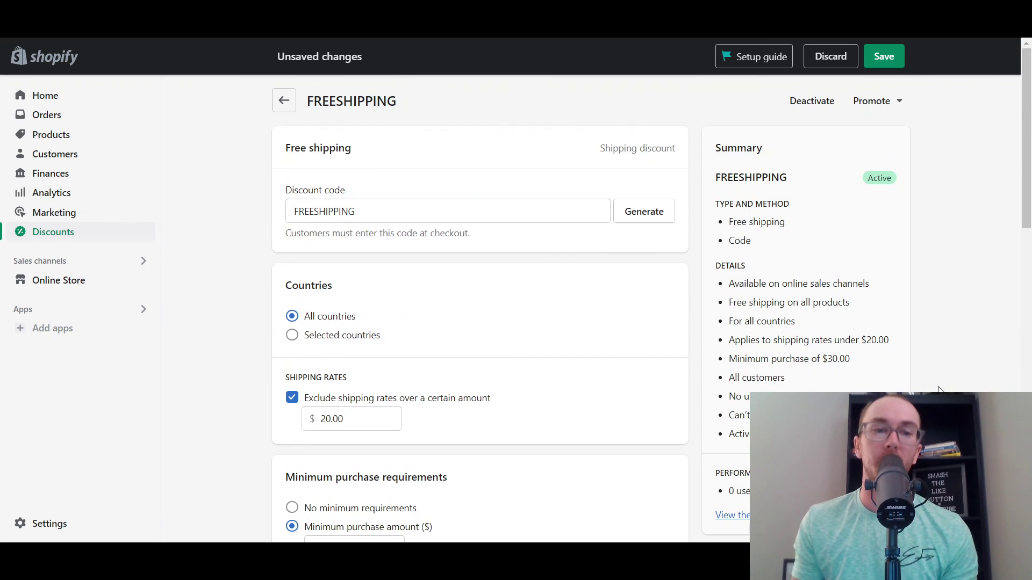
# Step: Return to the discounts list, leaving the FREESHIPPING discount without saving its changes
pyautogui.click(288, 104)
pyautogui.click(673, 334)
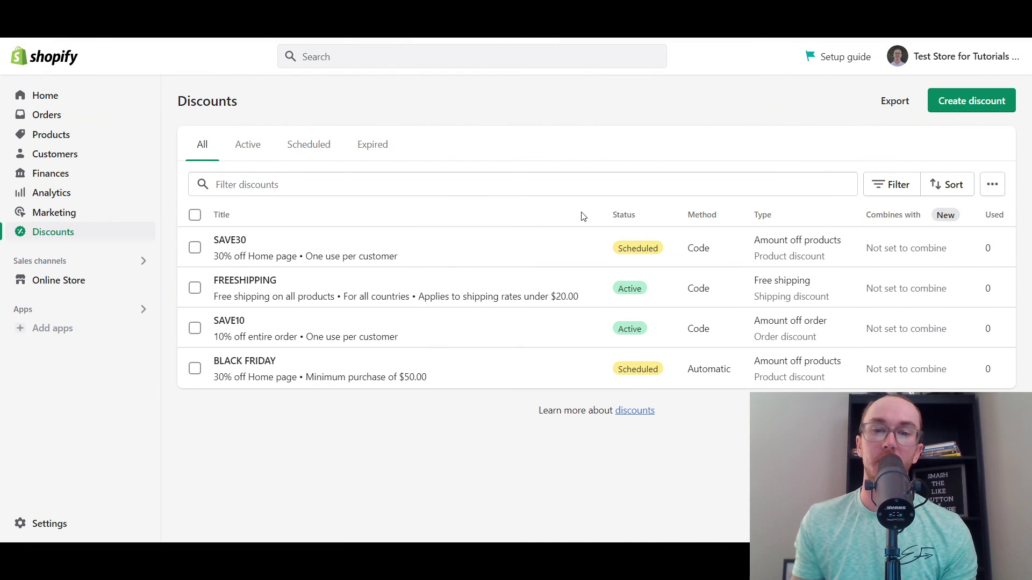
# Step: View the discount list's sorting options, and look through its expired, active and complete listings
pyautogui.click(948, 184)
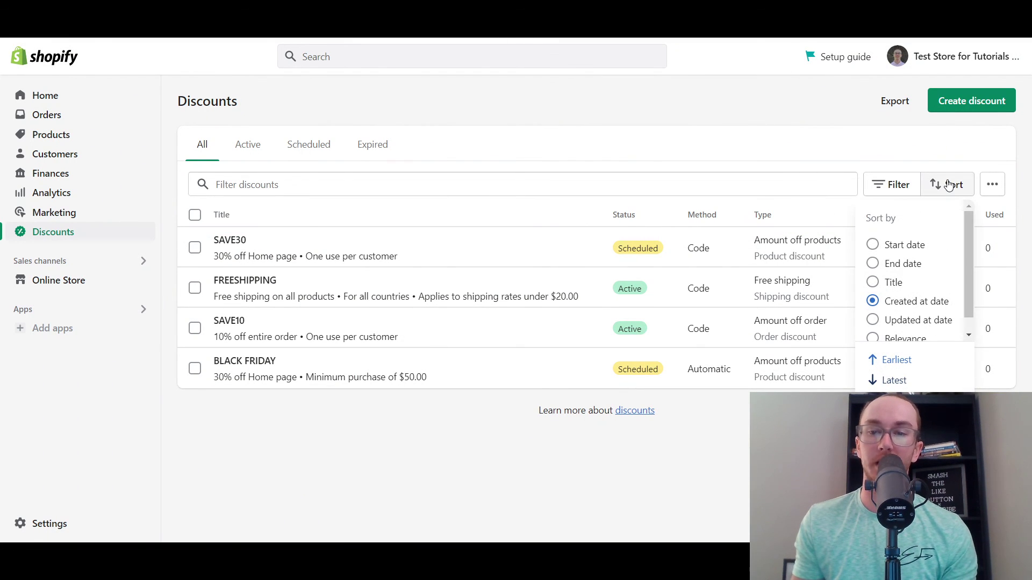
pyautogui.press('Escape')
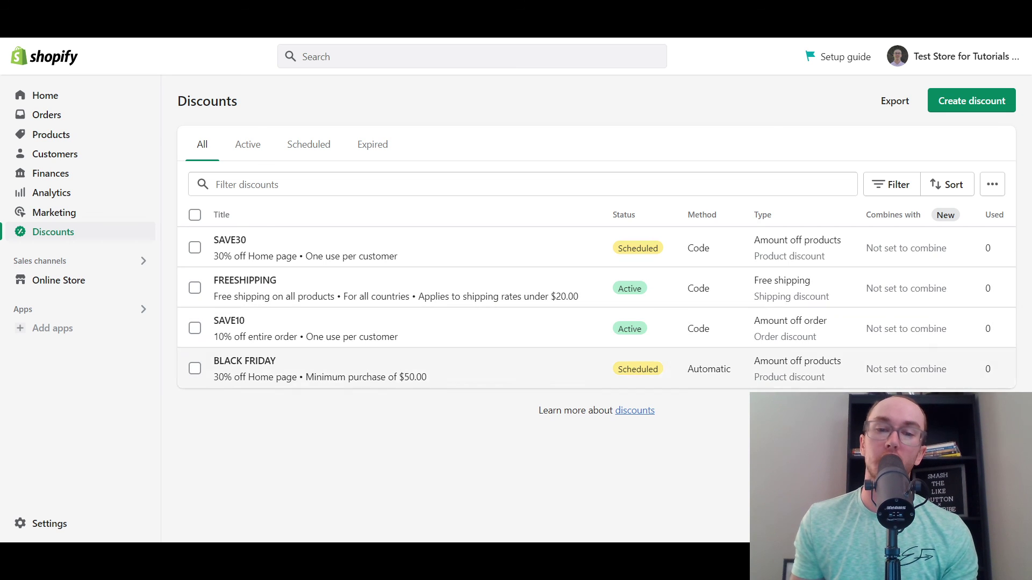
pyautogui.click(375, 145)
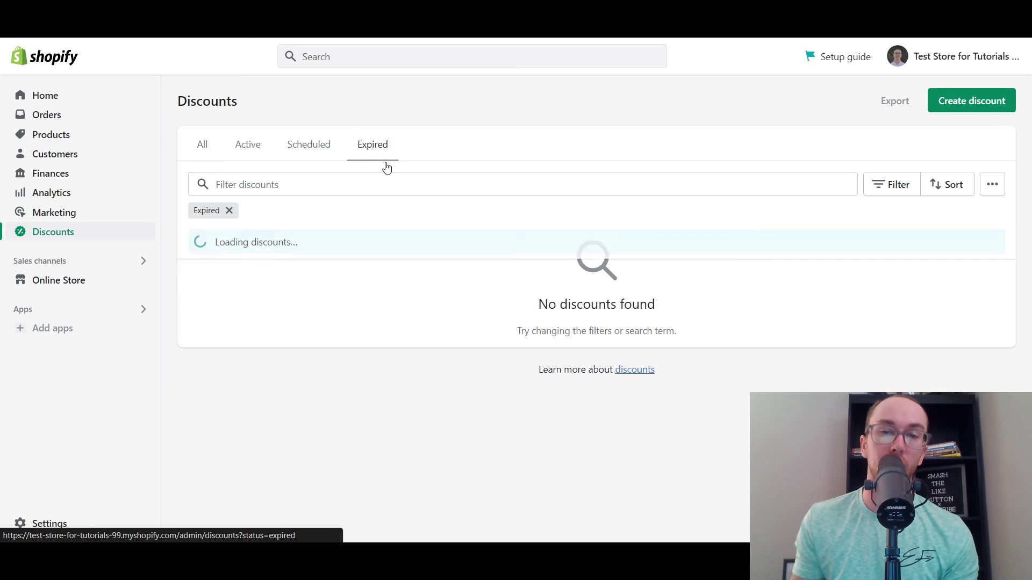
pyautogui.click(247, 149)
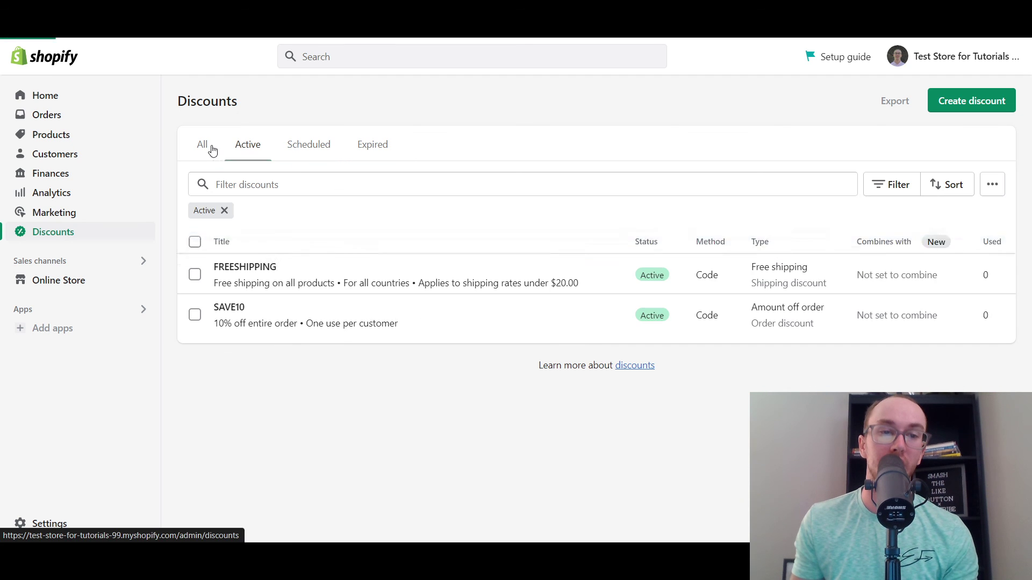
pyautogui.click(202, 146)
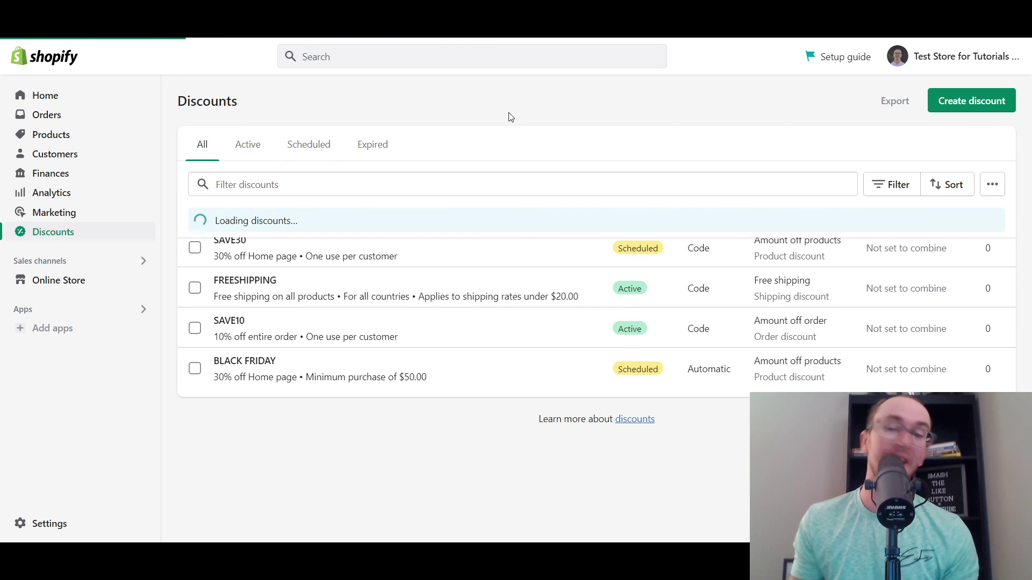